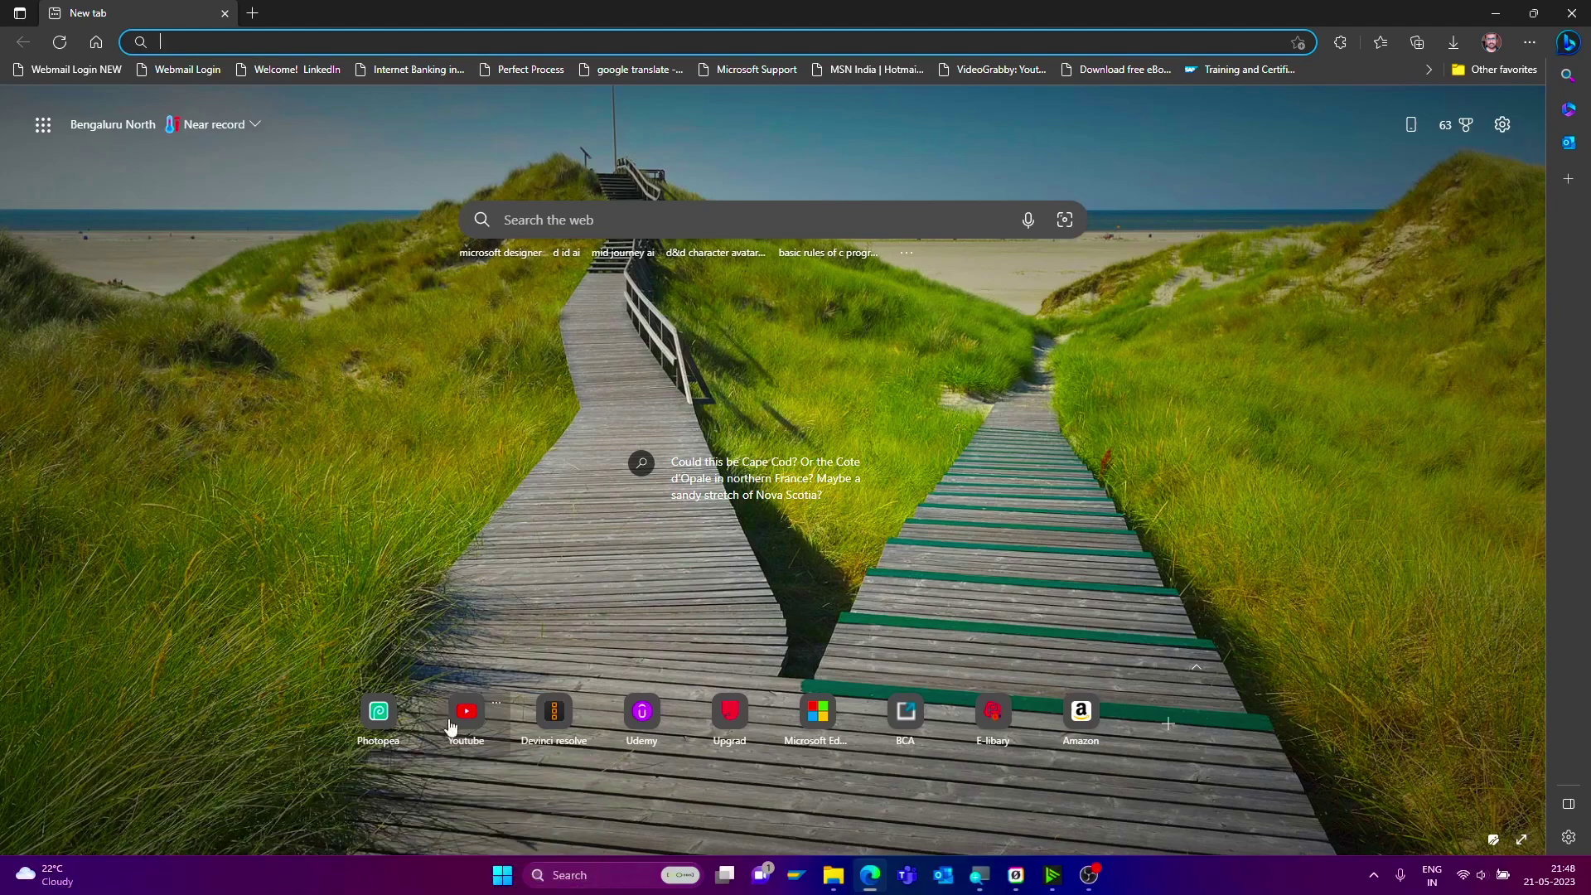
# Locate Snipping Tool under S in the Start menu's All apps list, then start a snip with Win+Shift+S
pyautogui.click(497, 875)
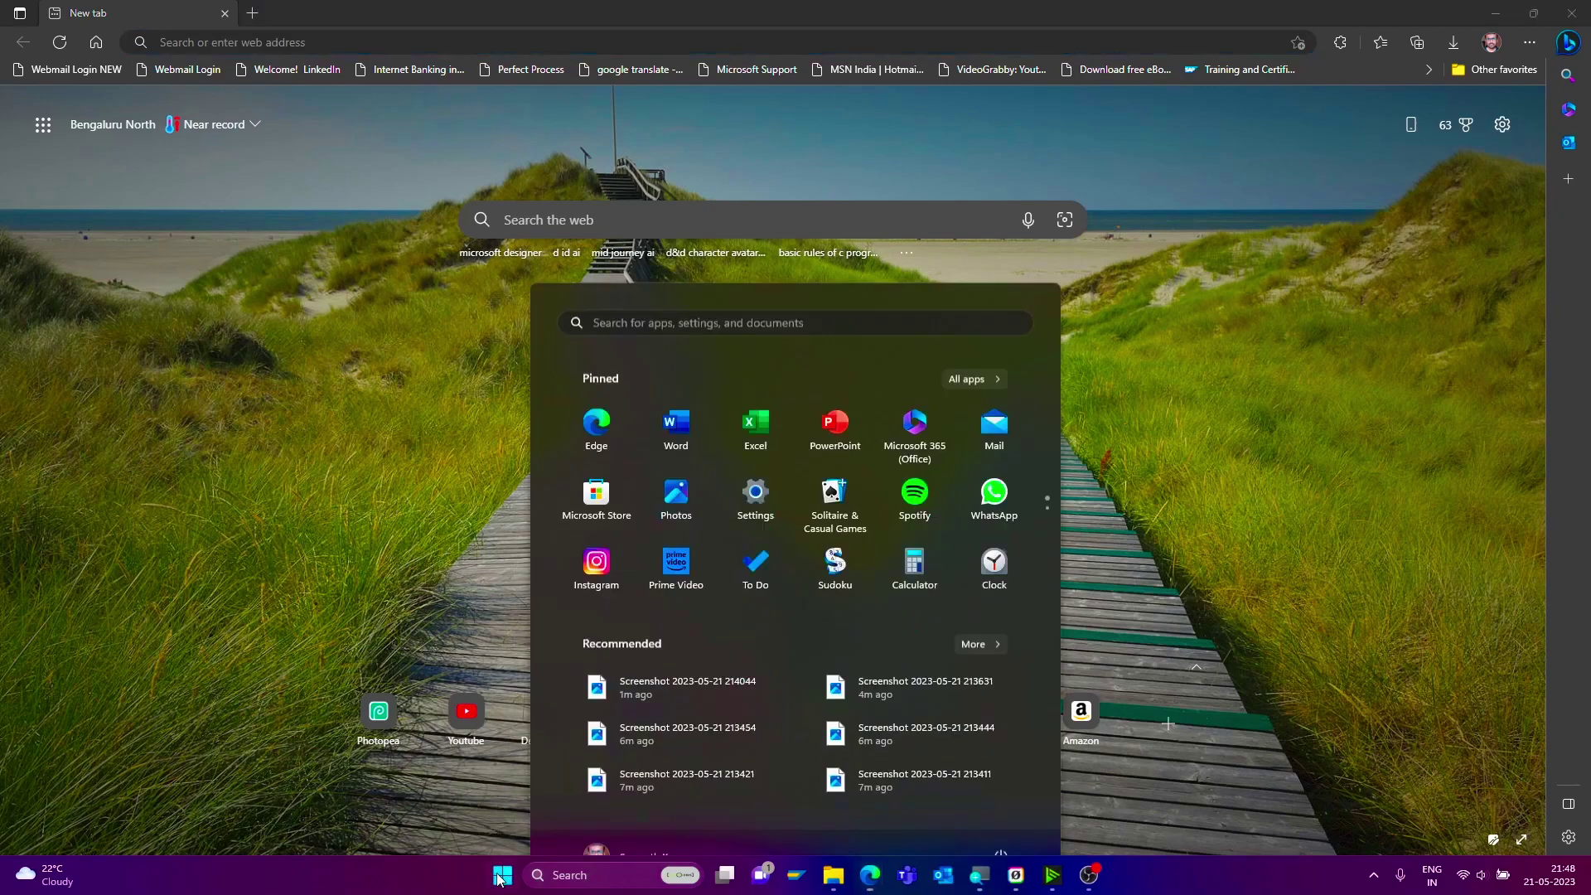
pyautogui.click(971, 340)
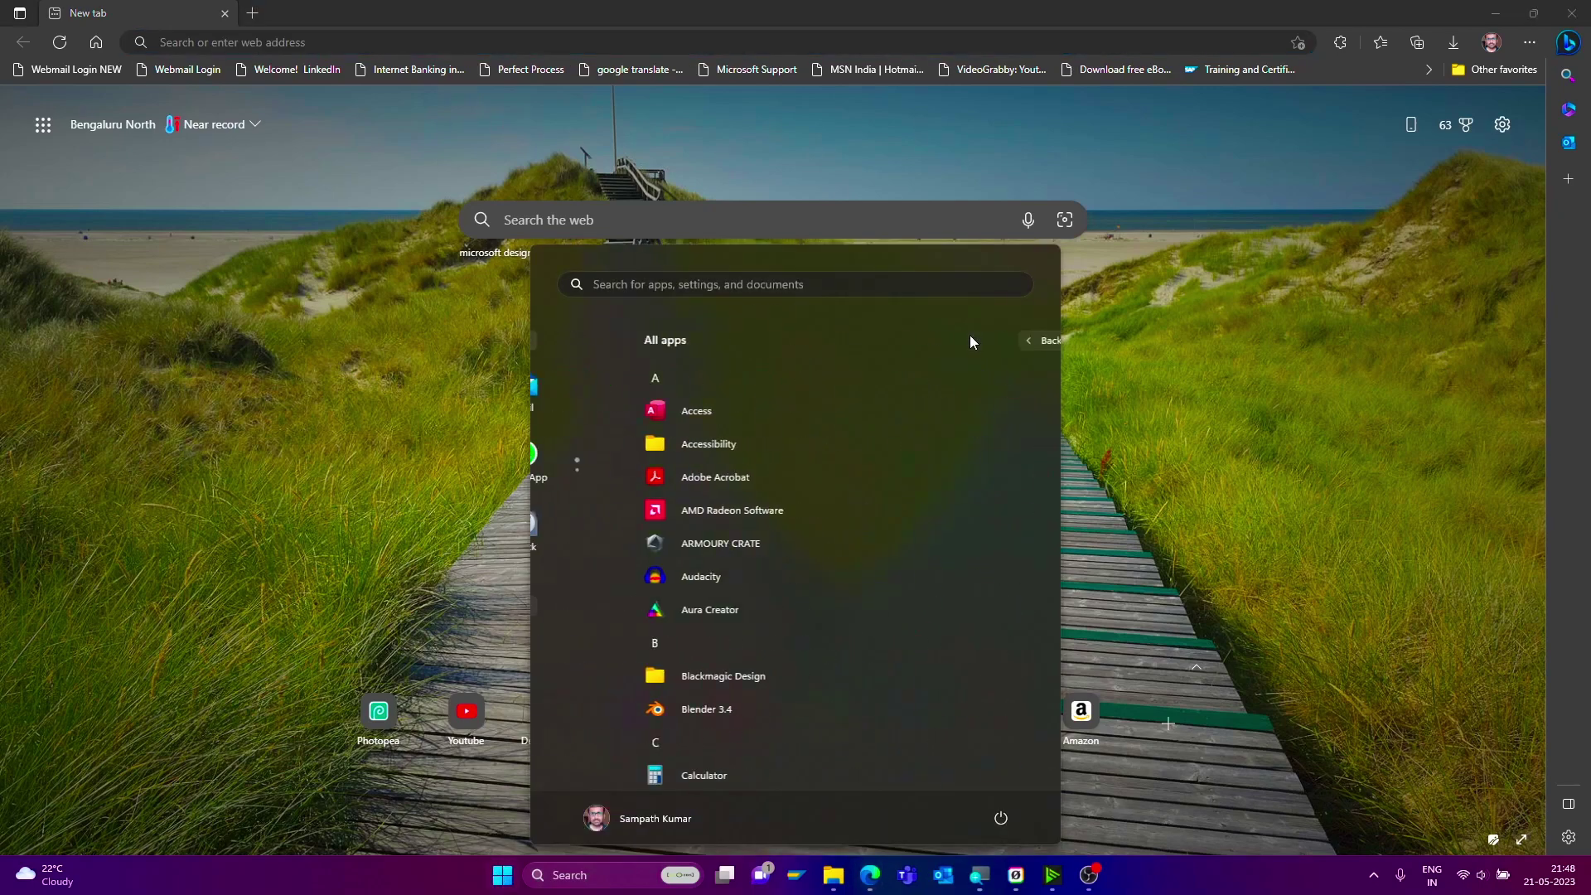
pyautogui.click(836, 378)
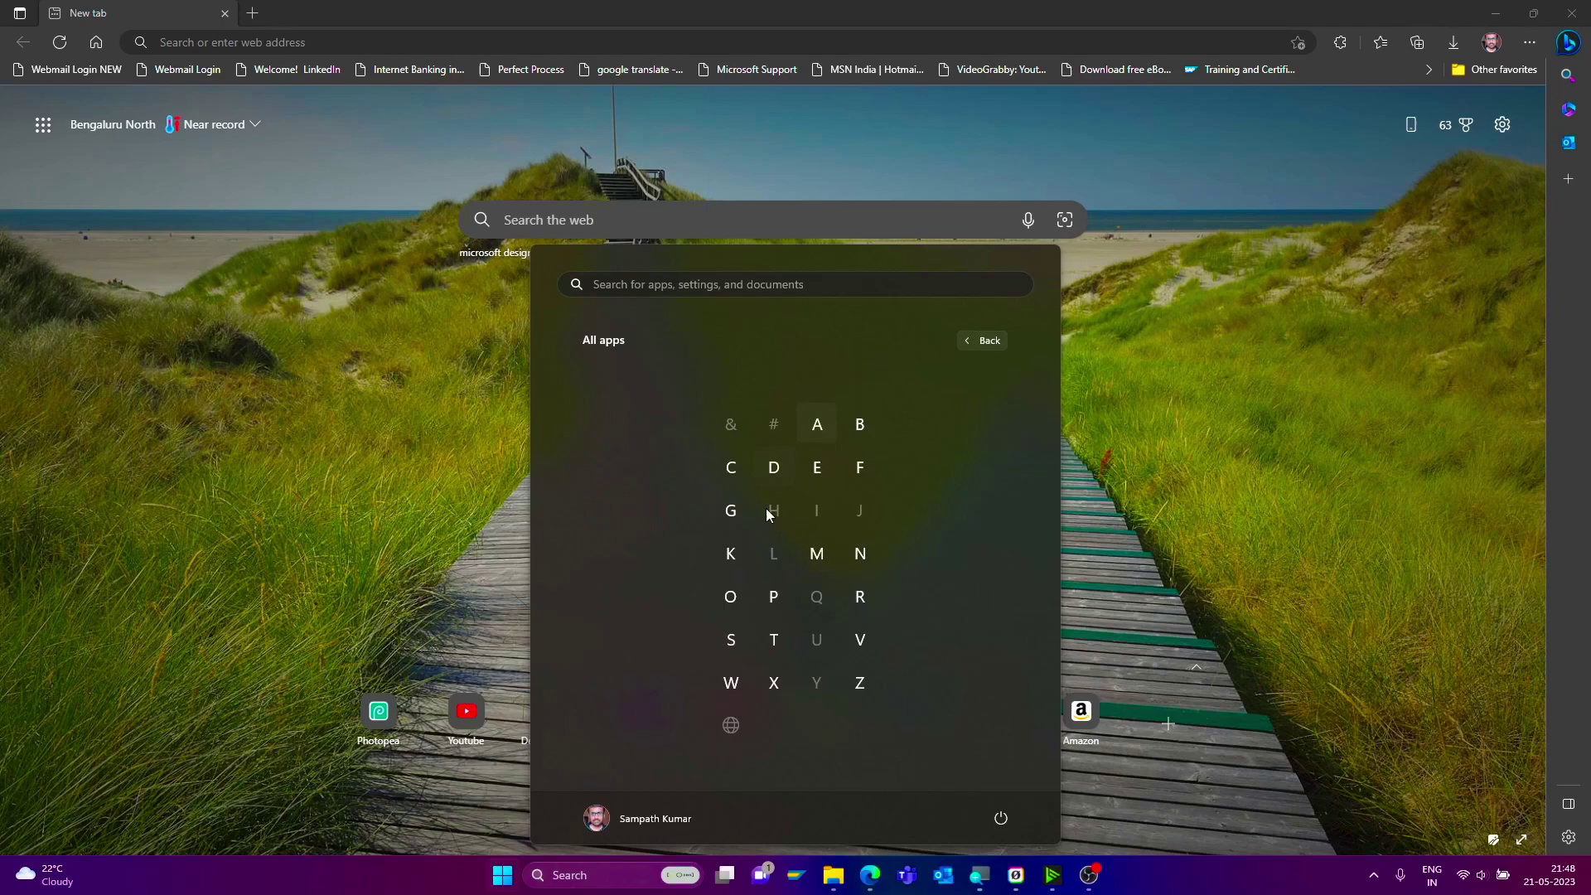
pyautogui.click(730, 639)
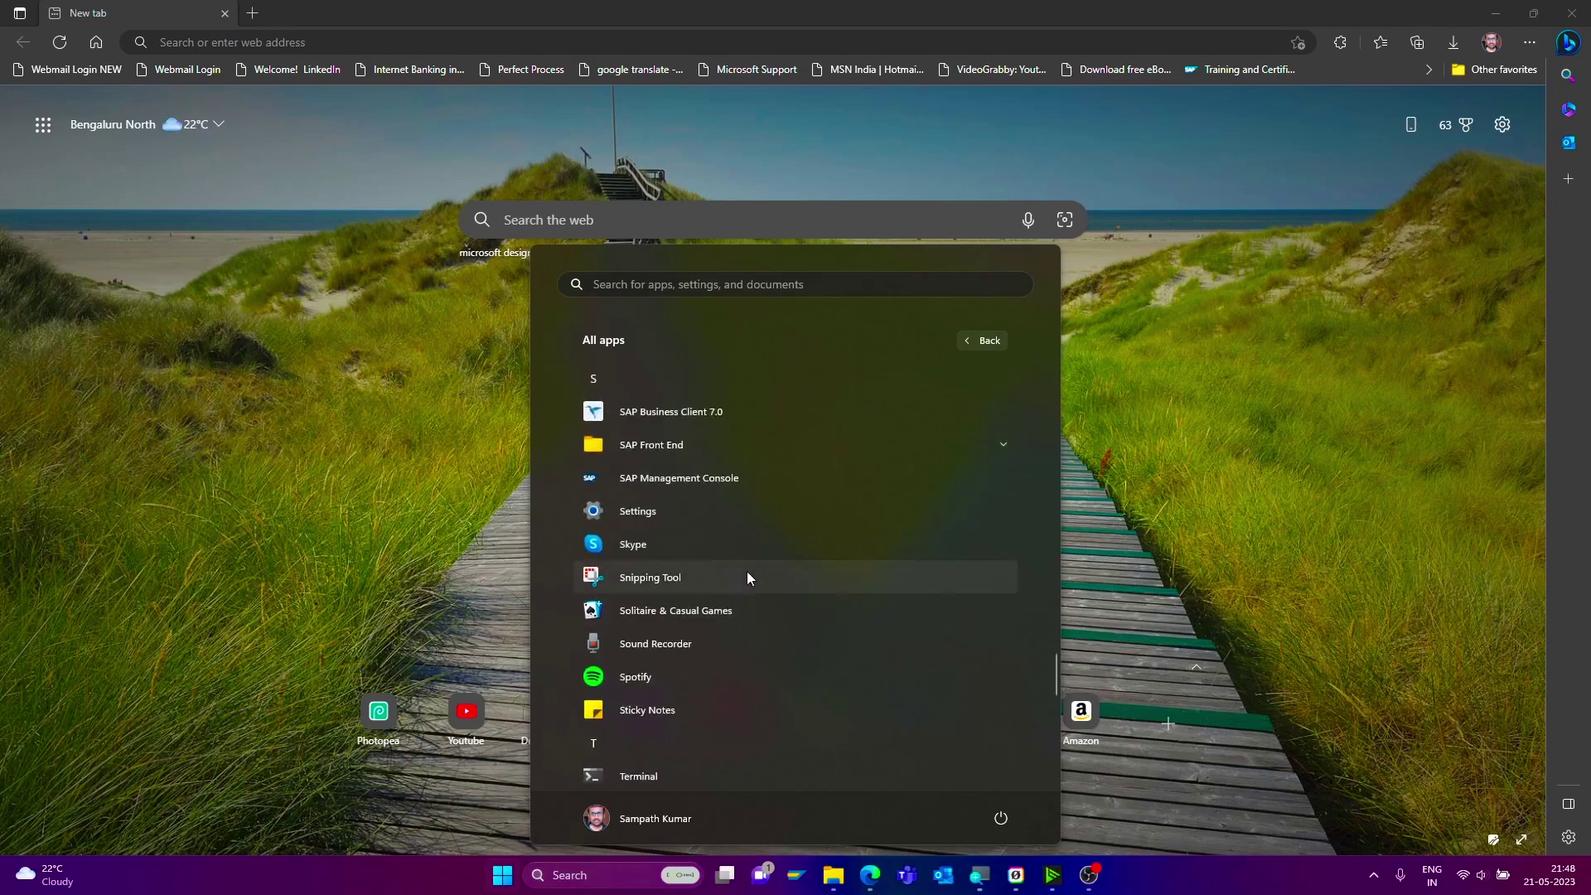
pyautogui.press('super+shift+s')
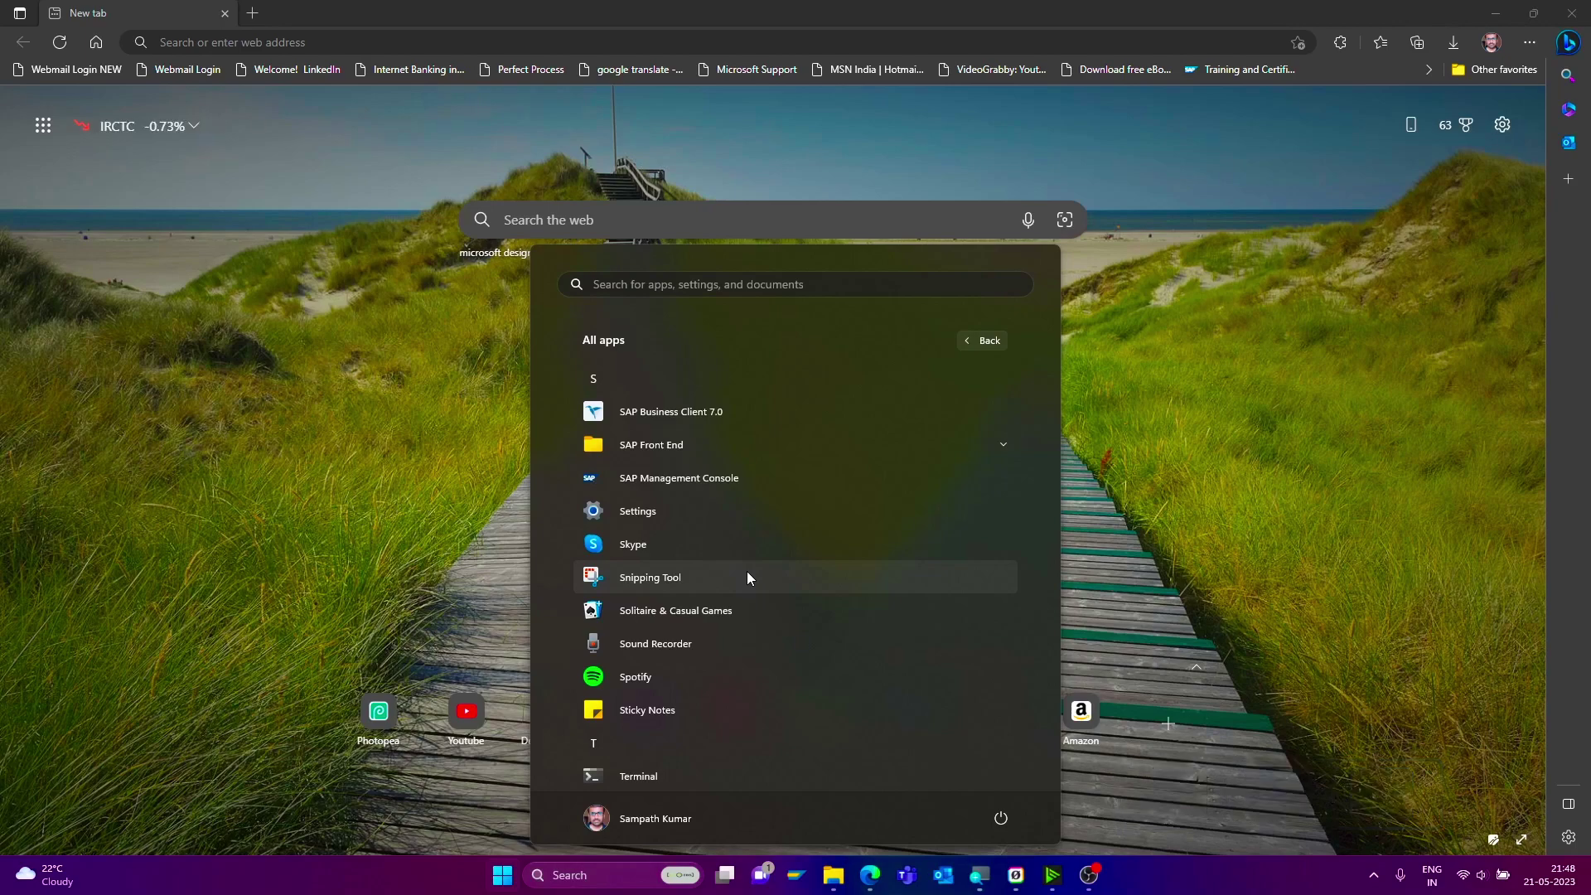
pyautogui.press('super+shift+s')
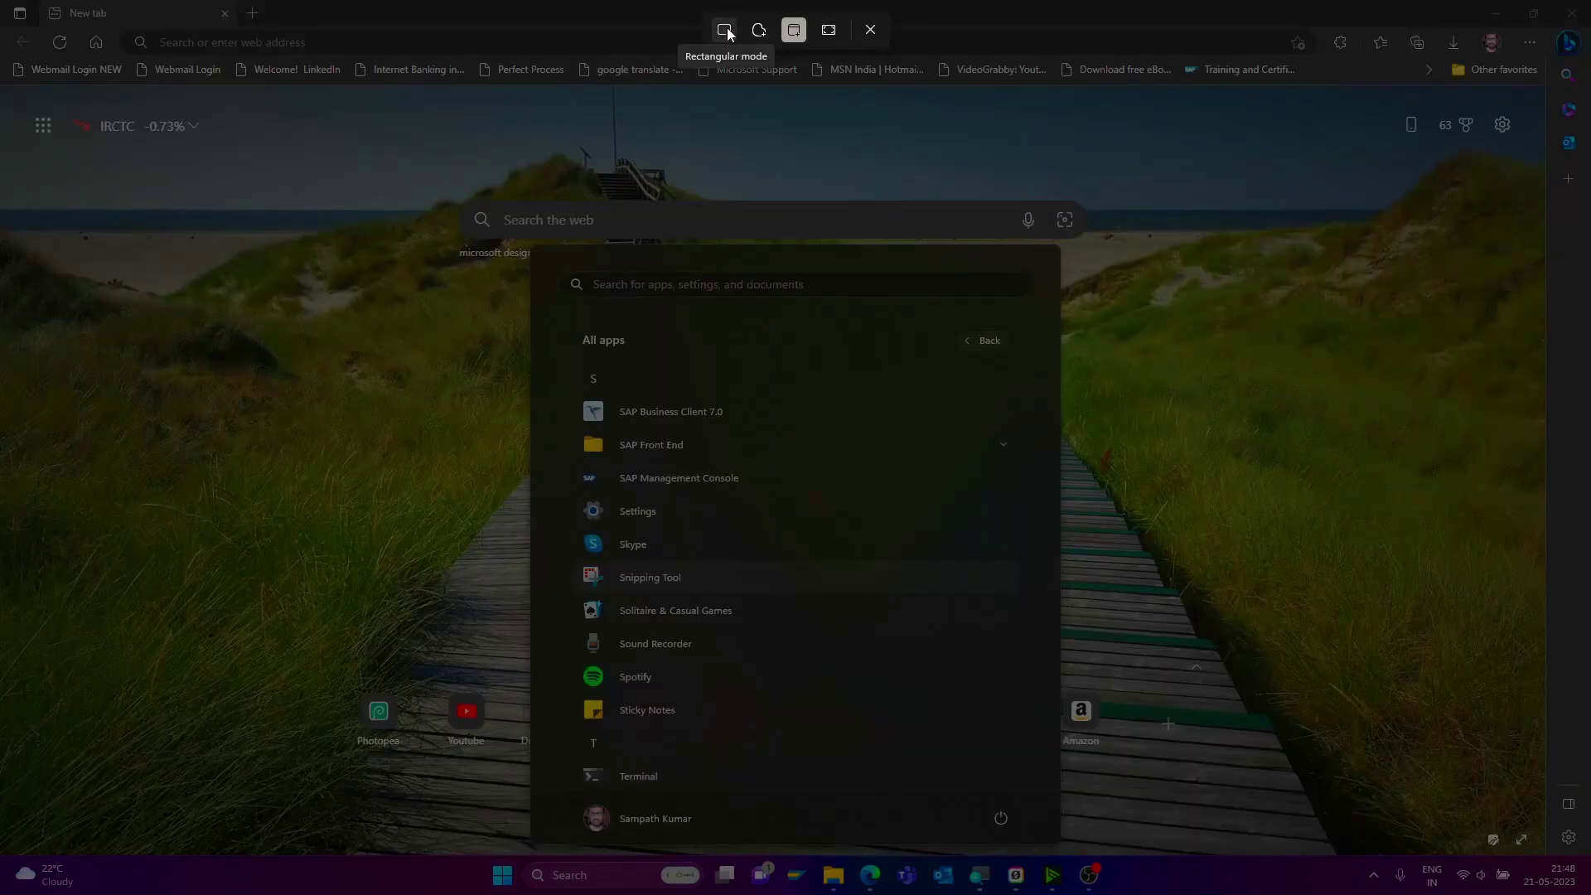
# Capture a rectangular snip spanning the entire screen and open it in the editor
pyautogui.click(726, 33)
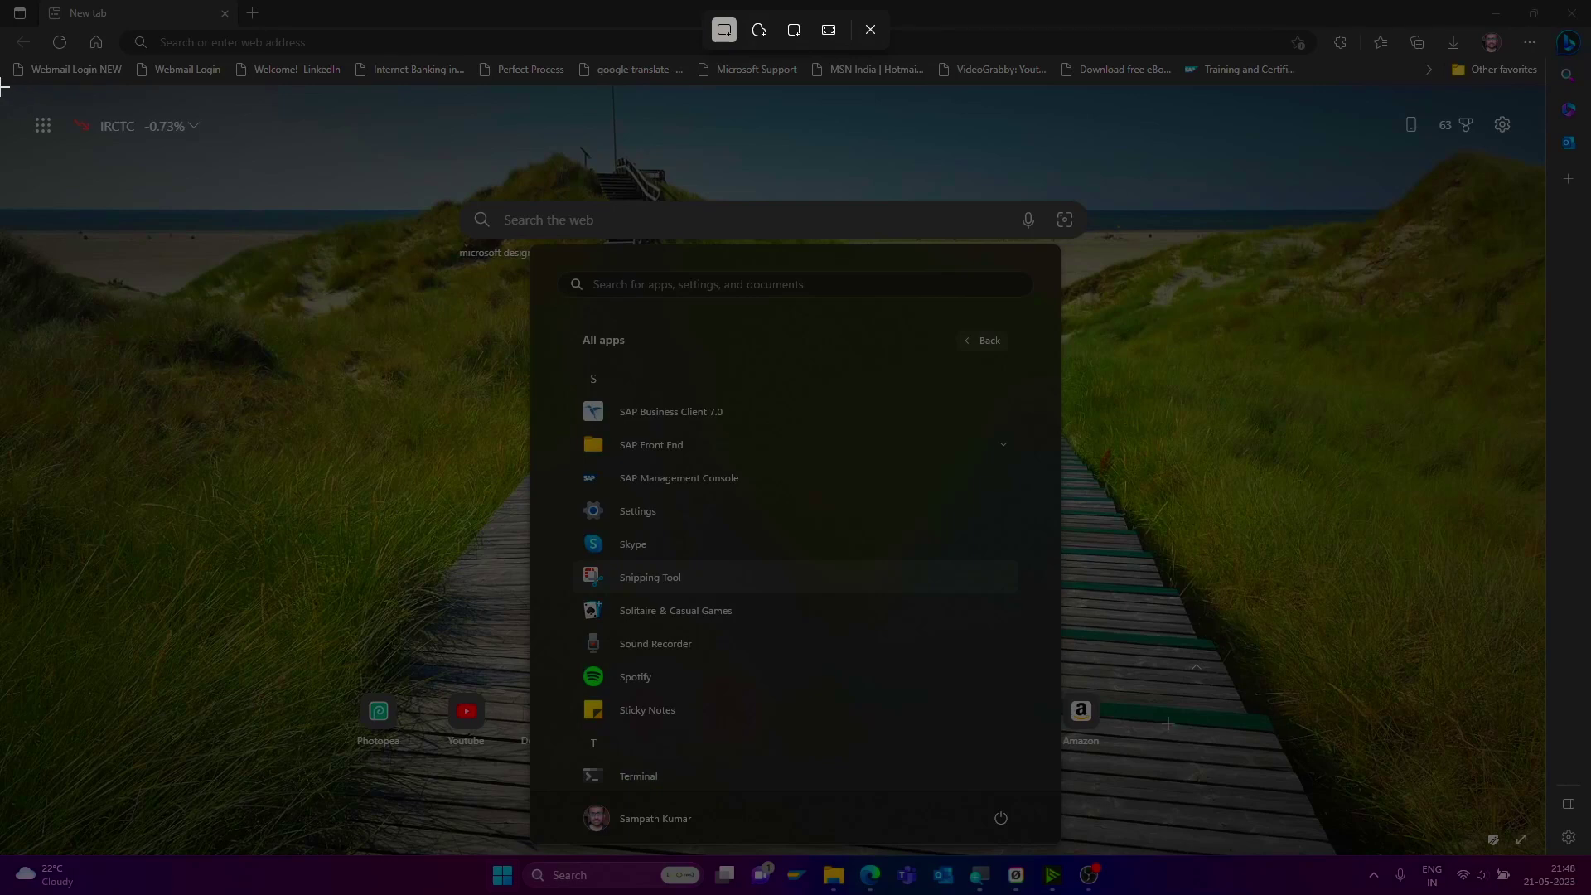
pyautogui.moveTo(4, 84); pyautogui.dragTo(1533, 855)
pyautogui.click(1445, 696)
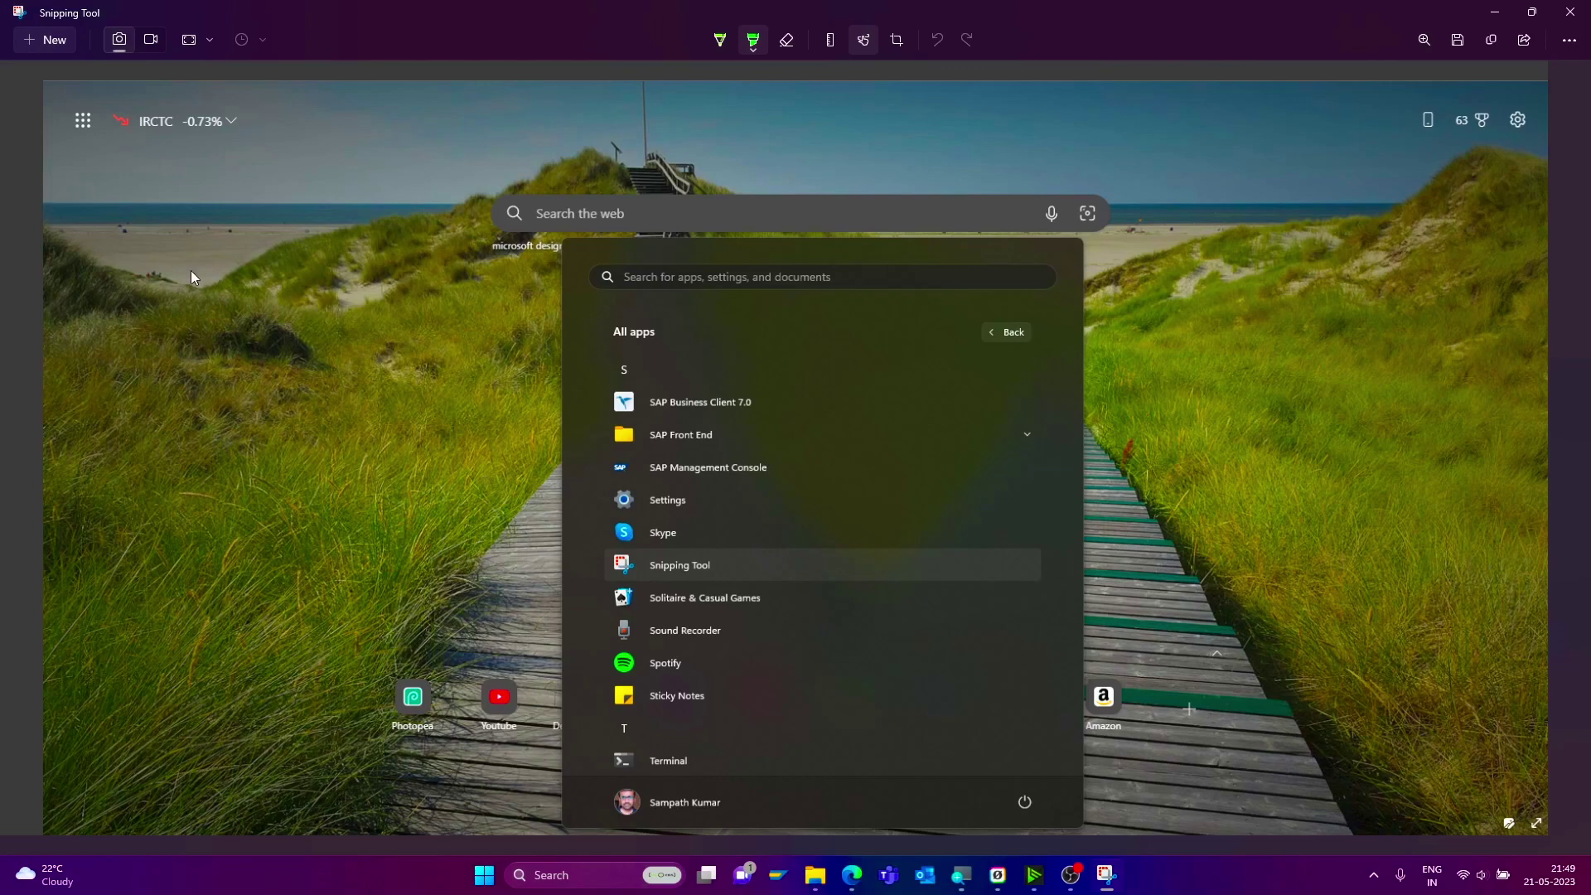
# Take a free-form snip traced around the boardwalk and view it in the maximized editor
pyautogui.click(212, 43)
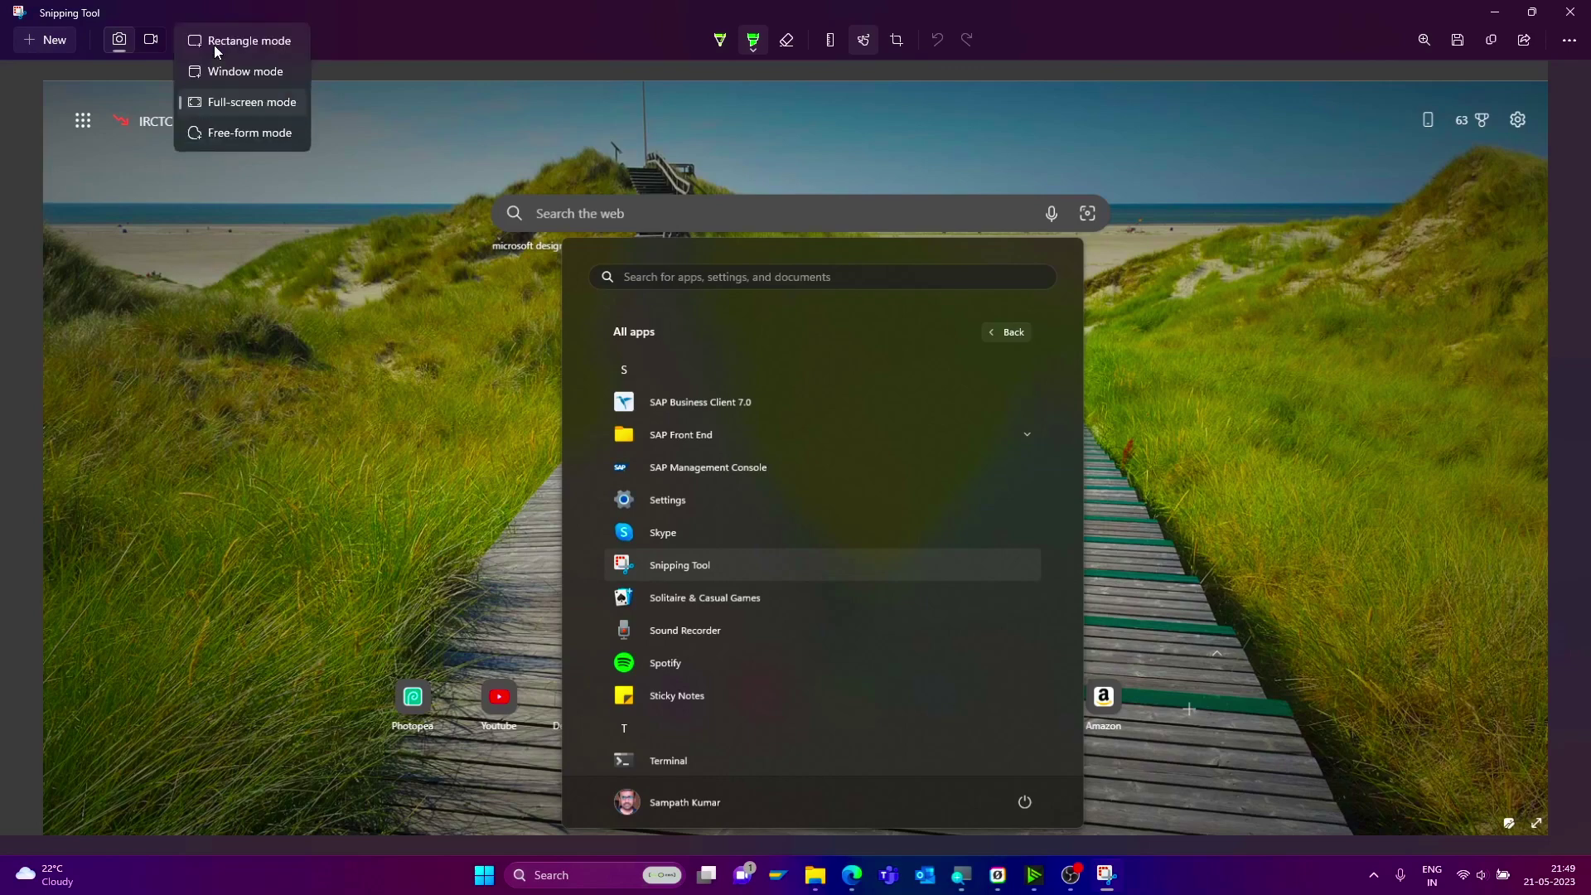
pyautogui.click(240, 133)
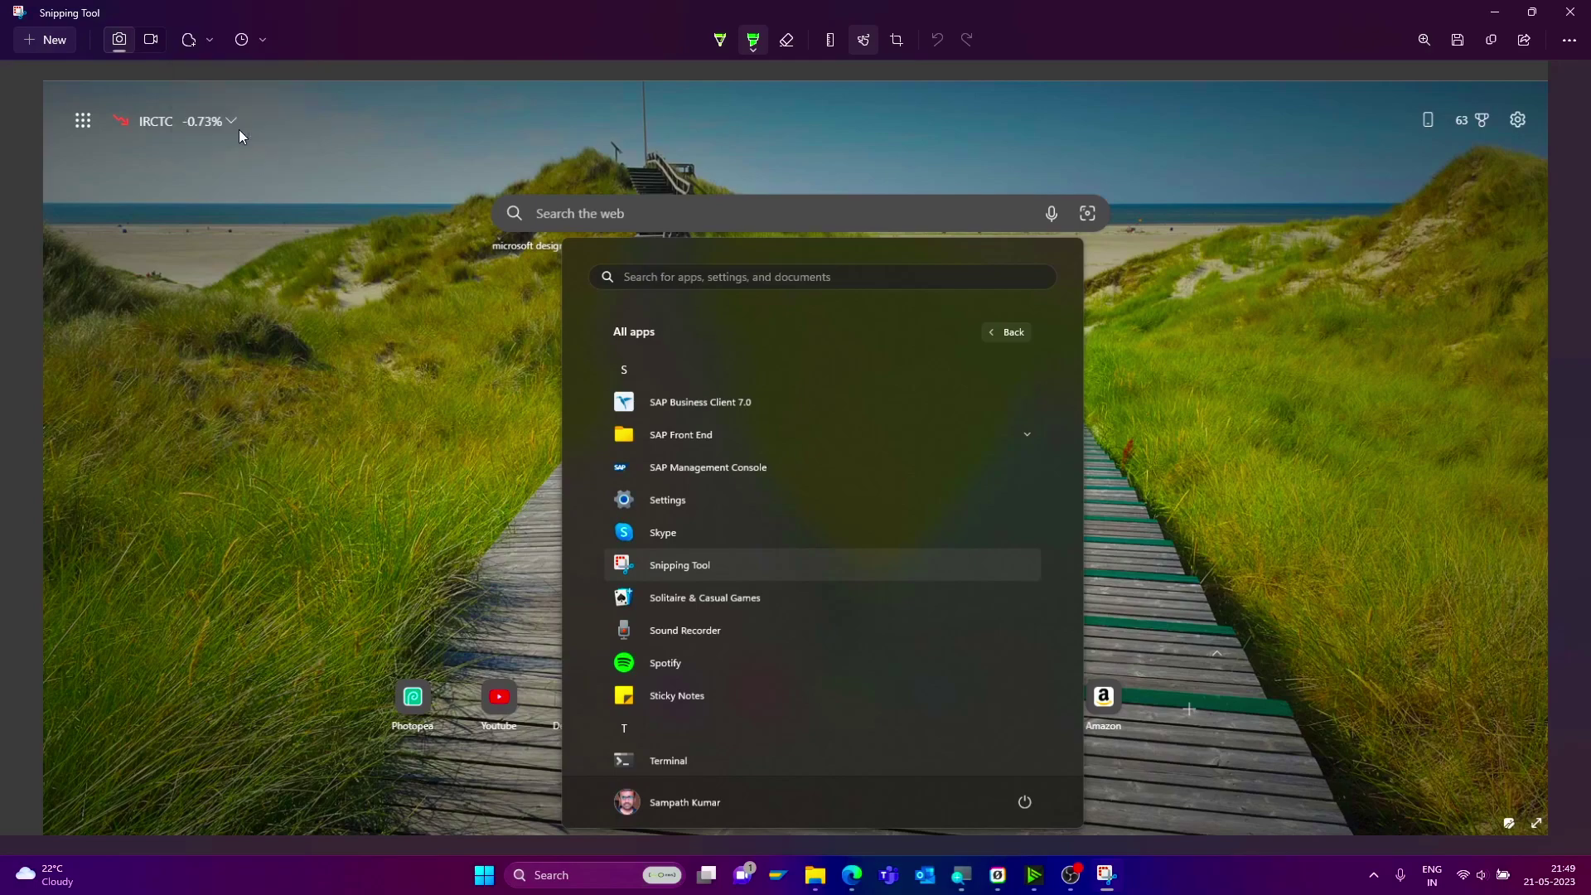
pyautogui.click(57, 47)
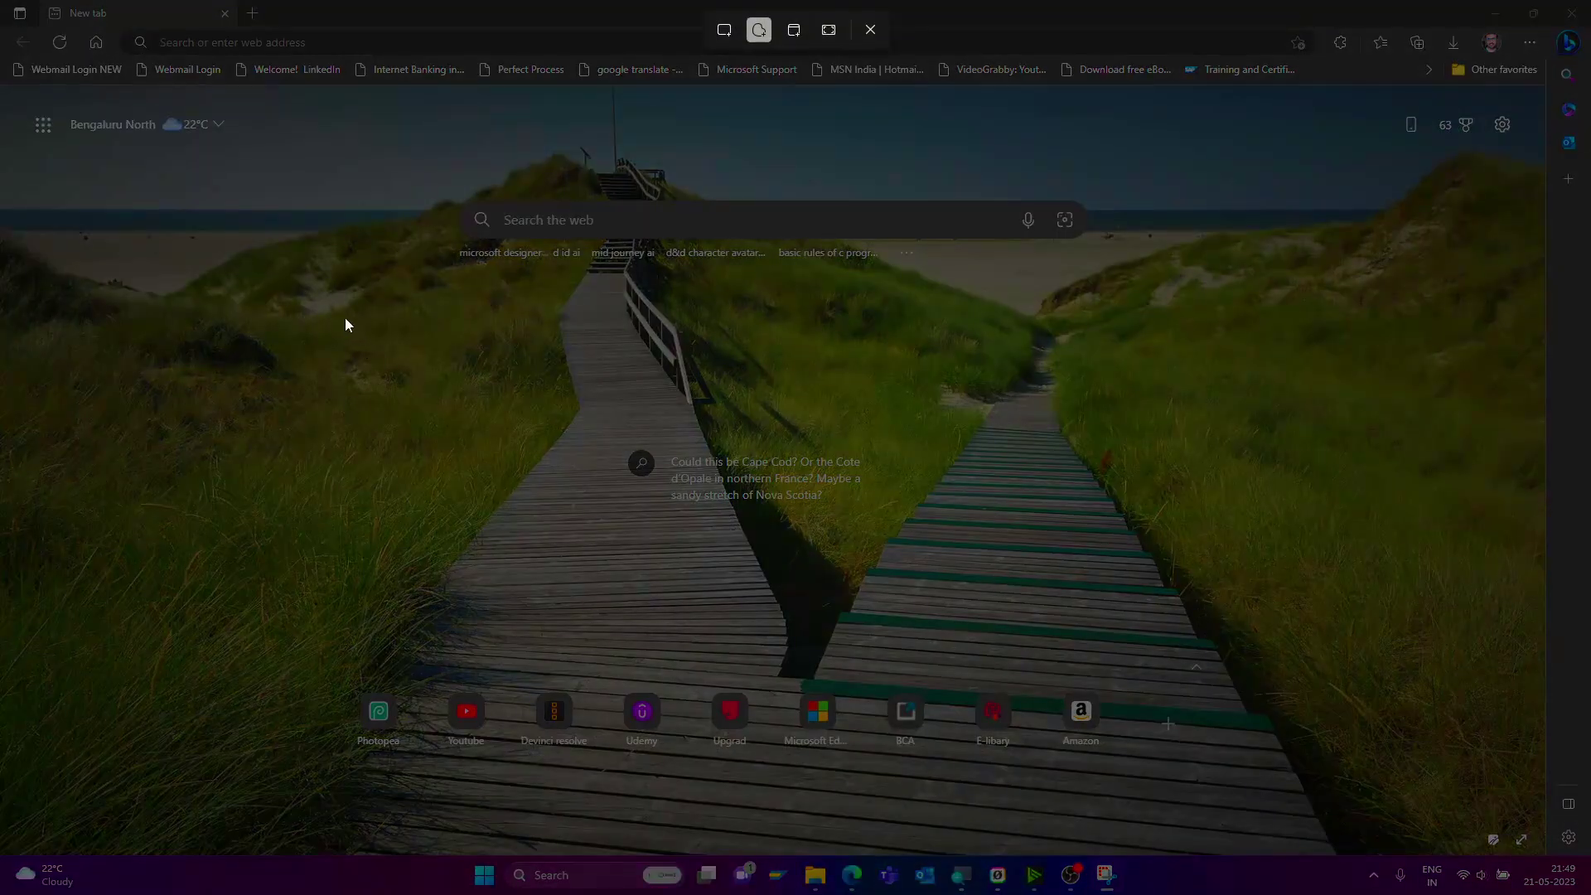
pyautogui.moveTo(345, 317)
pyautogui.mouseDown()
pyautogui.moveTo(1229, 330)
pyautogui.moveTo(1202, 496)
pyautogui.moveTo(1032, 606)
pyautogui.moveTo(667, 659)
pyautogui.moveTo(235, 503)
pyautogui.moveTo(202, 323)
pyautogui.moveTo(534, 203)
pyautogui.moveTo(1143, 270)
pyautogui.moveTo(1334, 391)
pyautogui.moveTo(1334, 410)
pyautogui.mouseUp()
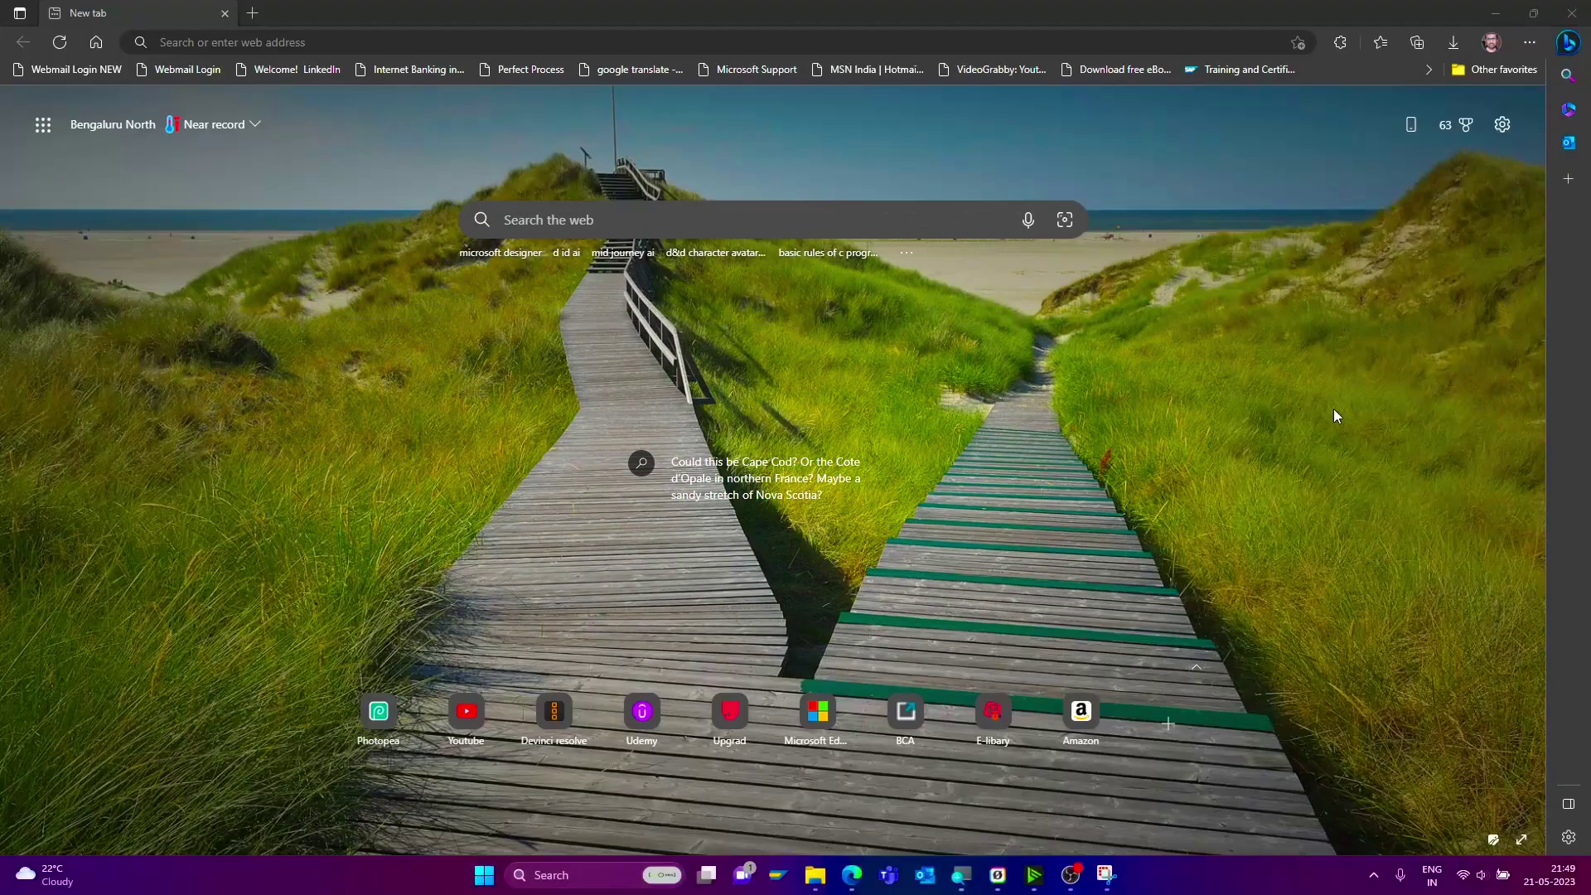
pyautogui.click(1118, 886)
pyautogui.click(1513, 352)
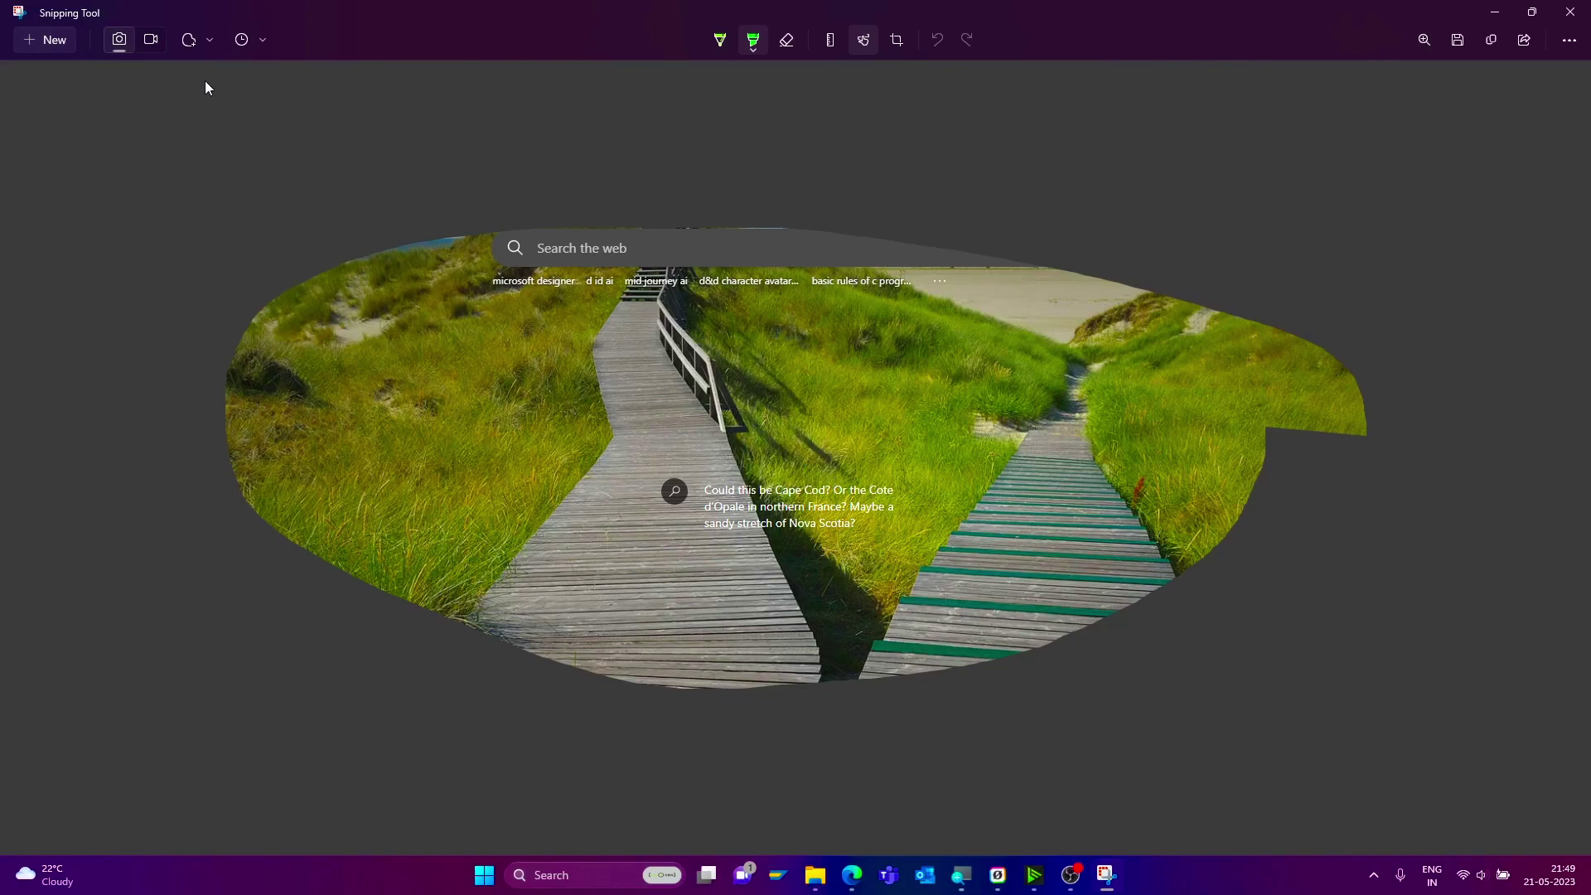
# Capture the whole Edge new tab window using Window snip mode
pyautogui.click(211, 46)
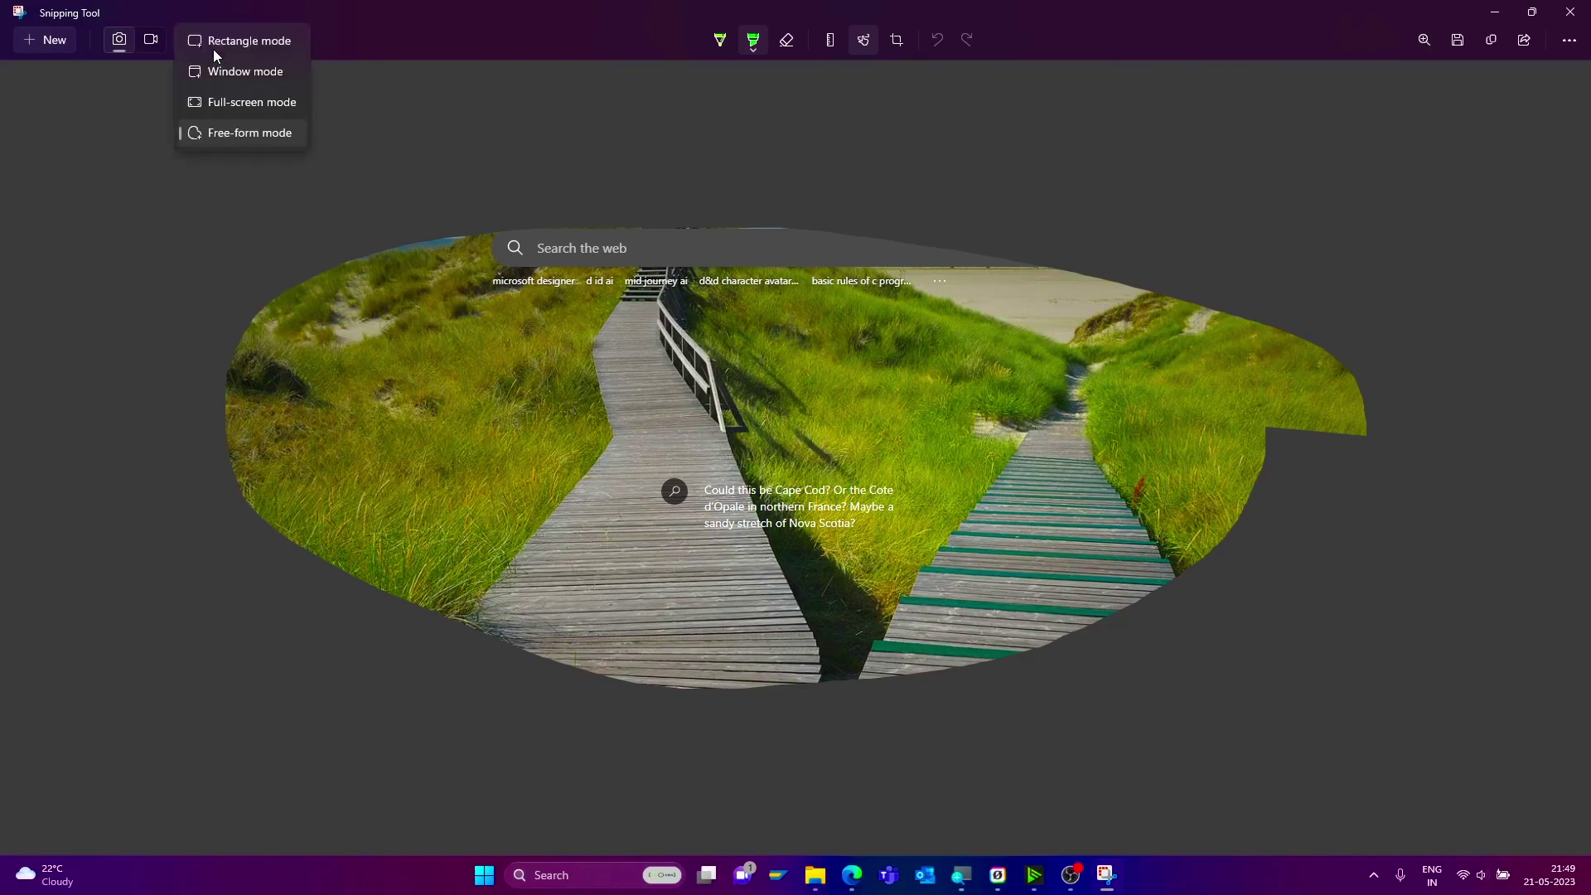
pyautogui.click(231, 73)
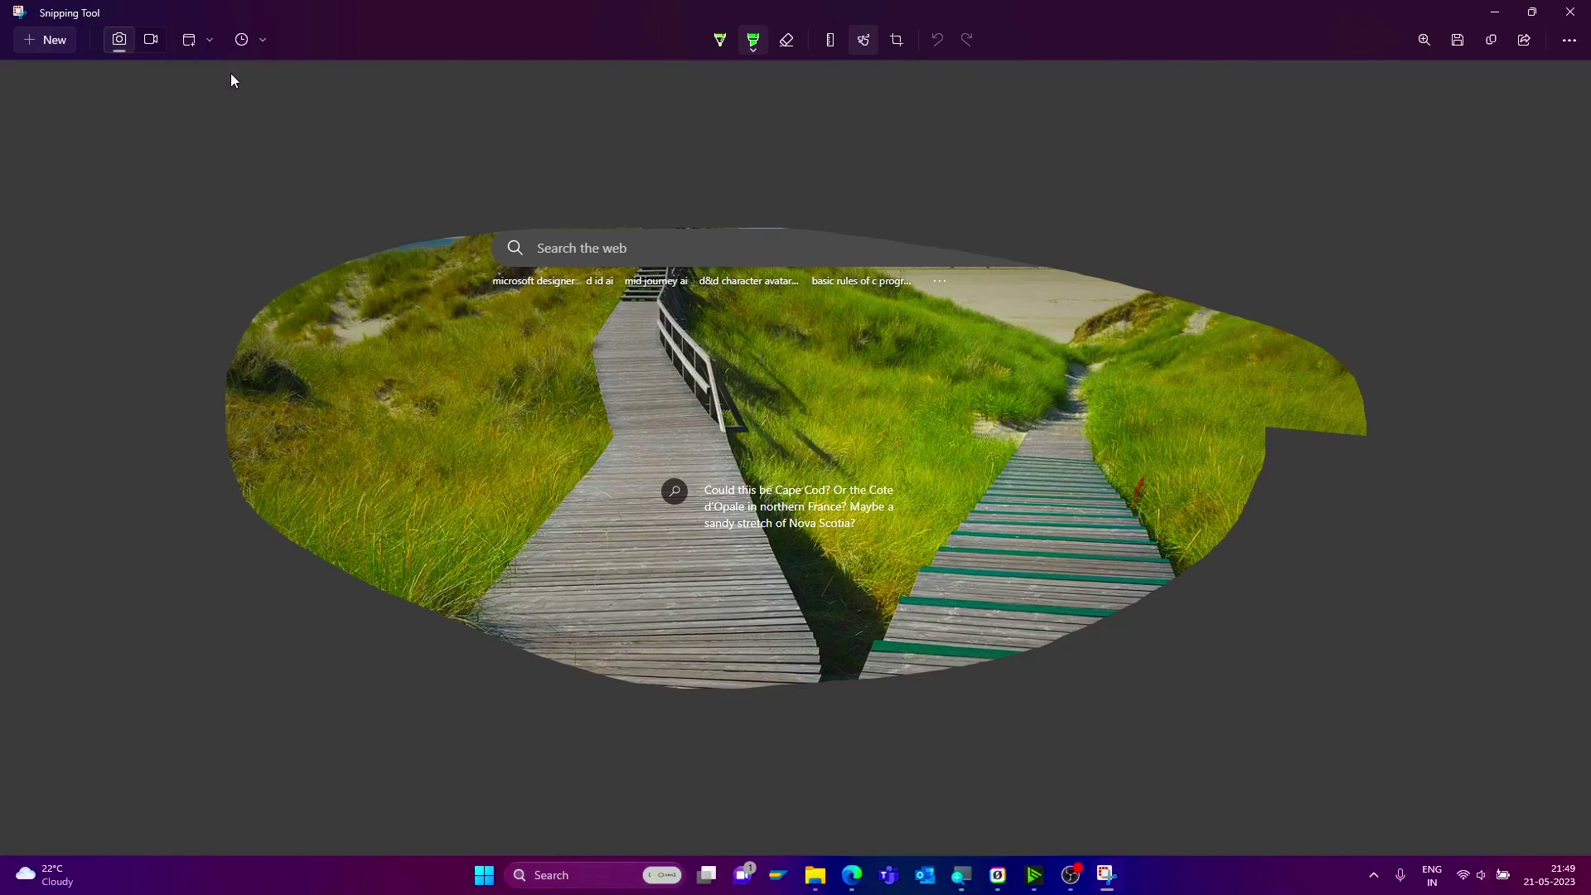
pyautogui.click(43, 41)
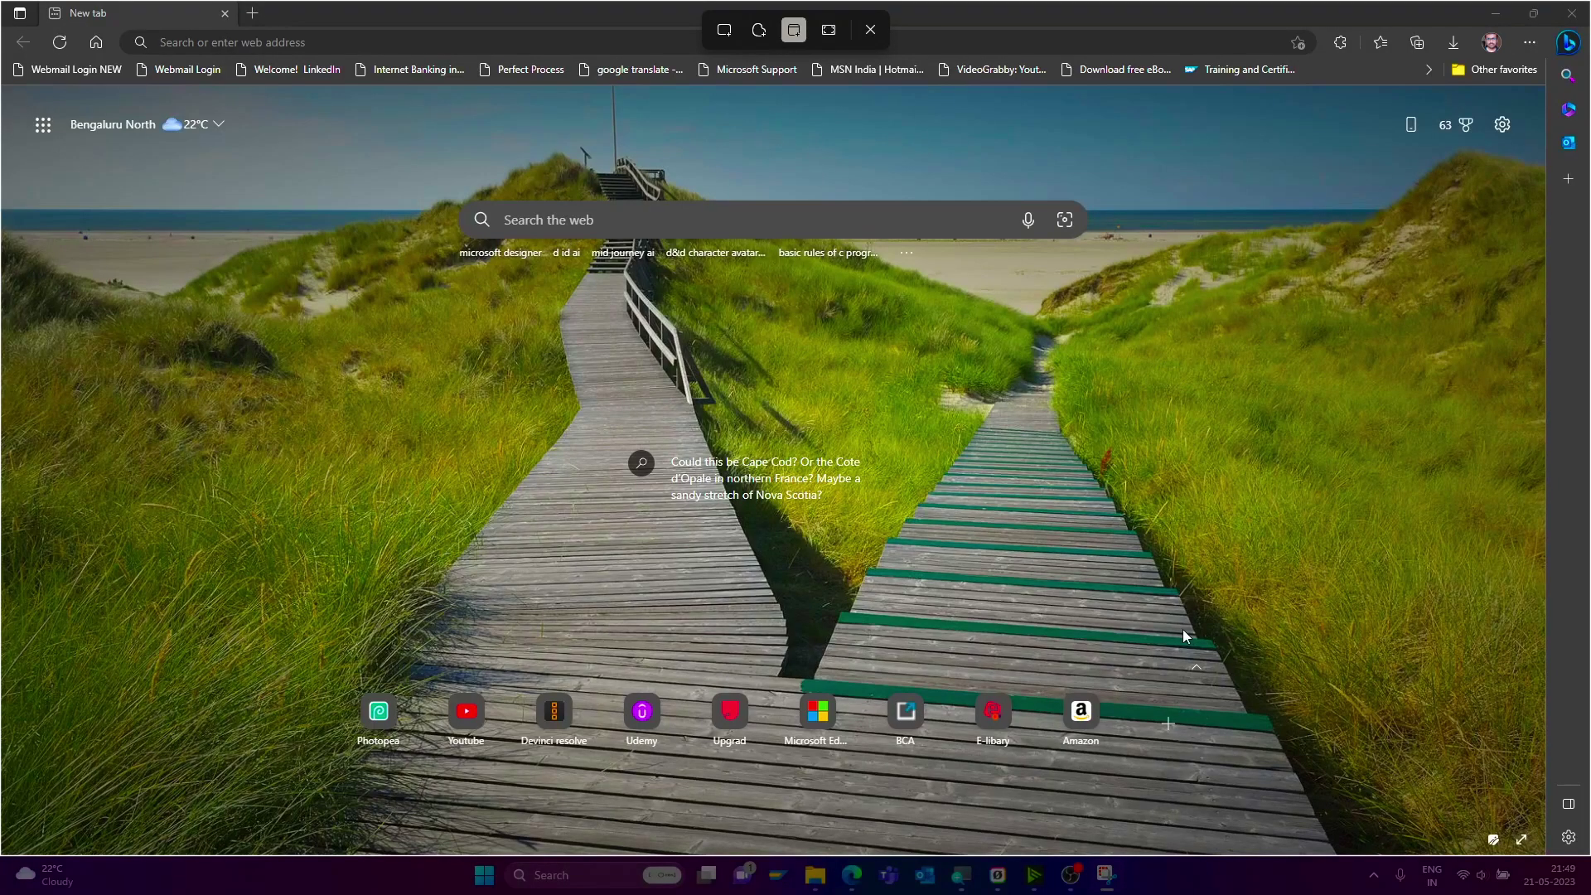
pyautogui.click(257, 428)
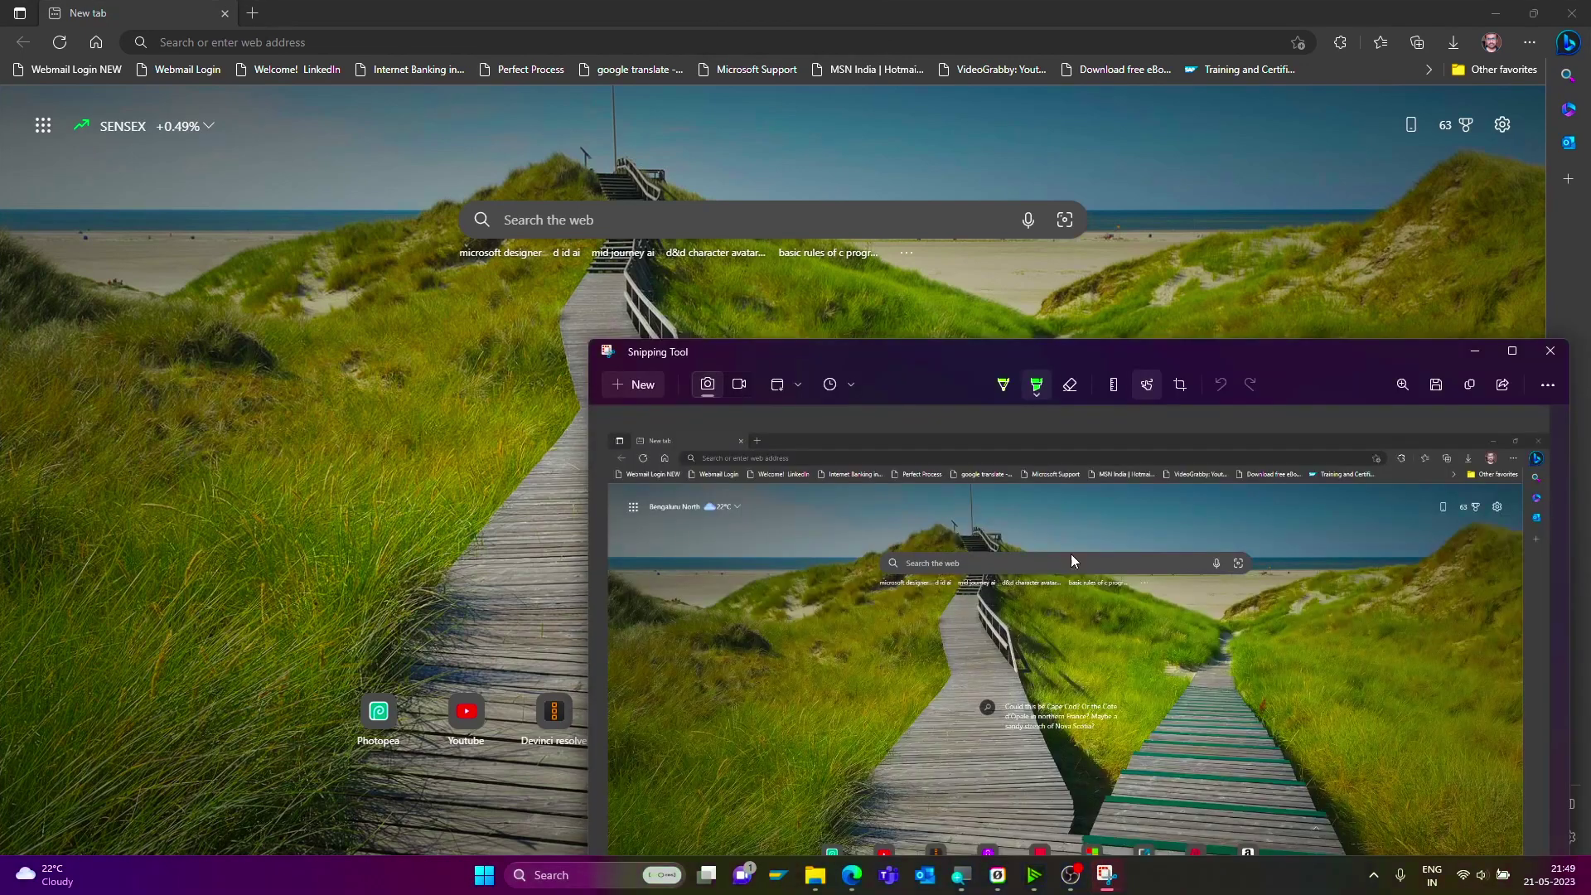
# Take a full-screen snip of the Edge new tab page and view it maximized in the editor
pyautogui.click(1519, 352)
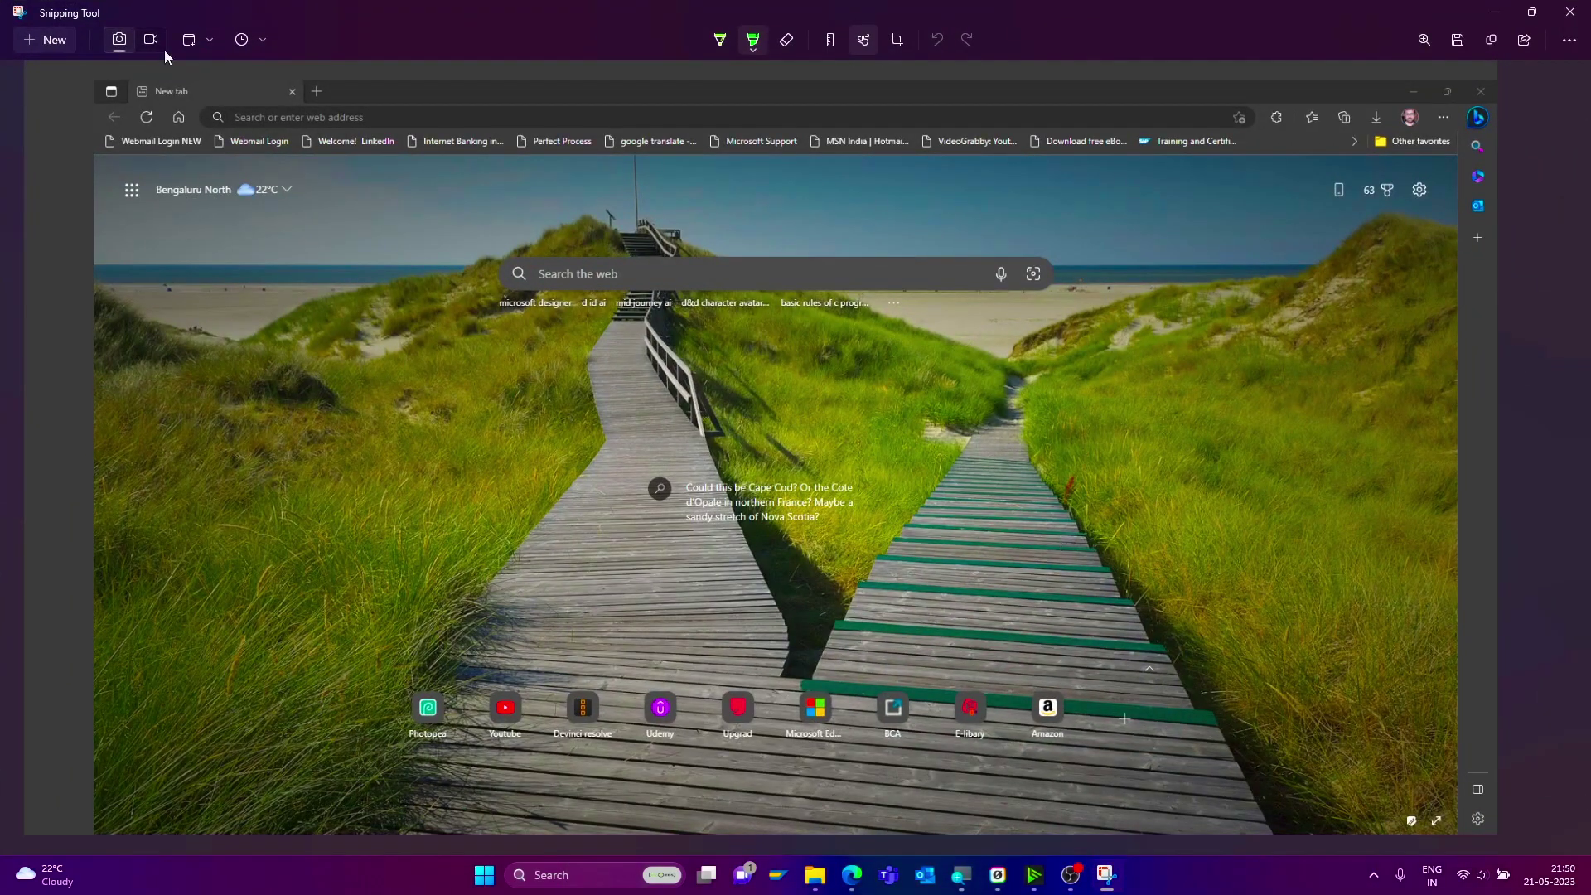
pyautogui.click(211, 43)
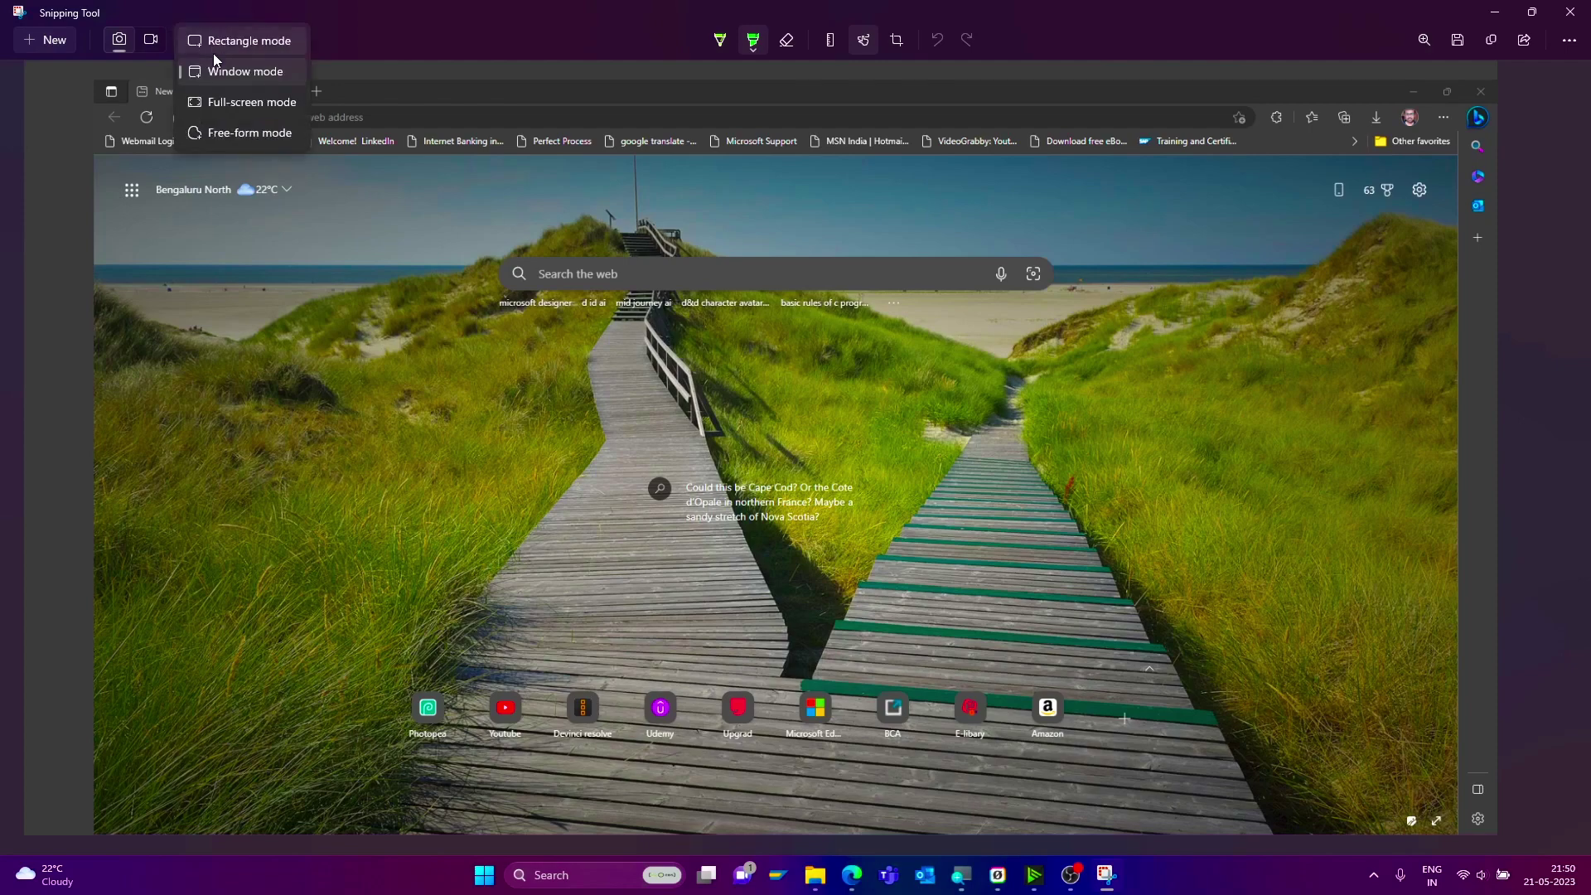
pyautogui.click(236, 102)
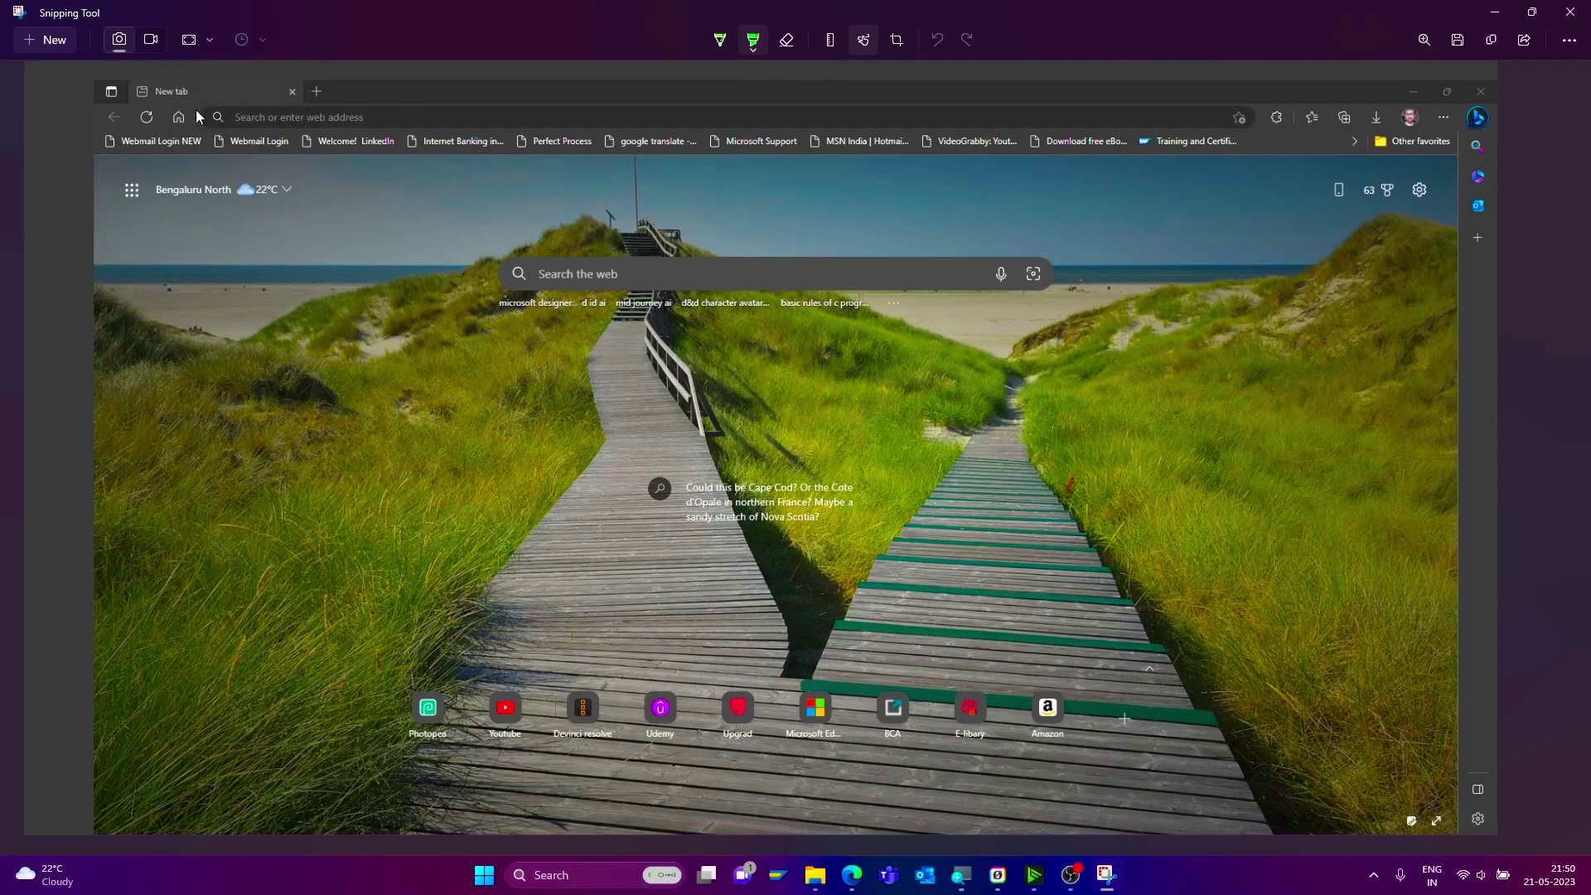
pyautogui.click(48, 40)
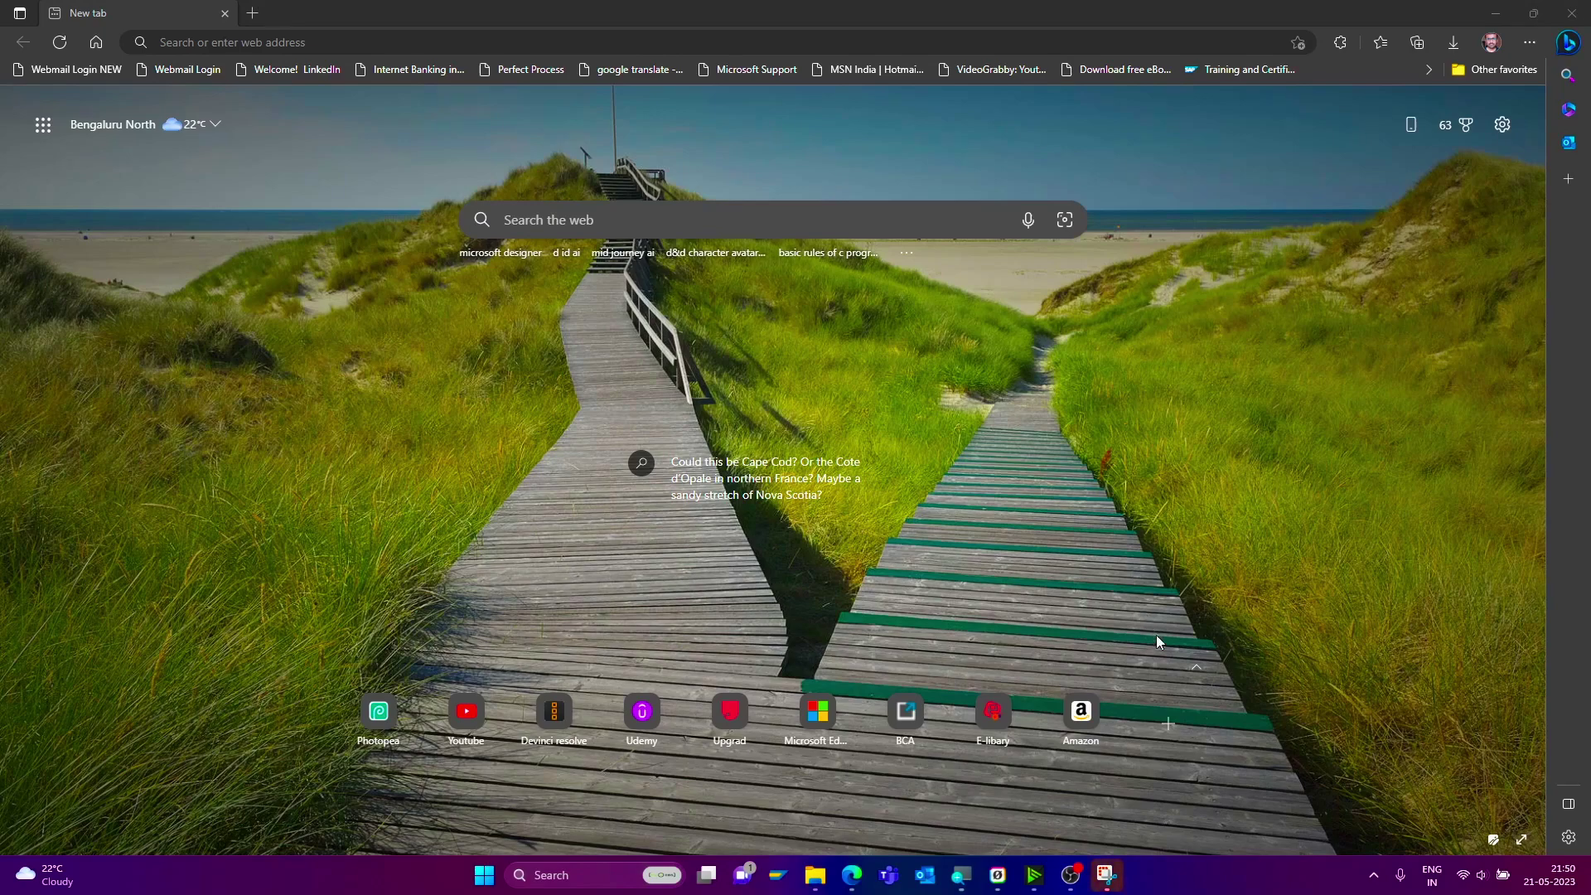
pyautogui.click(1107, 876)
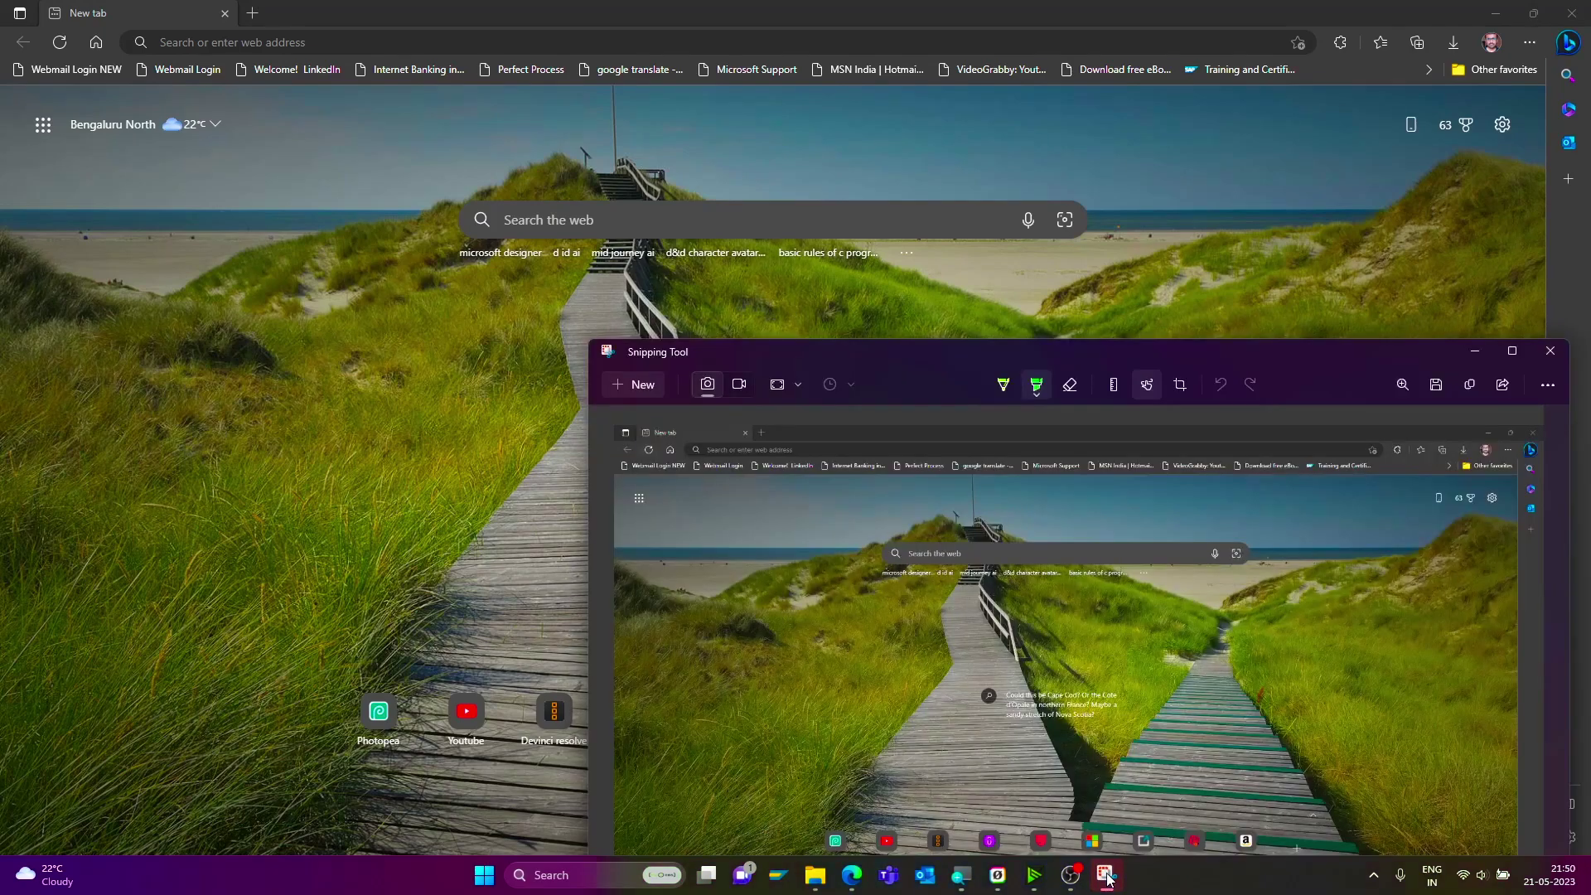
pyautogui.click(1512, 351)
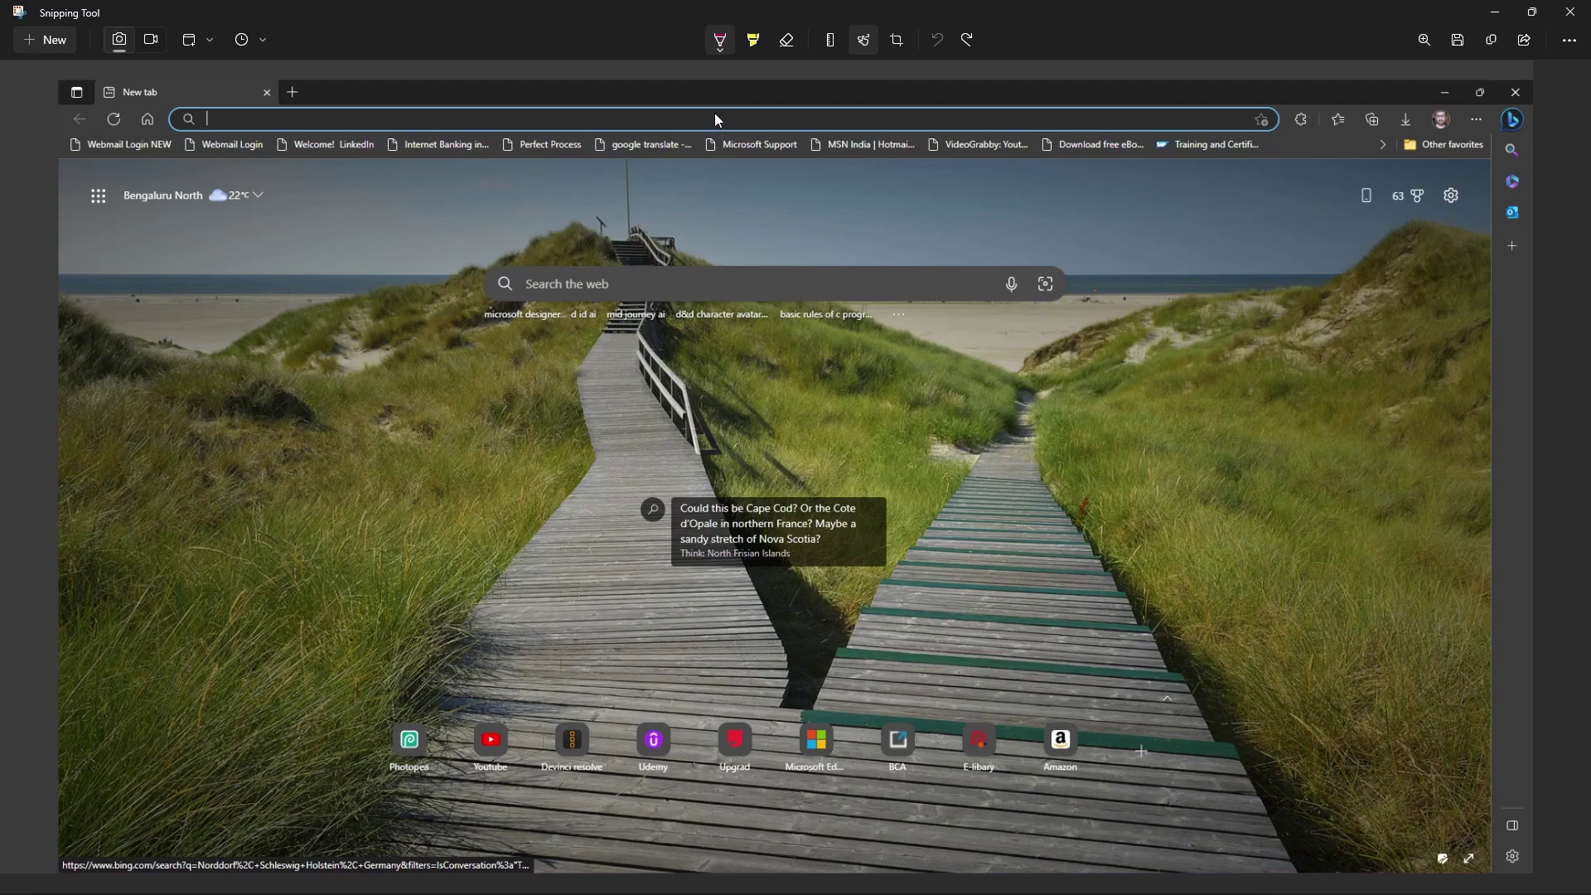
# Draw a magenta pen loop around the quick-link shortcut tiles on the snip
pyautogui.click(719, 58)
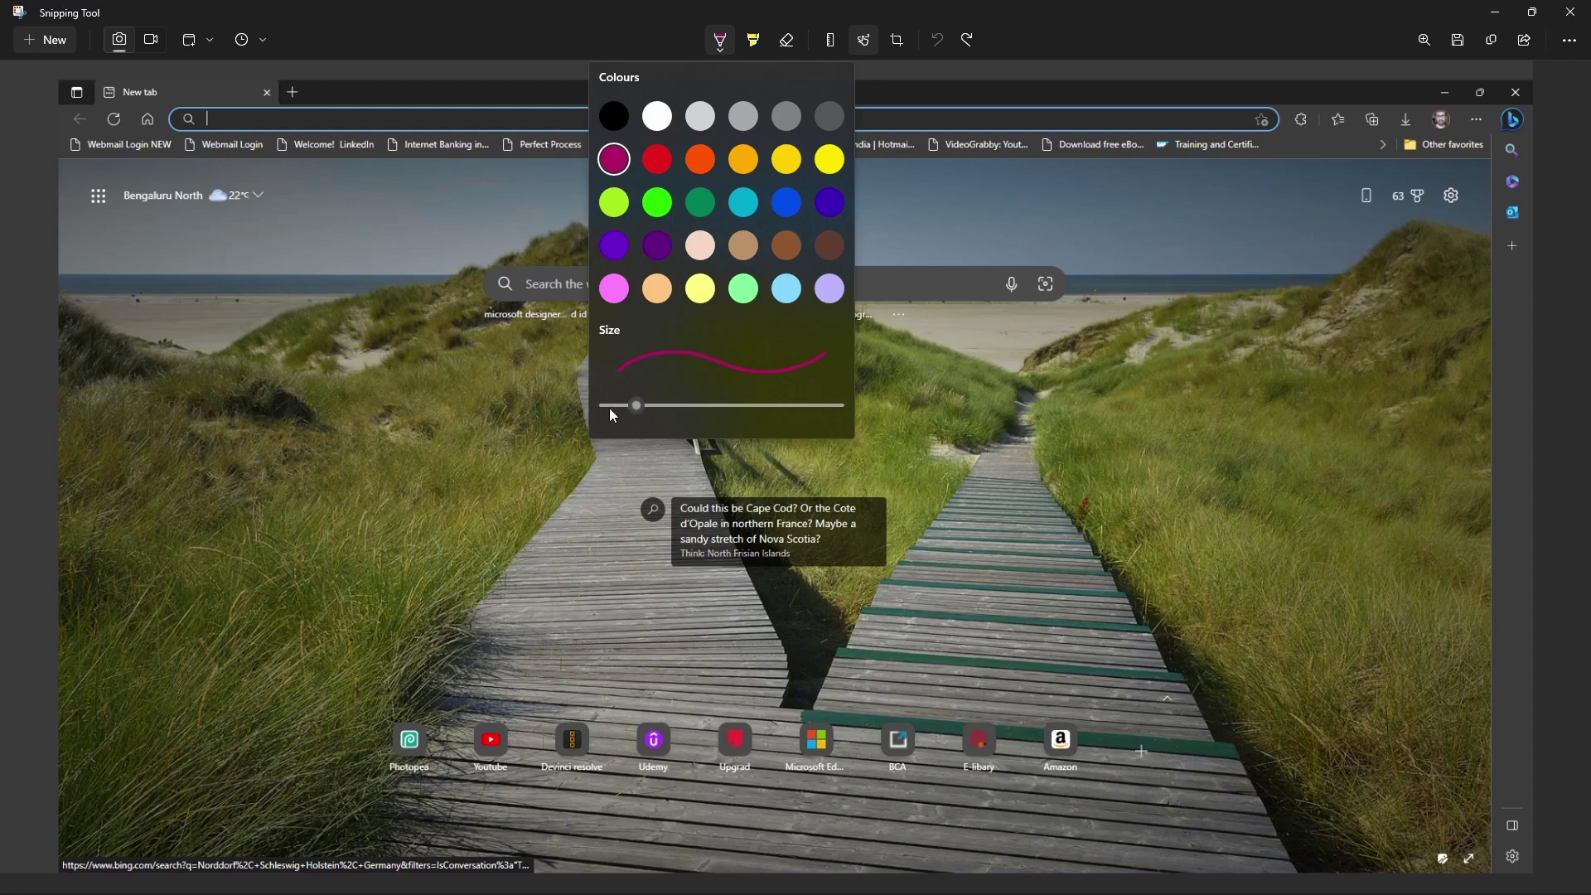
pyautogui.click(616, 169)
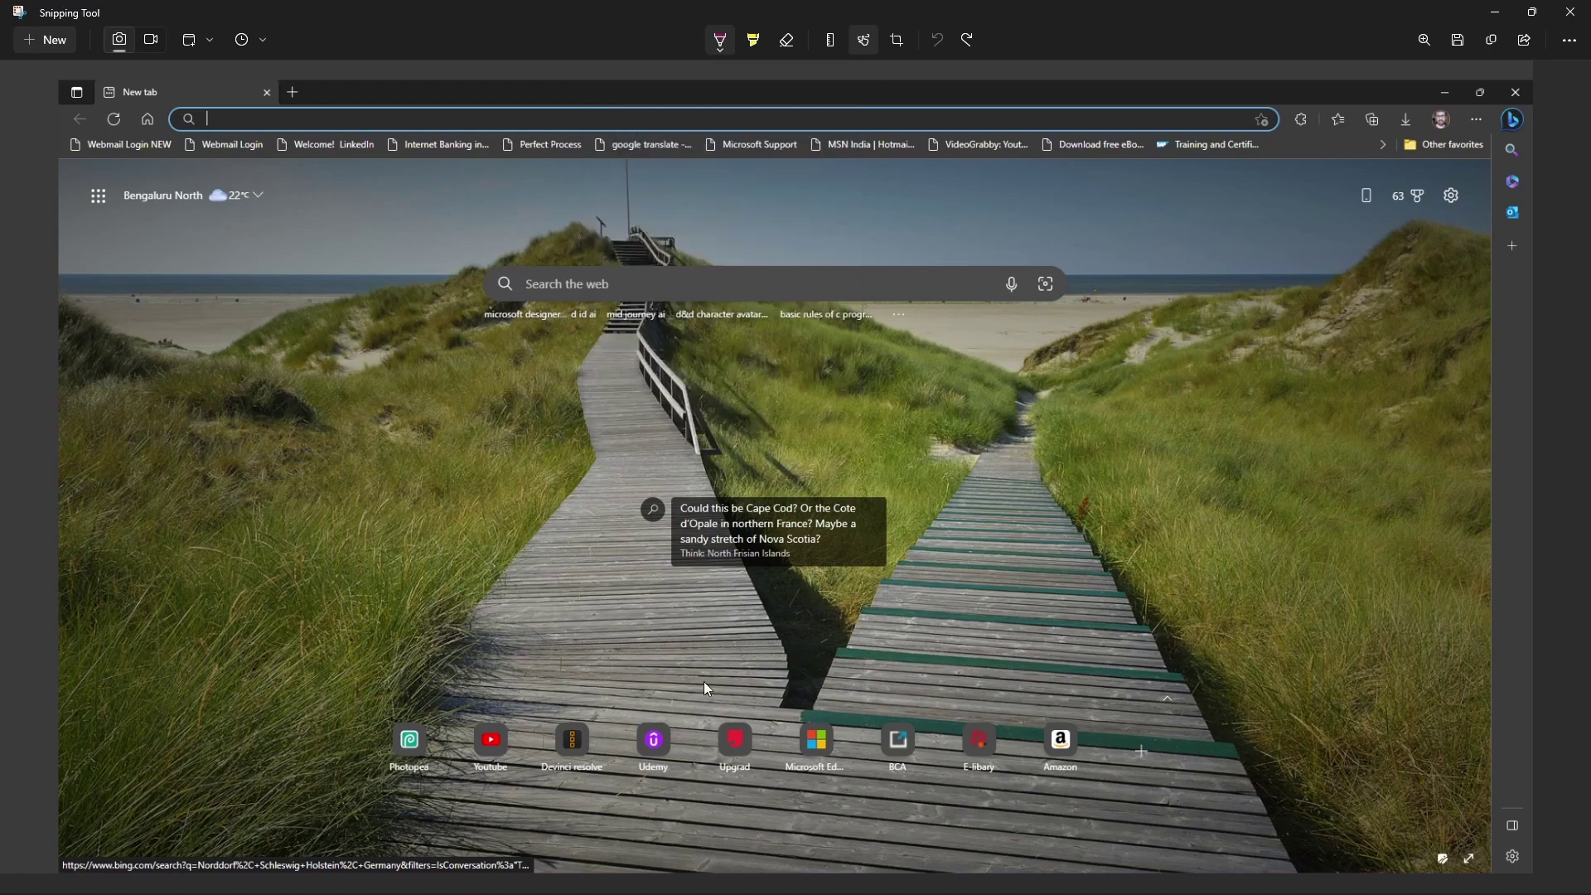
pyautogui.moveTo(746, 656); pyautogui.dragTo(422, 681)
pyautogui.moveTo(355, 727)
pyautogui.mouseDown()
pyautogui.moveTo(645, 843)
pyautogui.moveTo(1197, 827)
pyautogui.mouseUp()
pyautogui.moveTo(1131, 705); pyautogui.dragTo(789, 668)
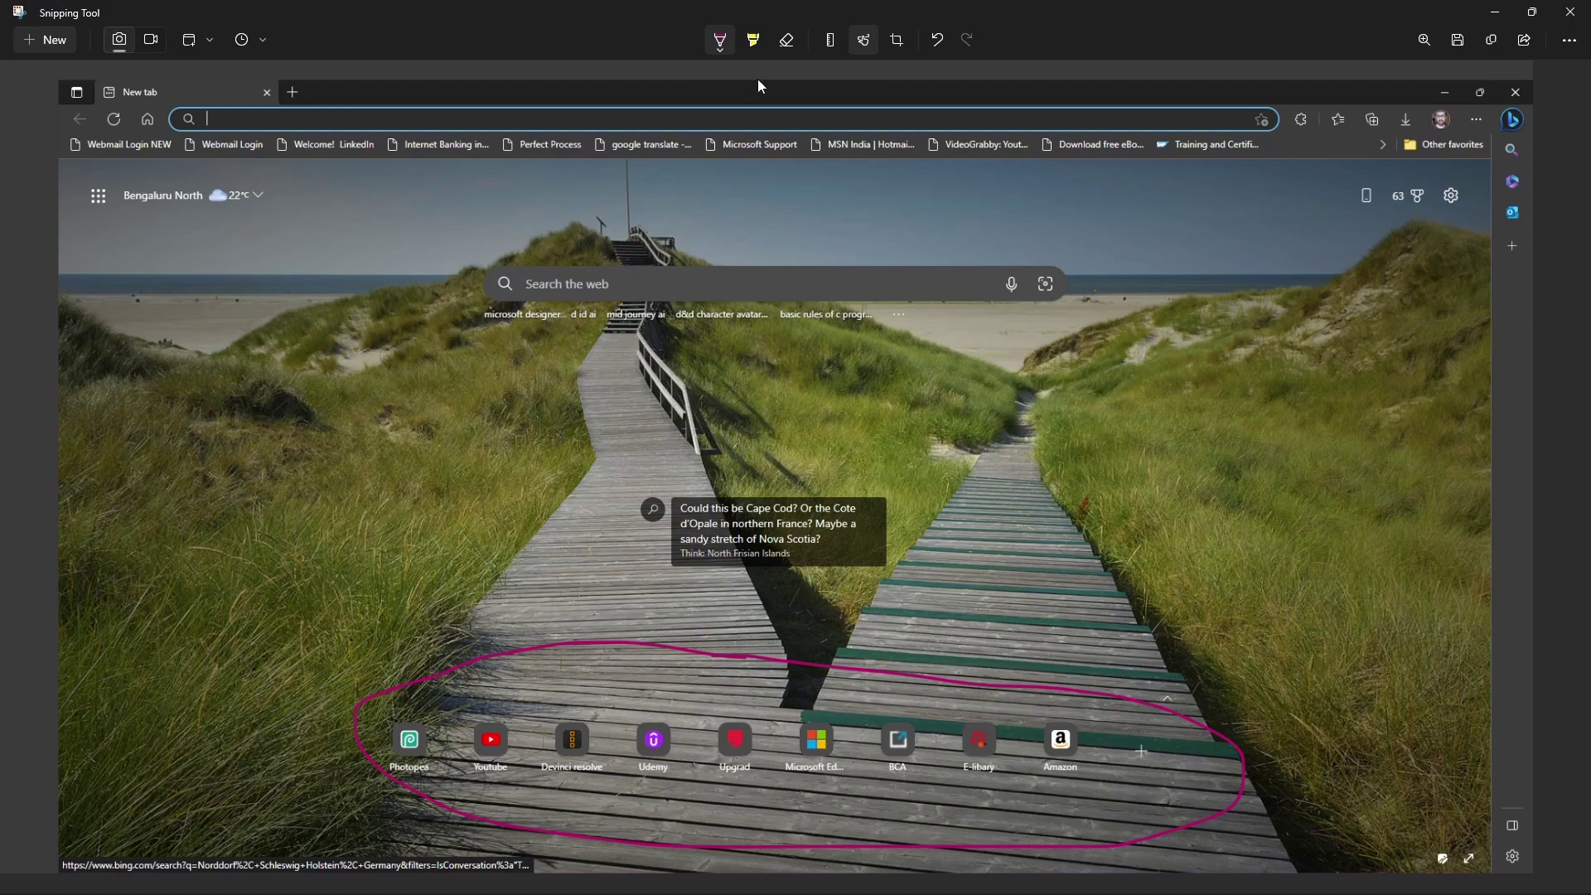
pyautogui.click(755, 47)
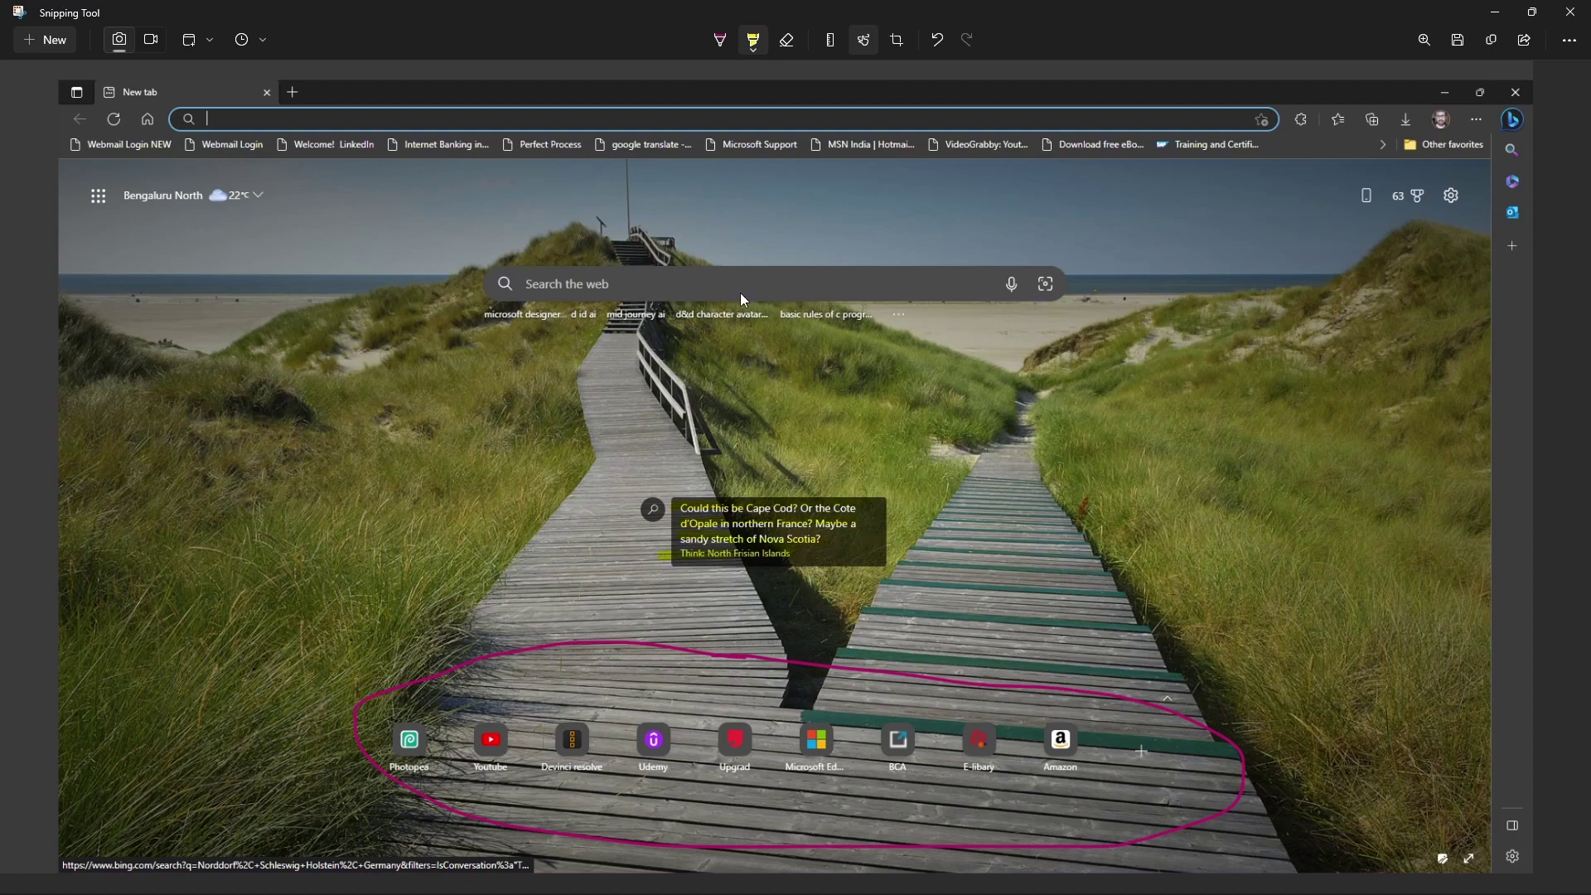
# Increase the highlighter stroke size to 23
pyautogui.click(746, 50)
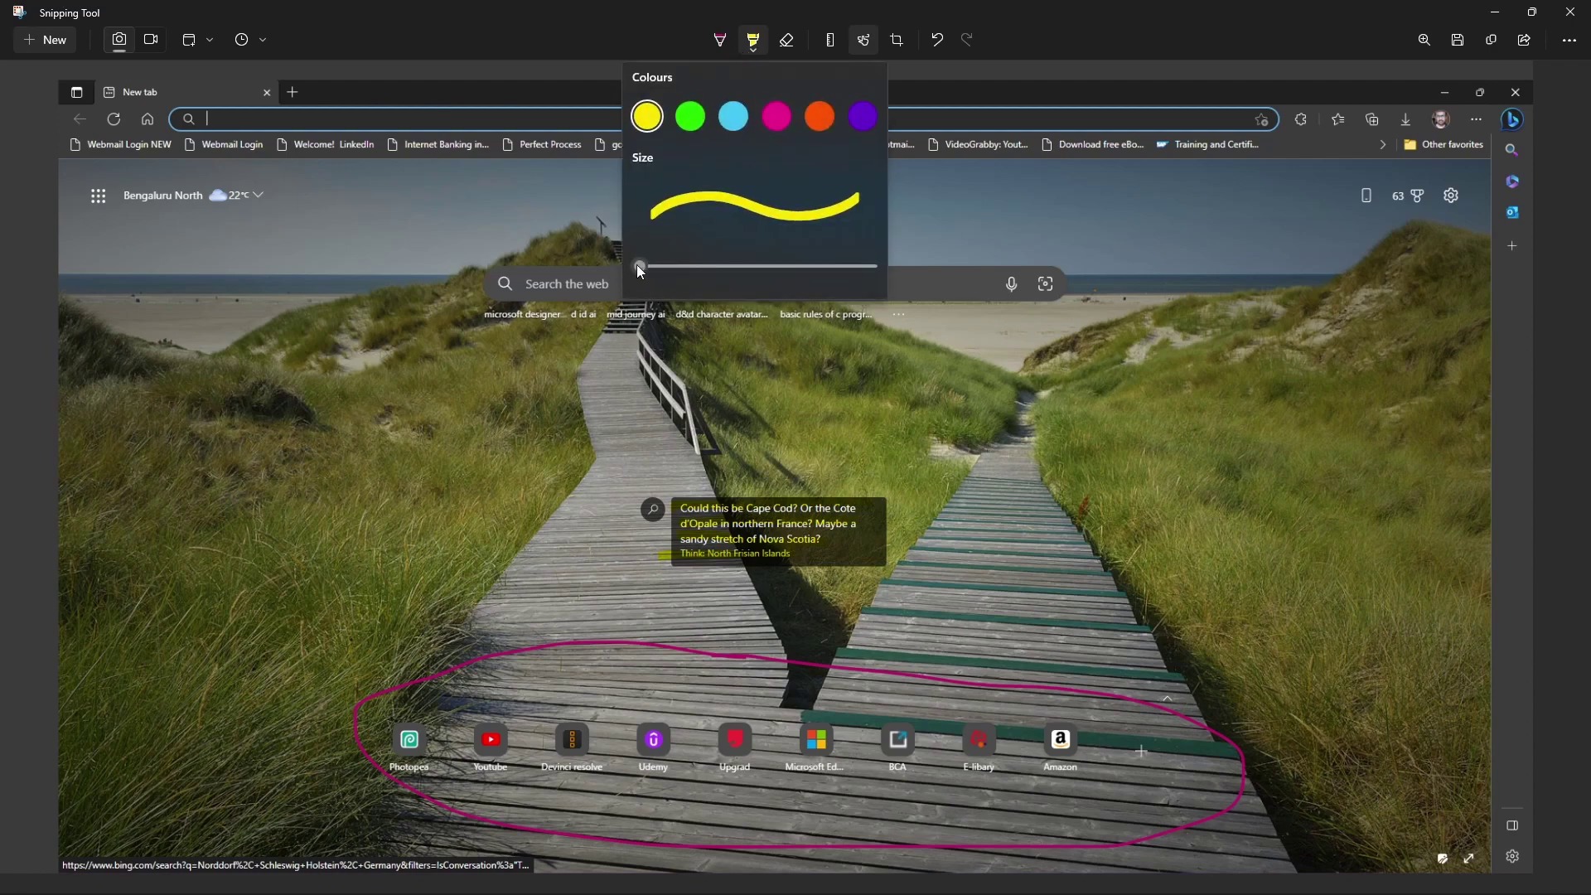
pyautogui.moveTo(638, 267); pyautogui.dragTo(687, 267)
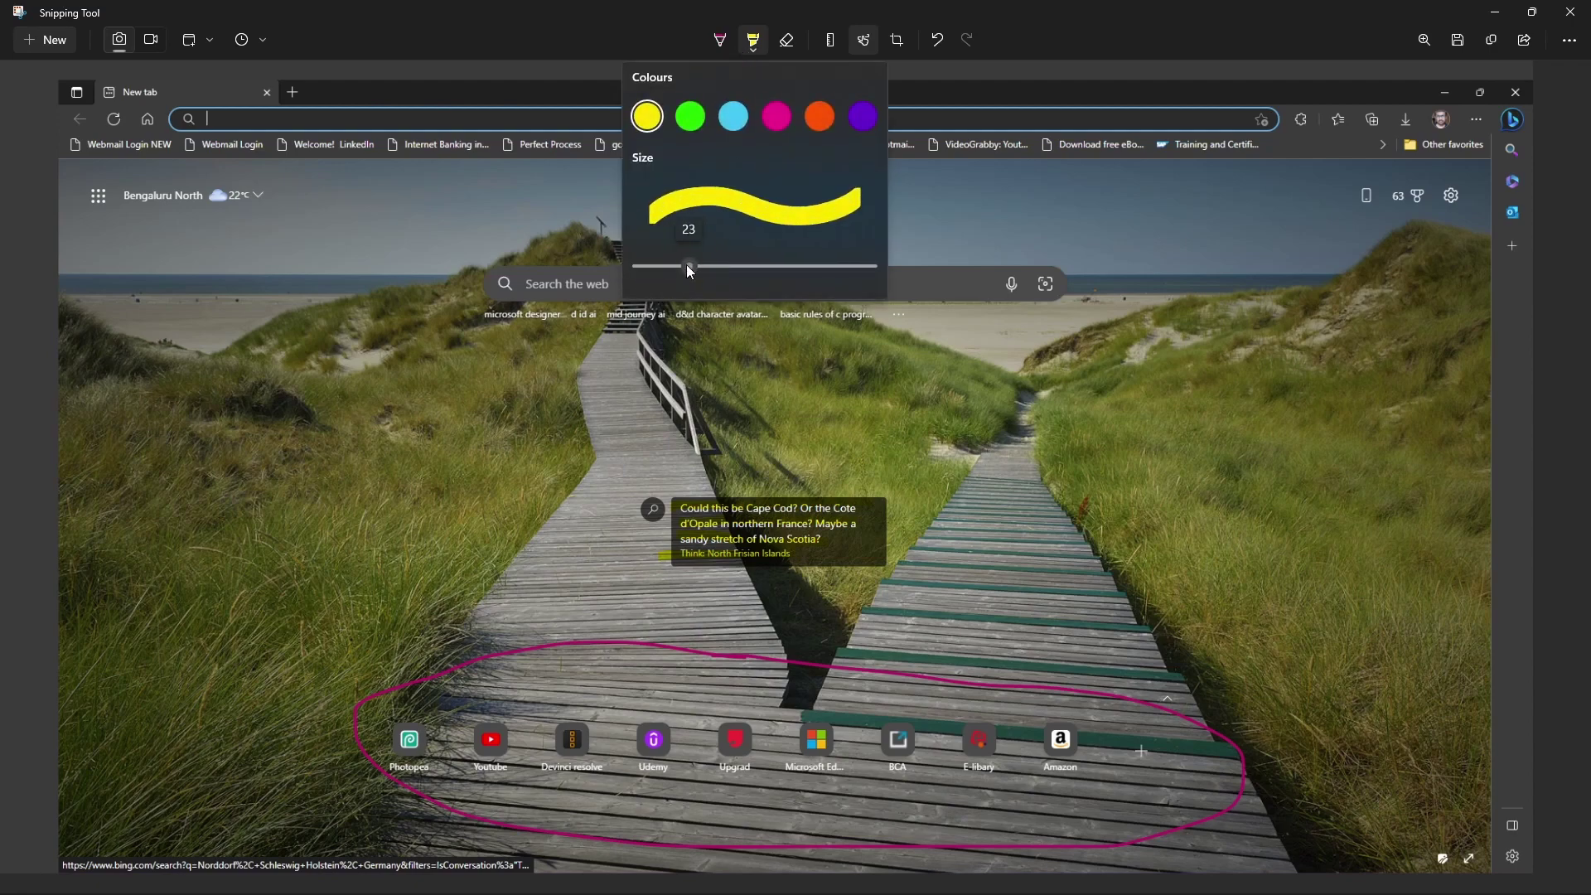
pyautogui.click(706, 343)
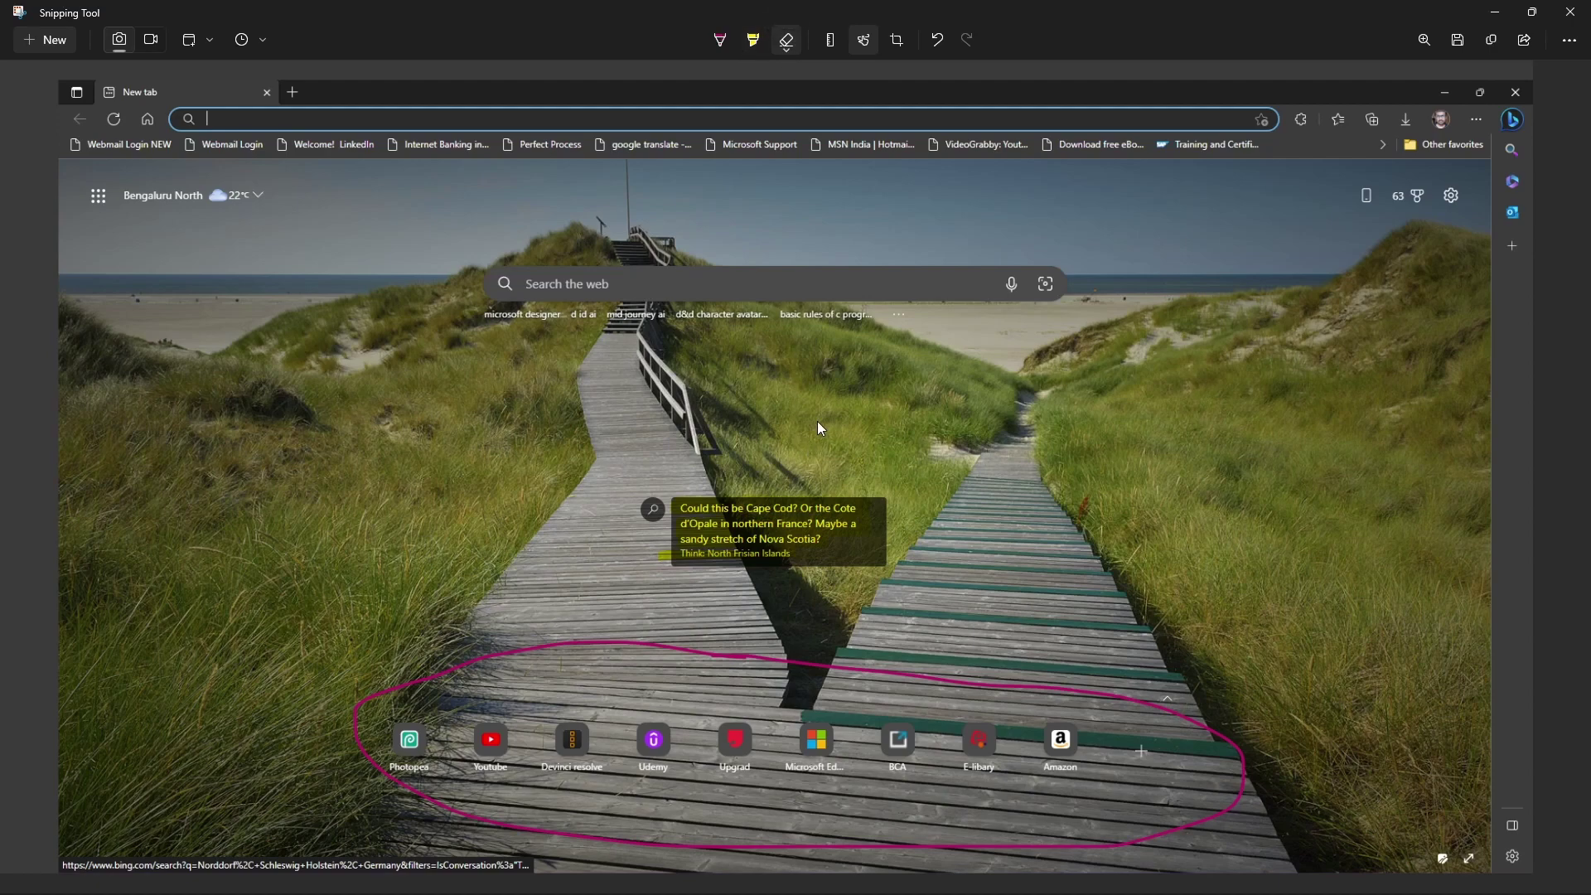
# Erase the pink ellipse around the shortcuts, trying Undo and Redo on the erasure
pyautogui.moveTo(911, 628); pyautogui.dragTo(782, 732)
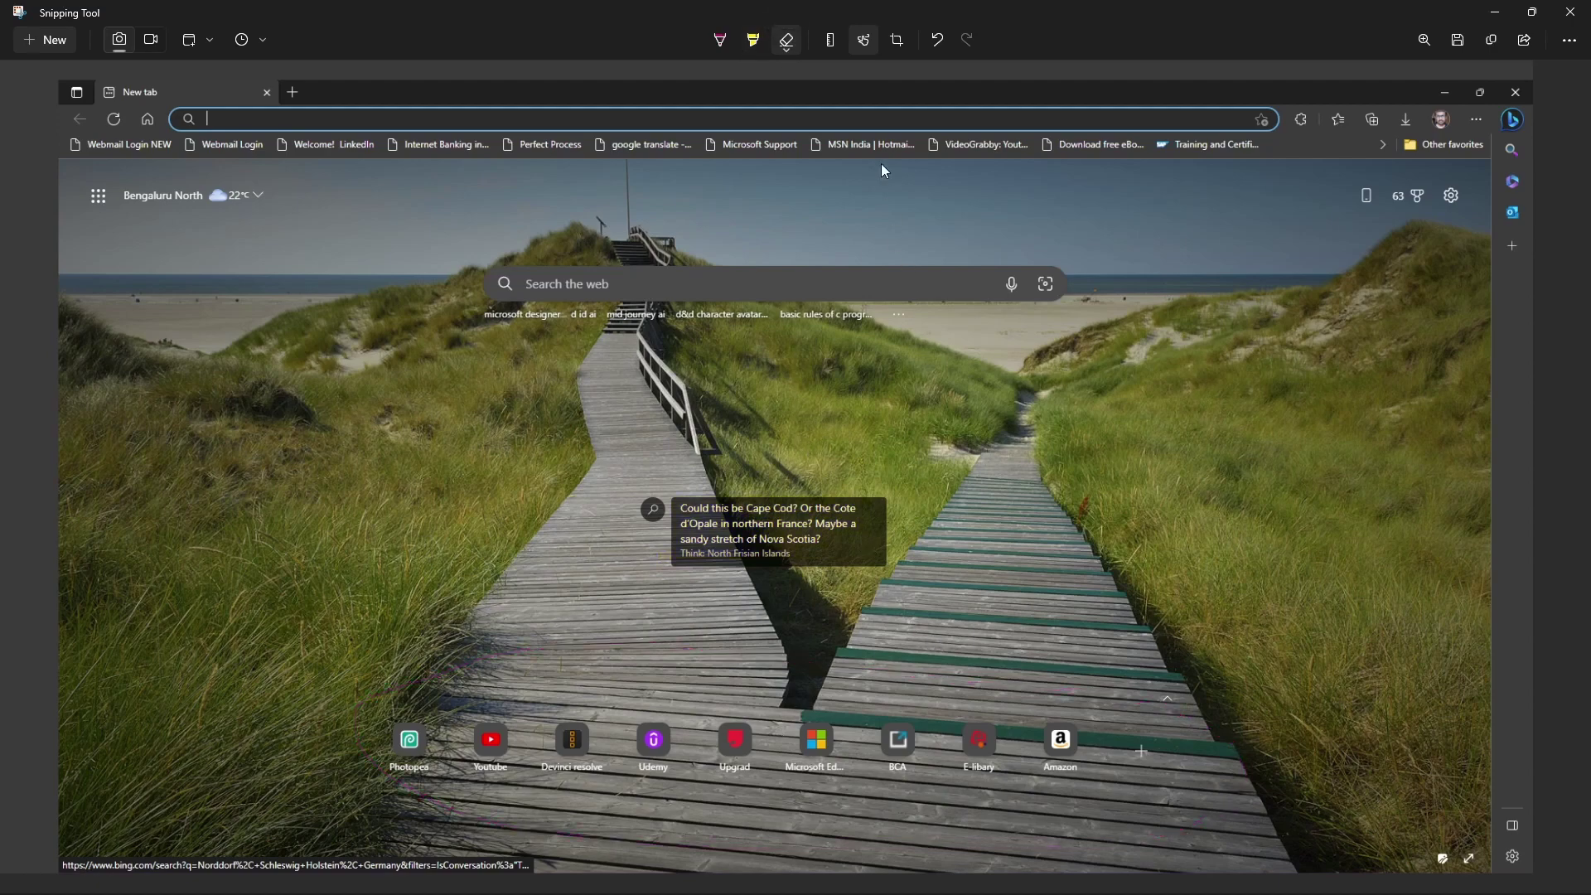
pyautogui.click(939, 41)
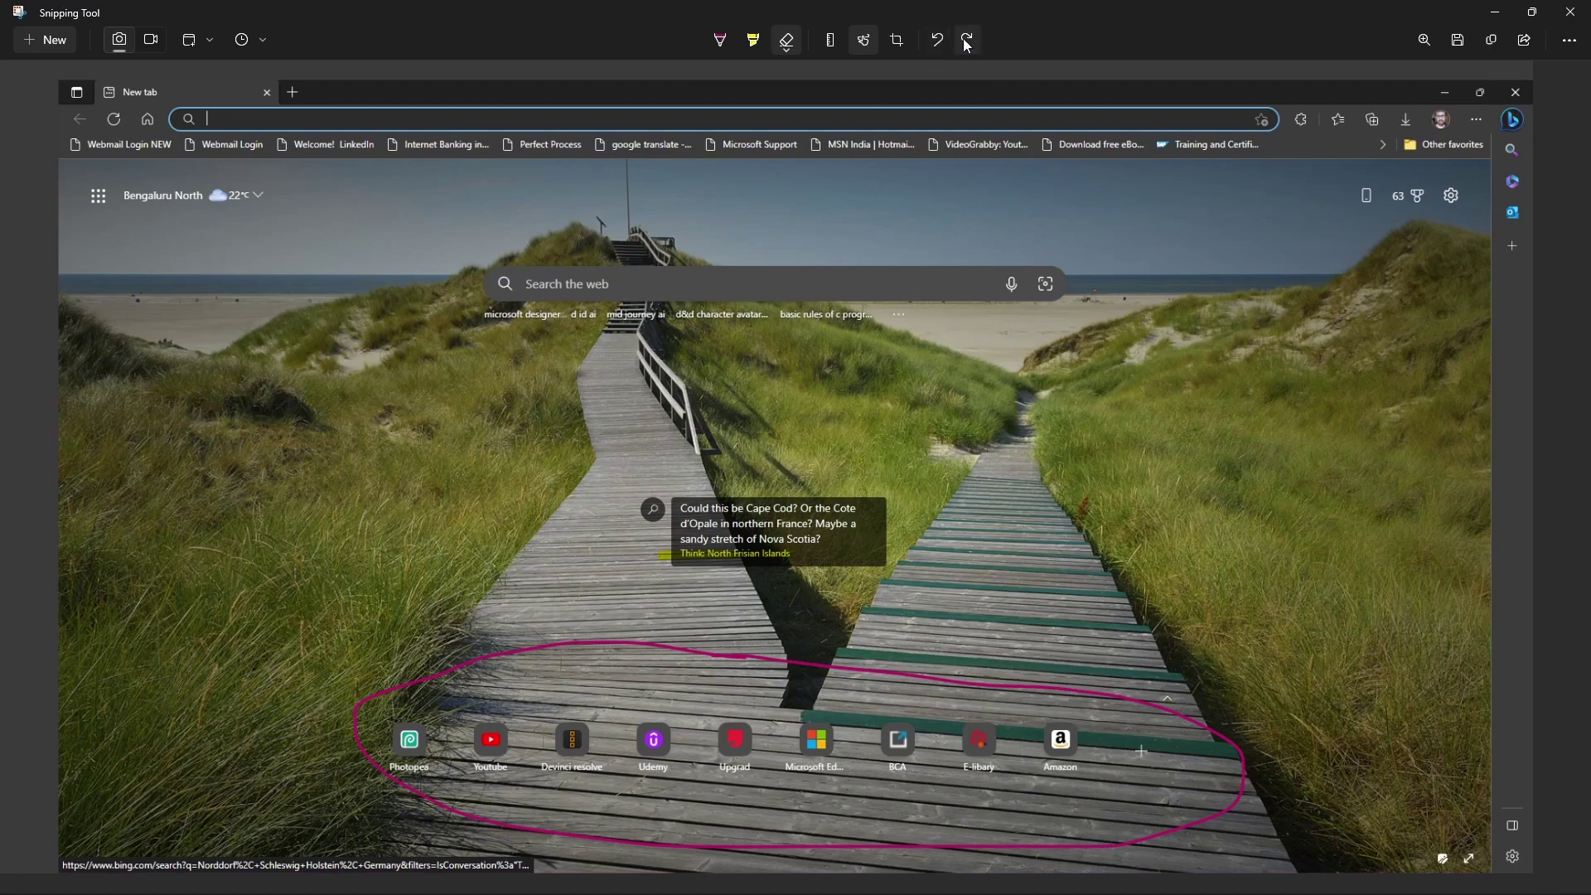
pyautogui.click(966, 40)
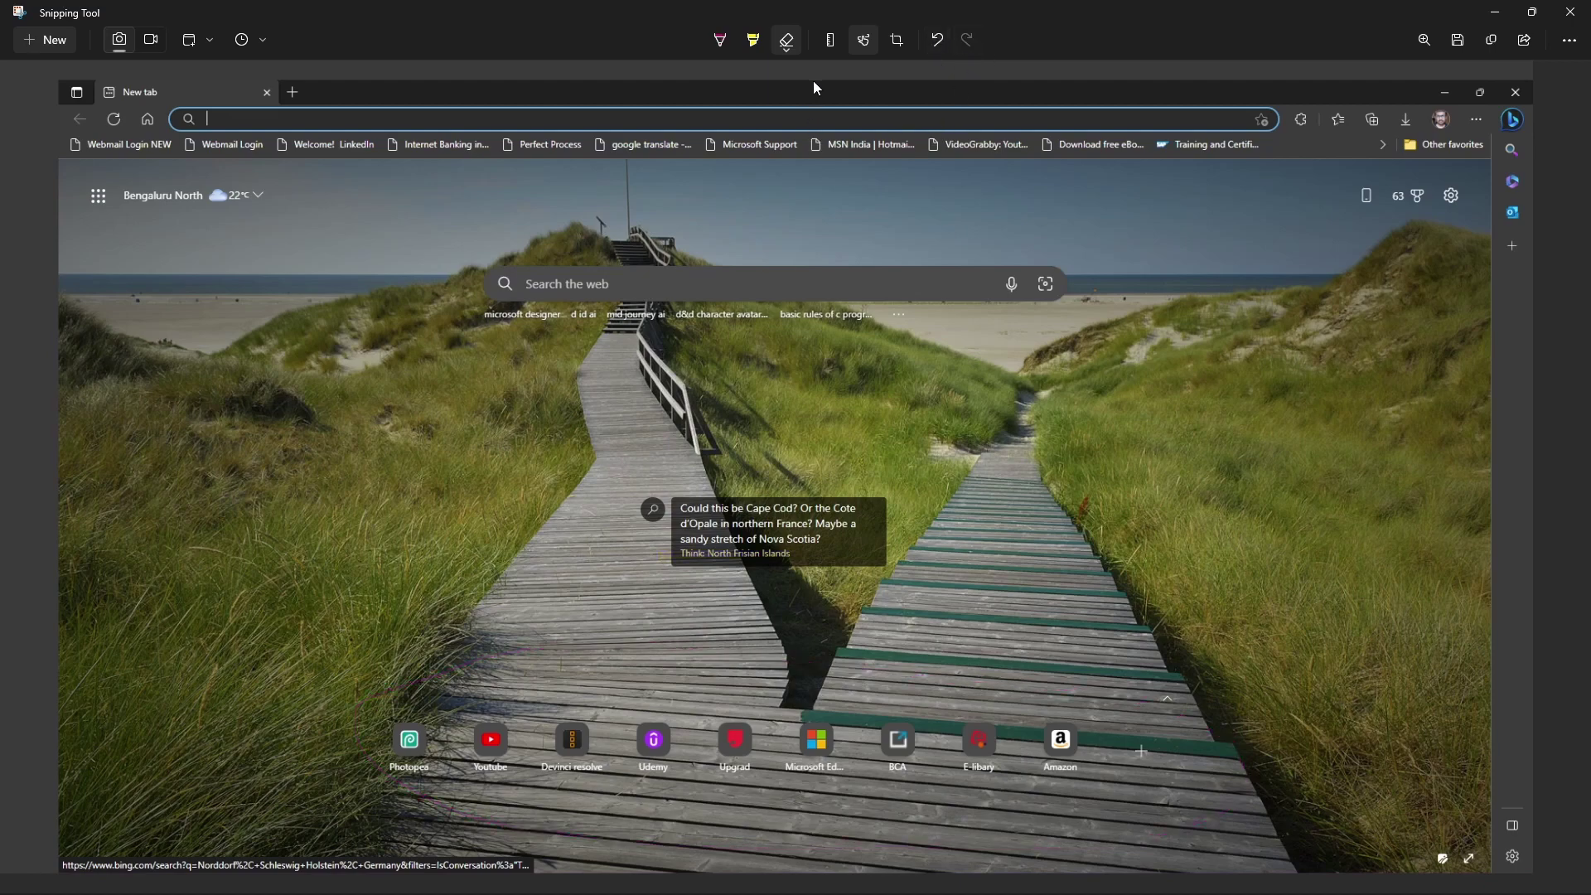
# Lay the ruler across the snip just above the shortcut tiles
pyautogui.click(832, 44)
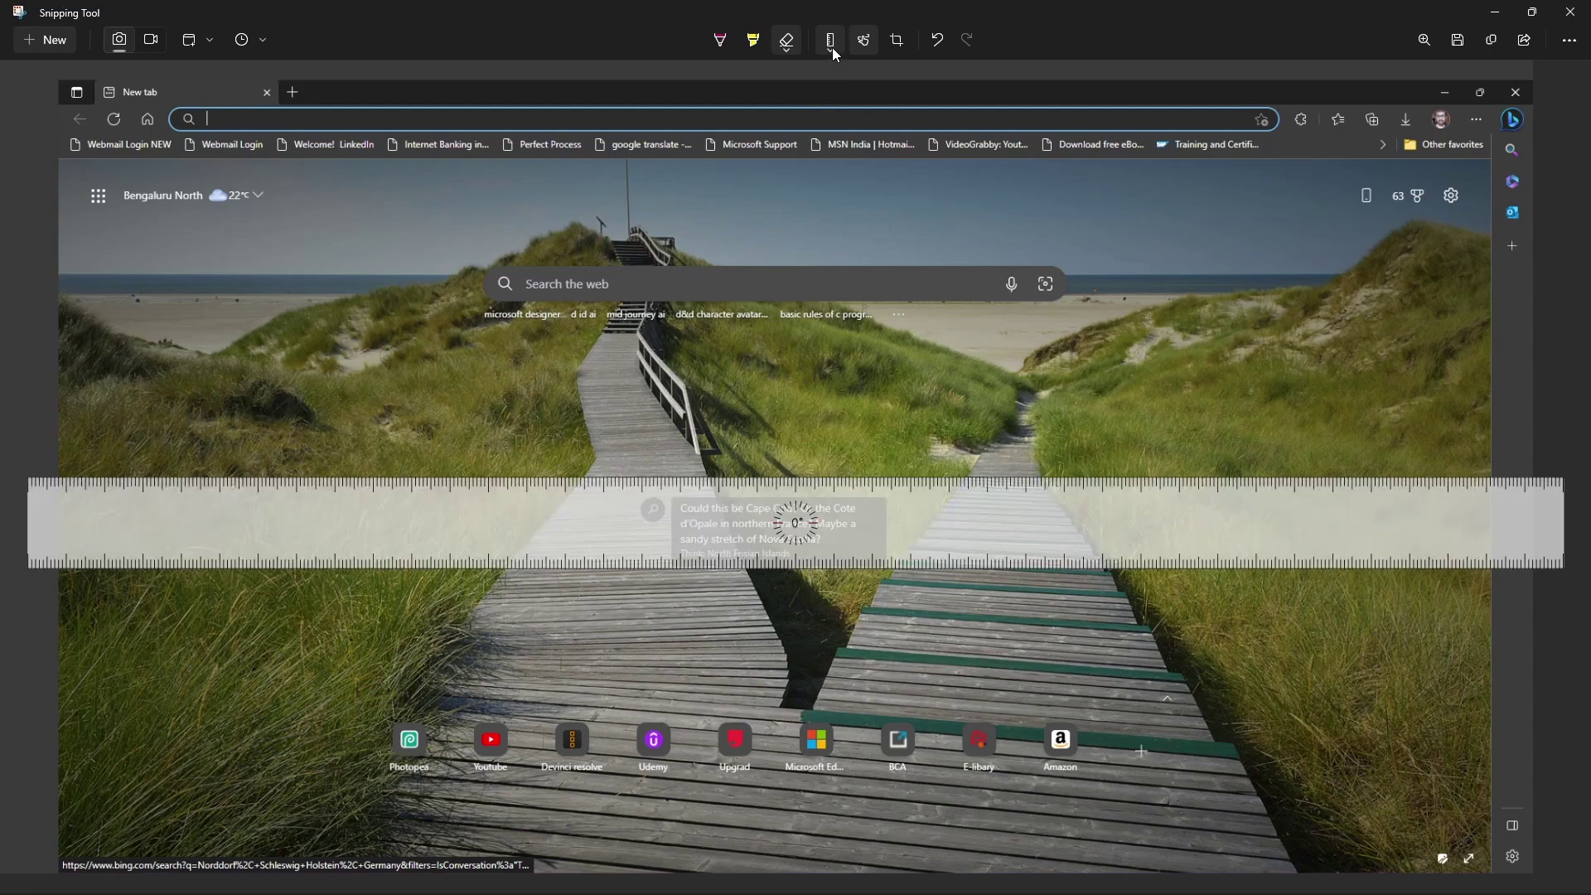
pyautogui.click(832, 47)
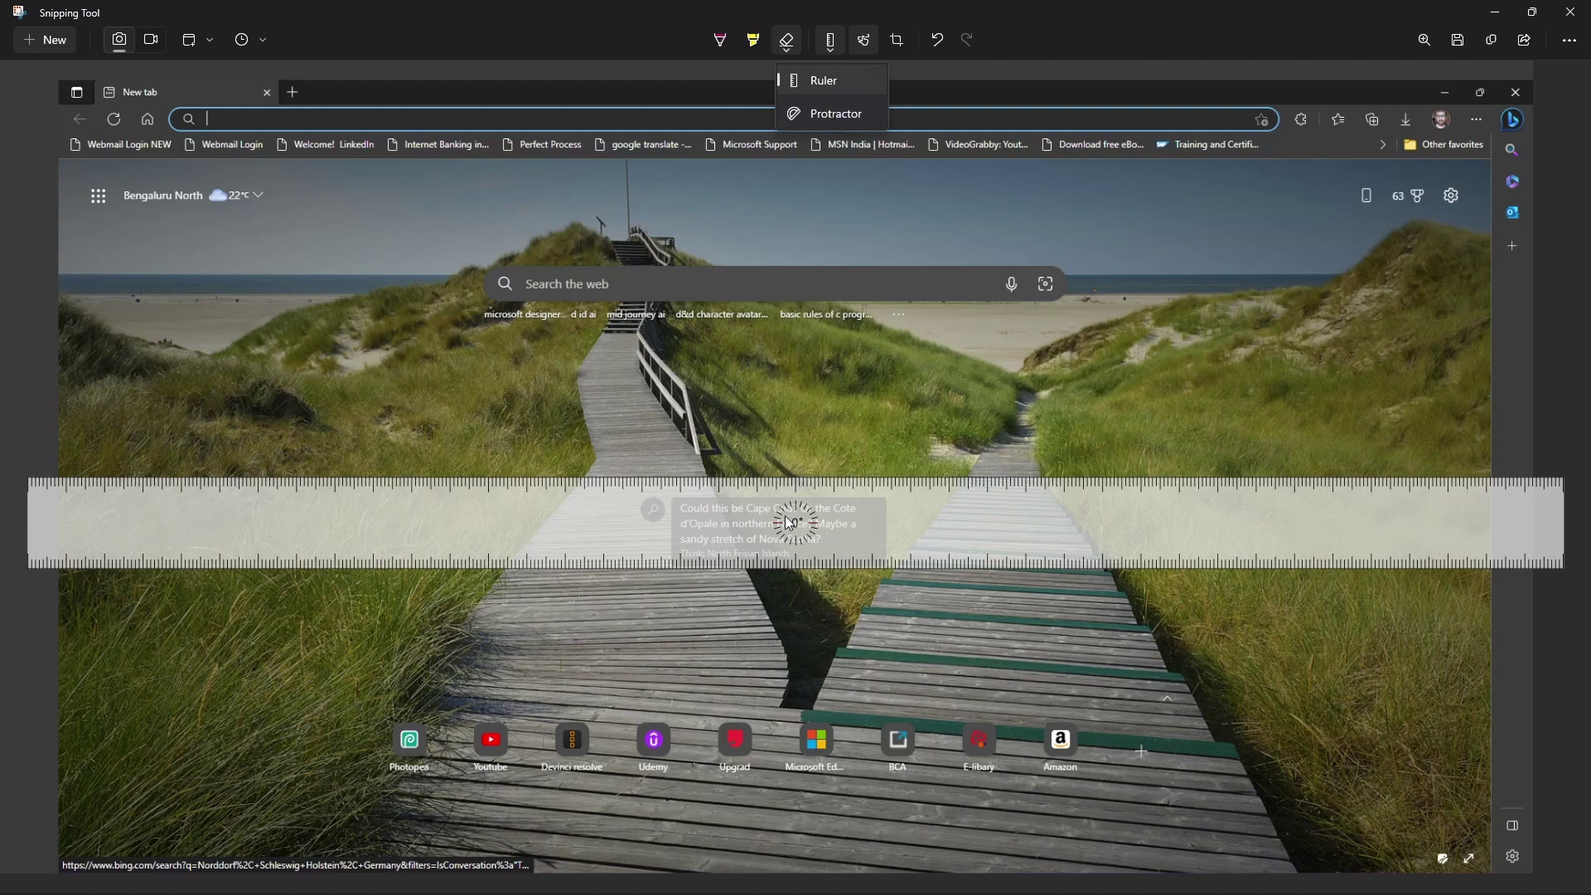
pyautogui.click(615, 510)
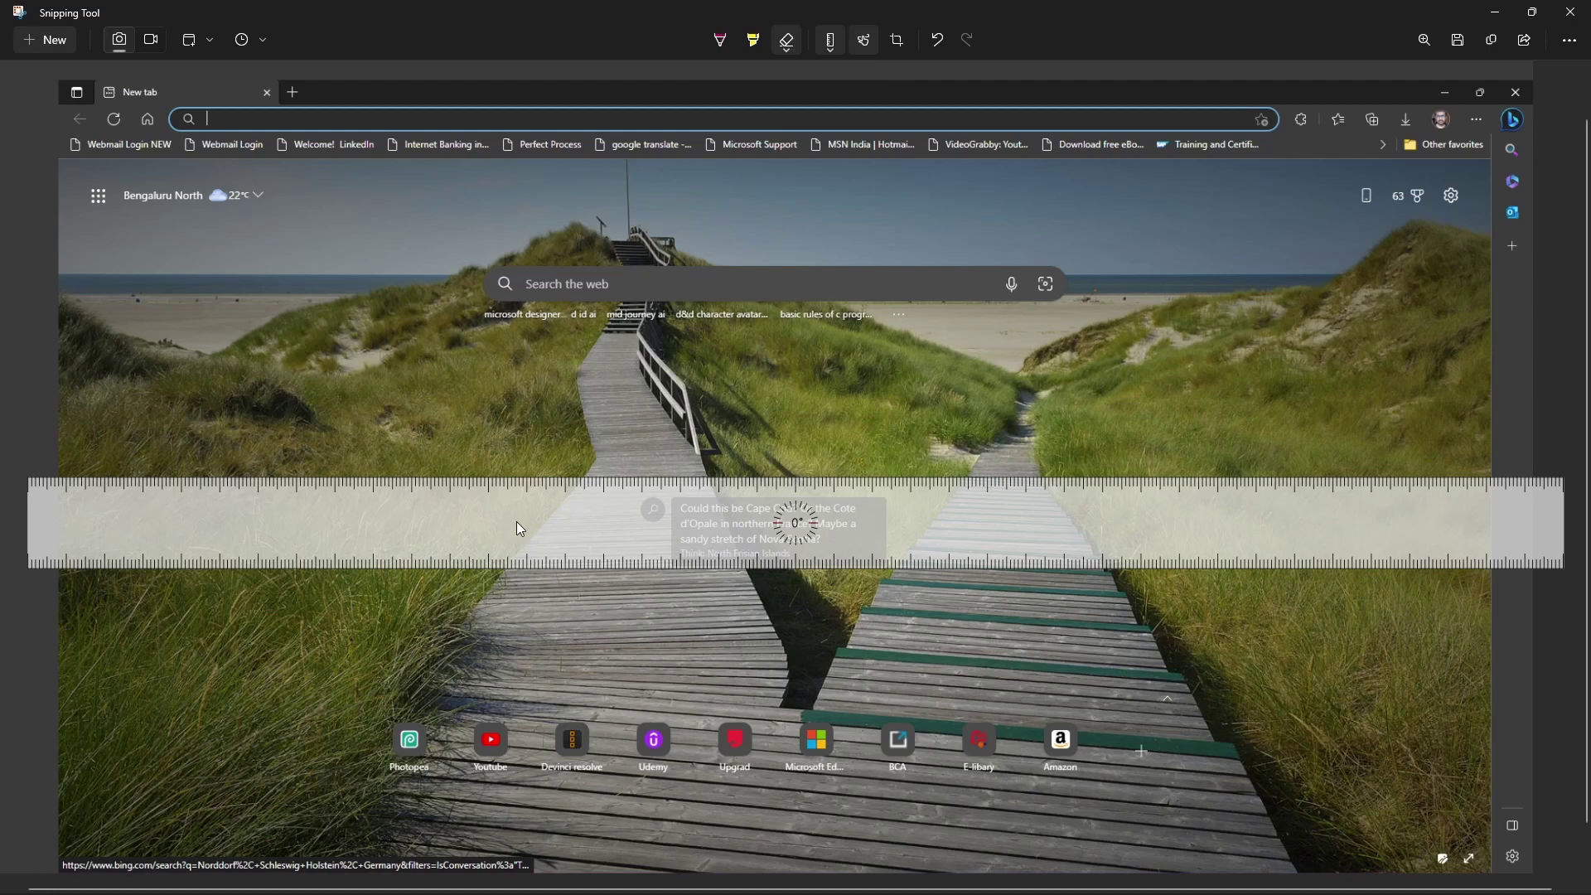
pyautogui.moveTo(520, 527); pyautogui.dragTo(537, 625)
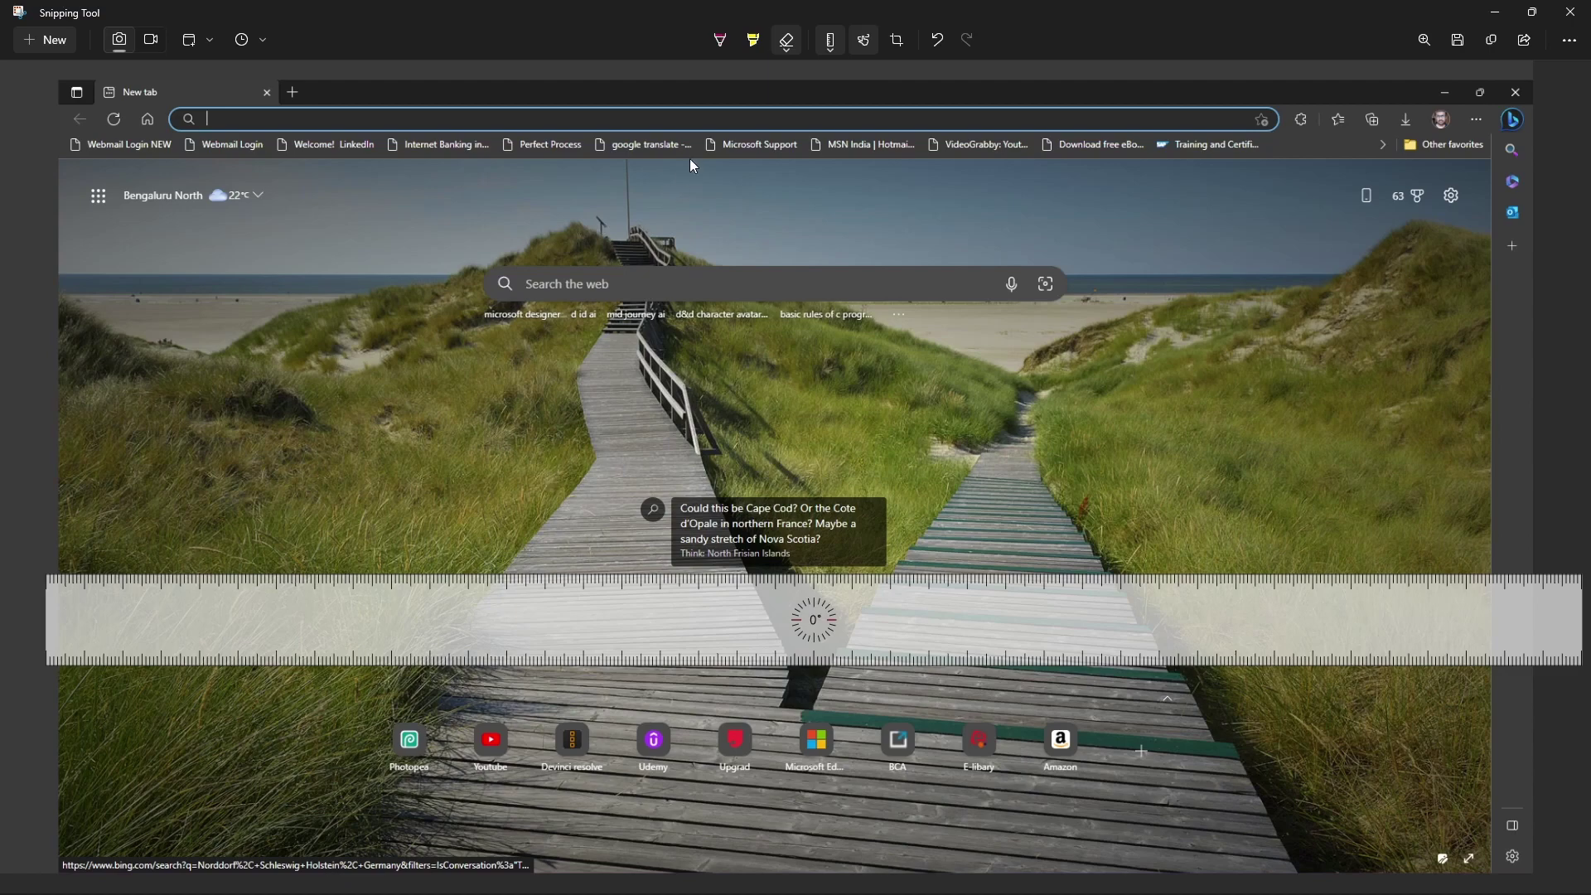
pyautogui.click(721, 48)
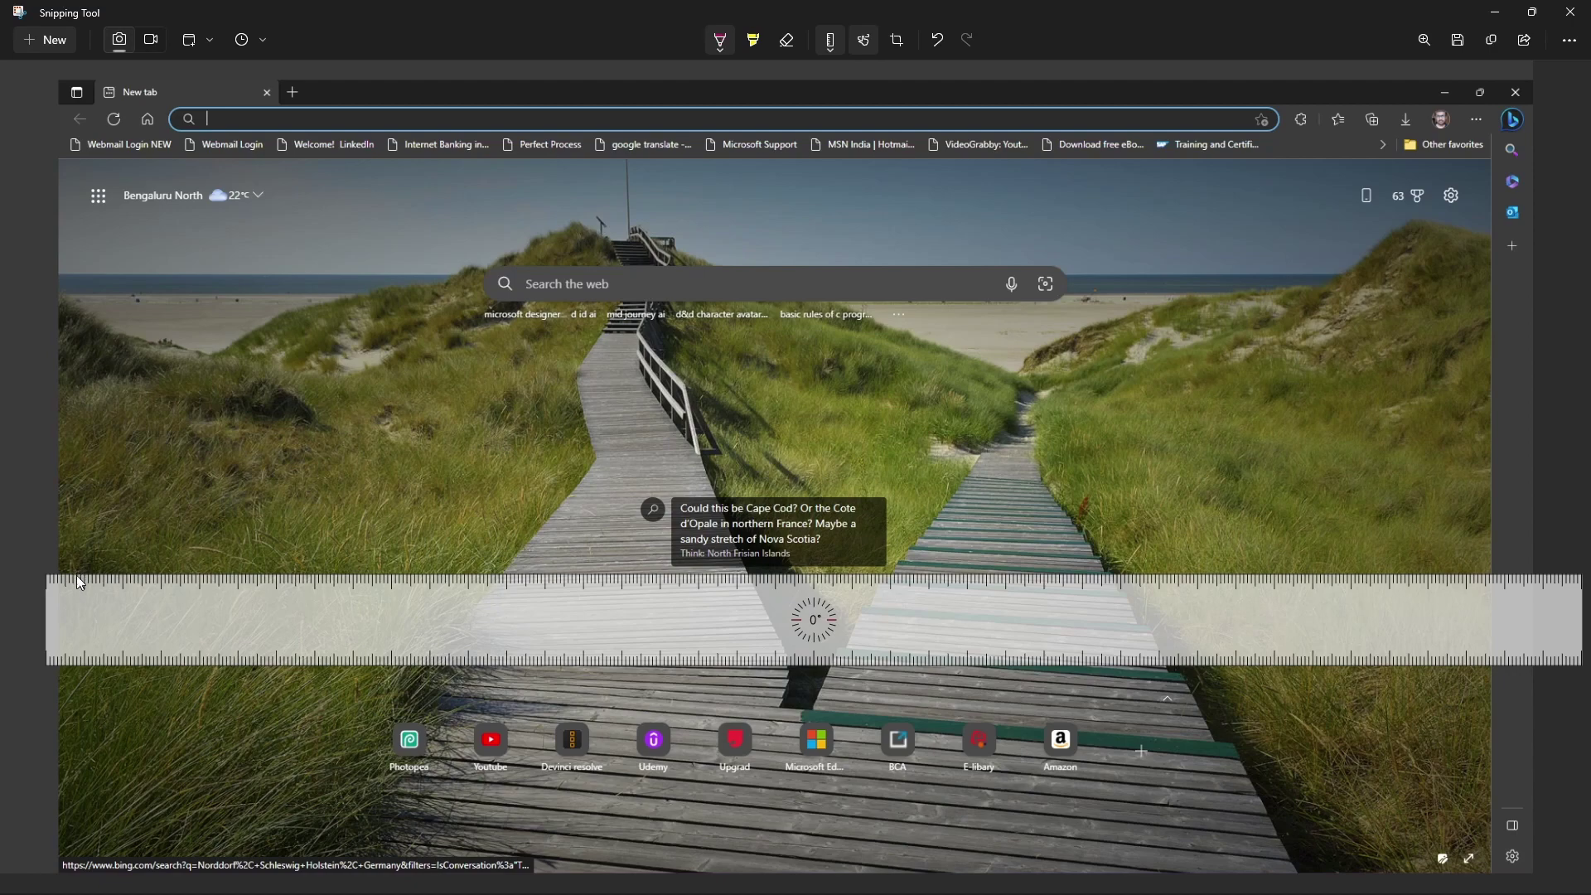
# Nudge the ruler right and draw a straight magenta line along its top edge
pyautogui.moveTo(76, 575); pyautogui.dragTo(152, 573)
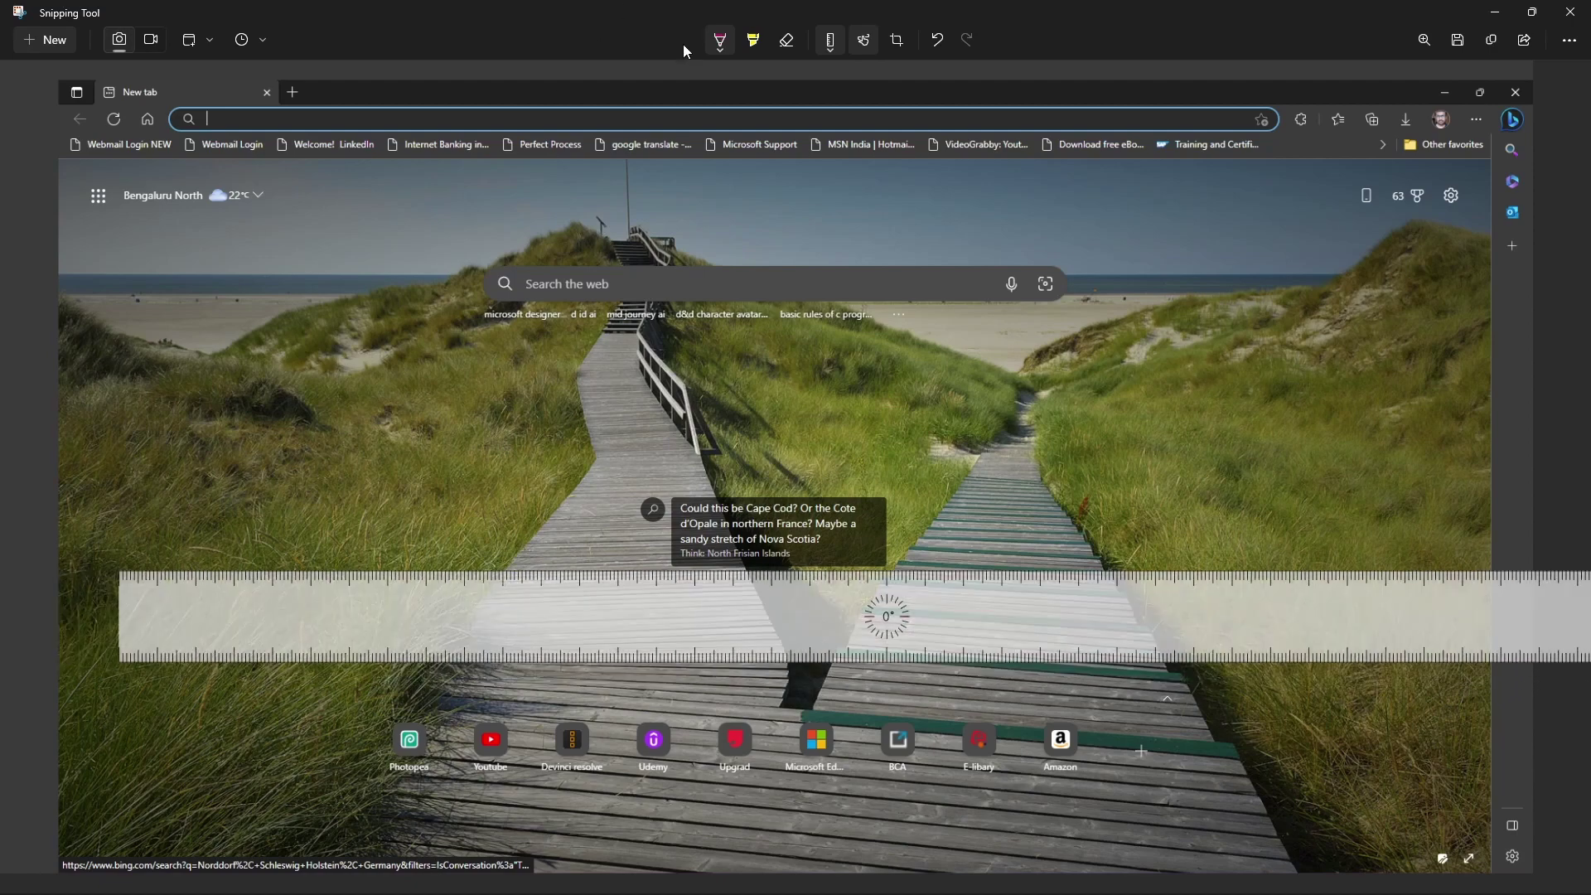
pyautogui.click(726, 38)
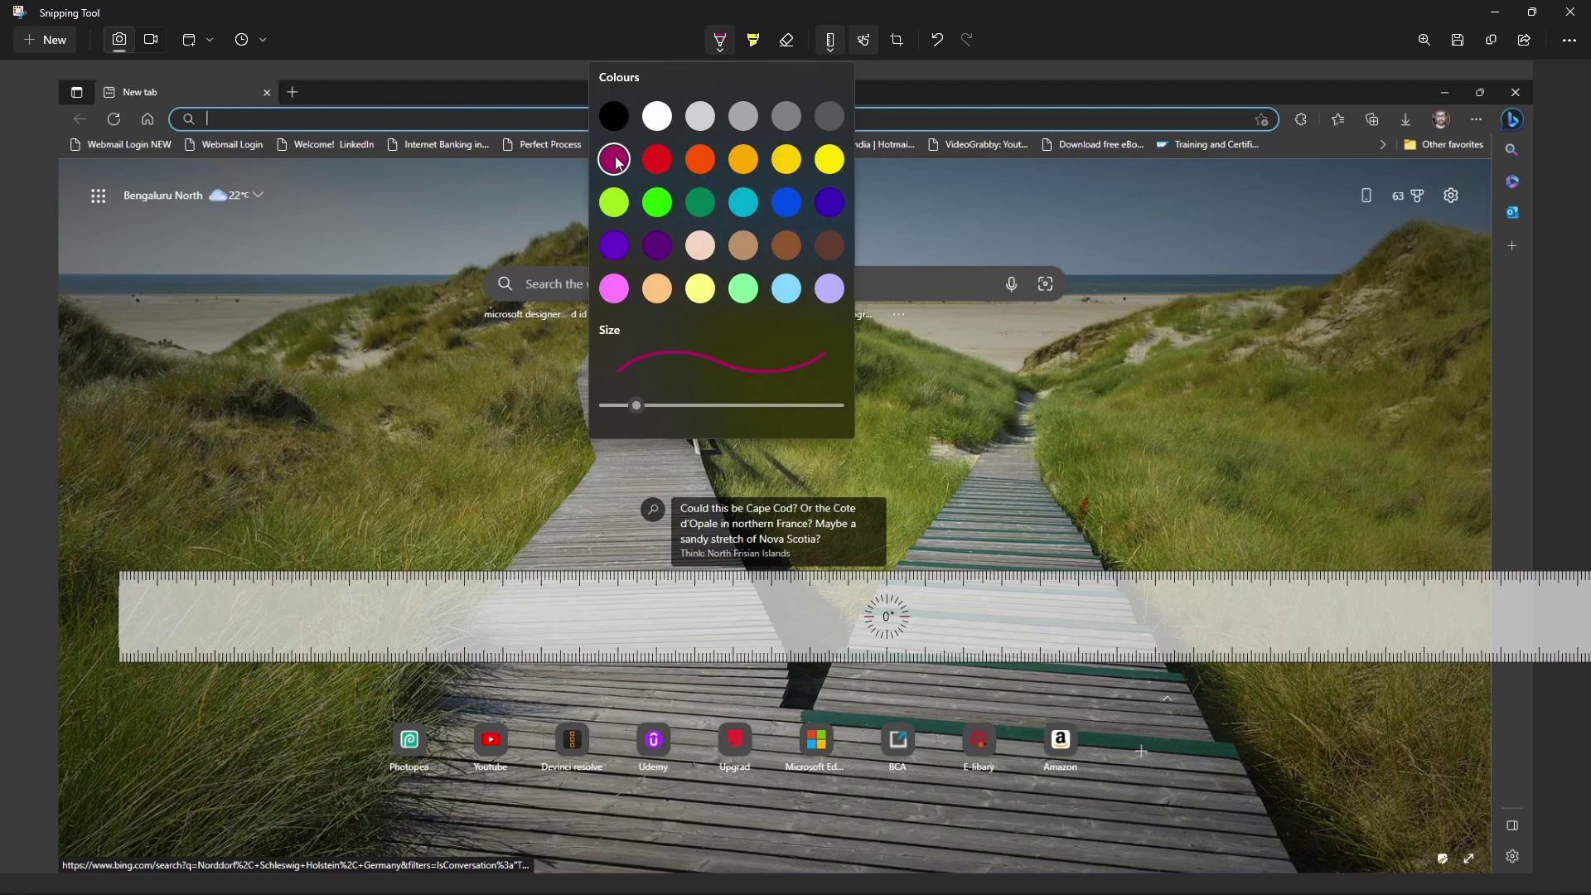
pyautogui.click(617, 164)
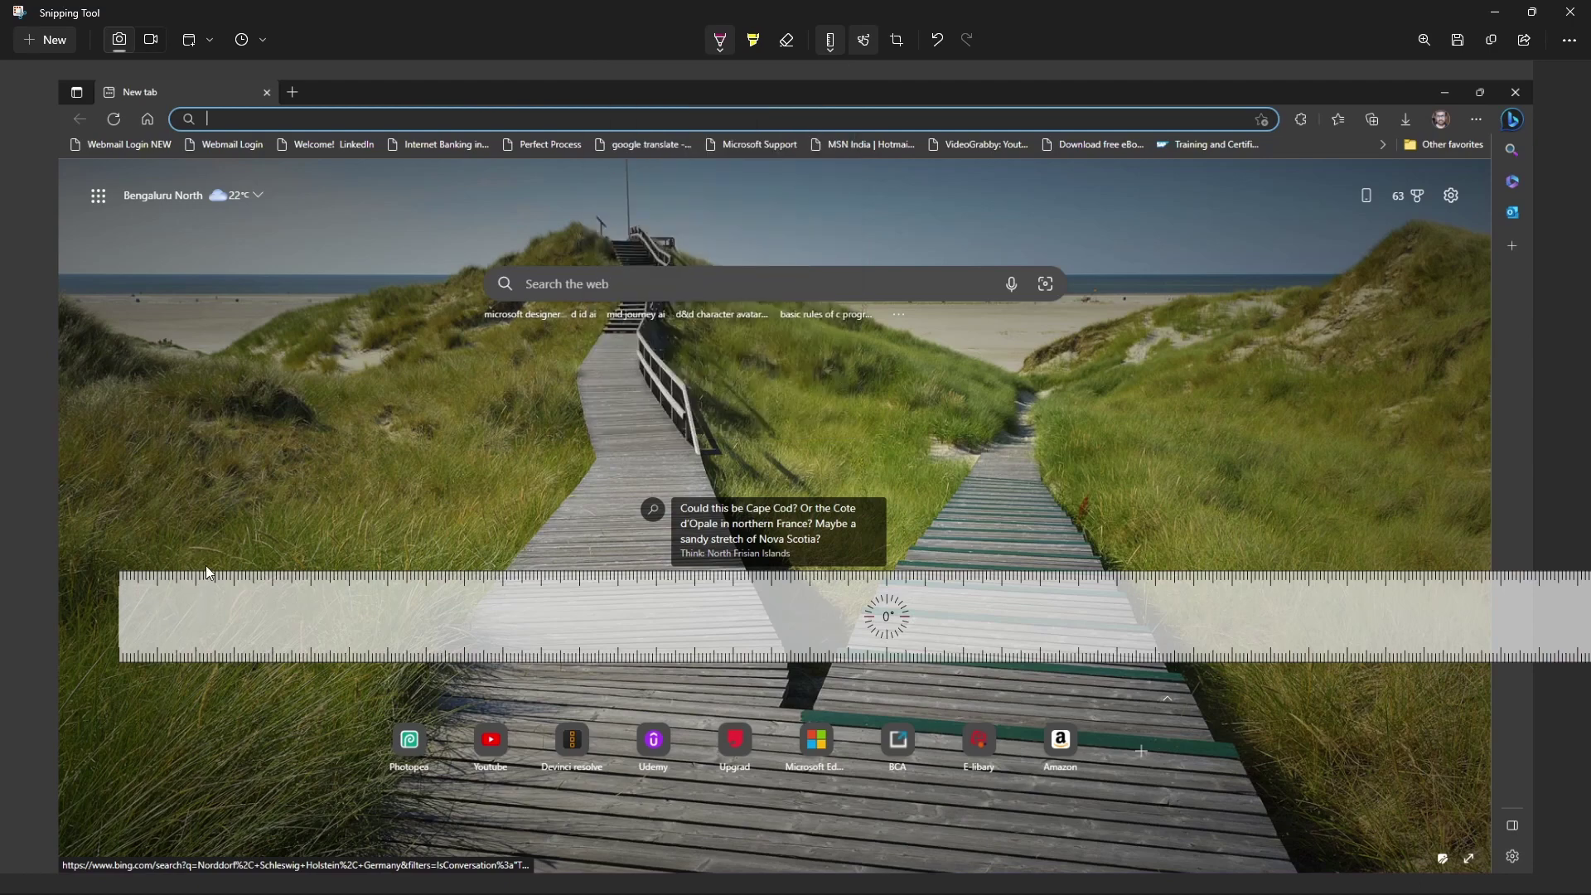
pyautogui.moveTo(296, 598); pyautogui.dragTo(852, 620)
# Continue the straight line along the ruler in light pink
pyautogui.click(717, 41)
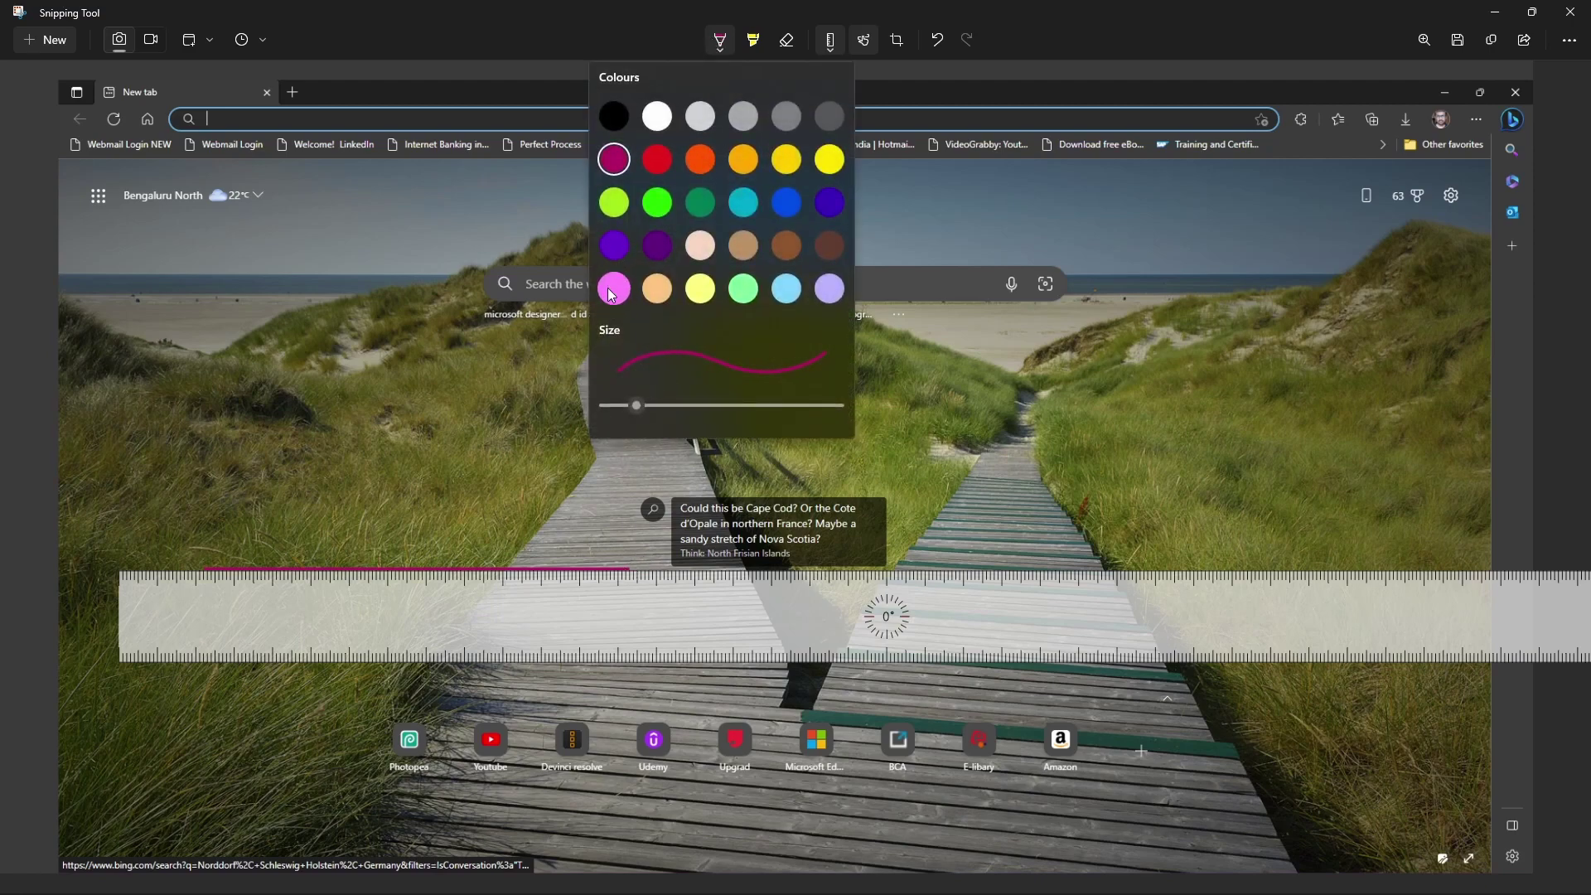
pyautogui.click(614, 284)
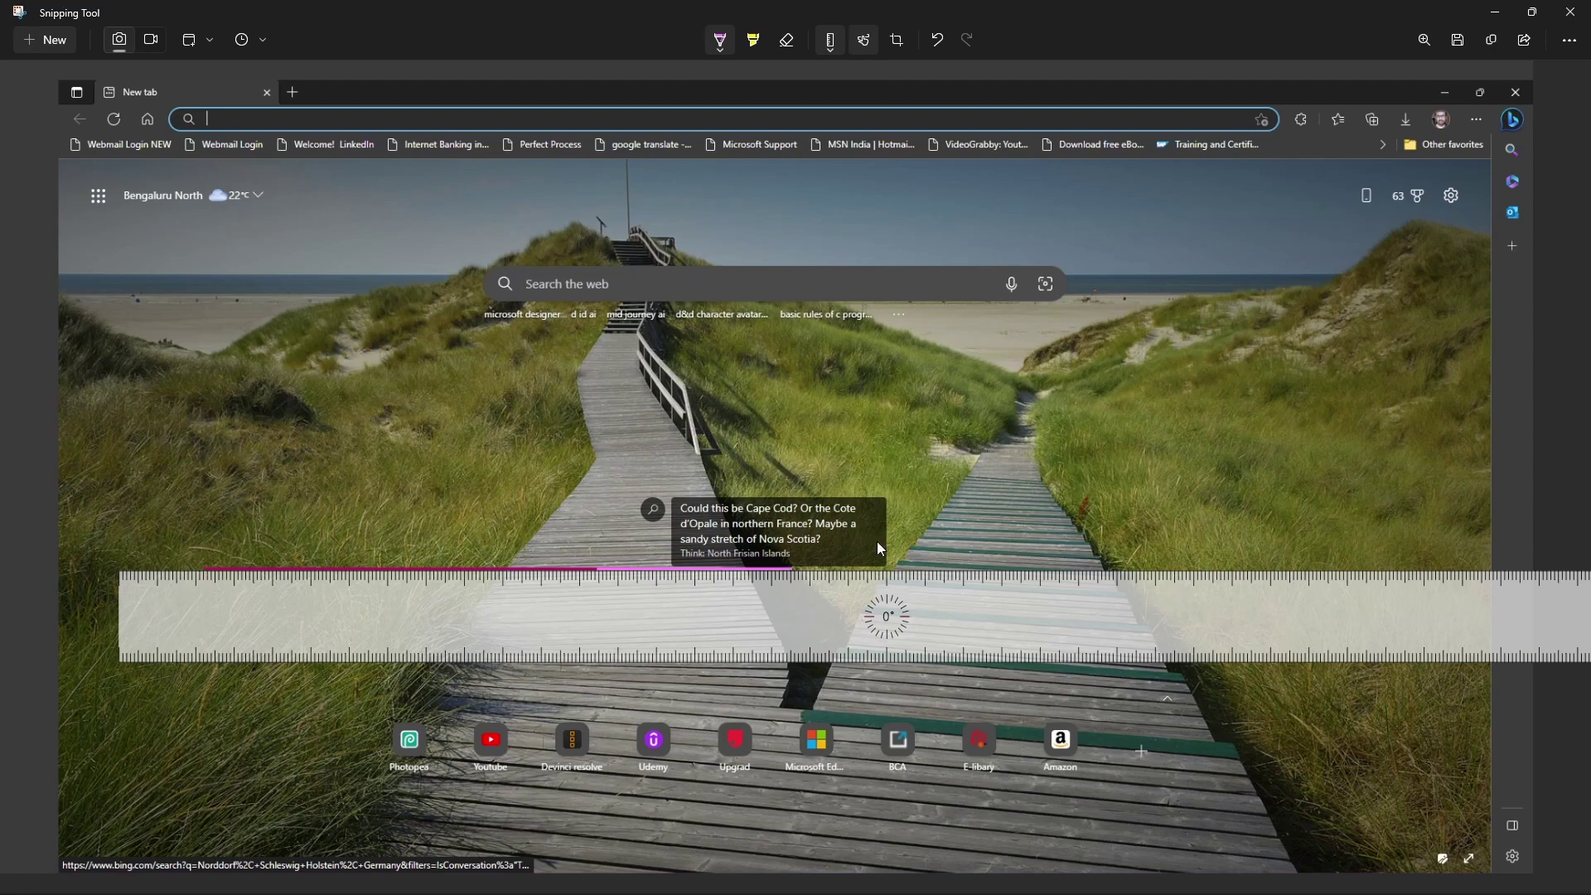
pyautogui.moveTo(819, 569)
pyautogui.mouseDown()
pyautogui.moveTo(898, 590)
pyautogui.moveTo(1429, 602)
pyautogui.mouseUp()
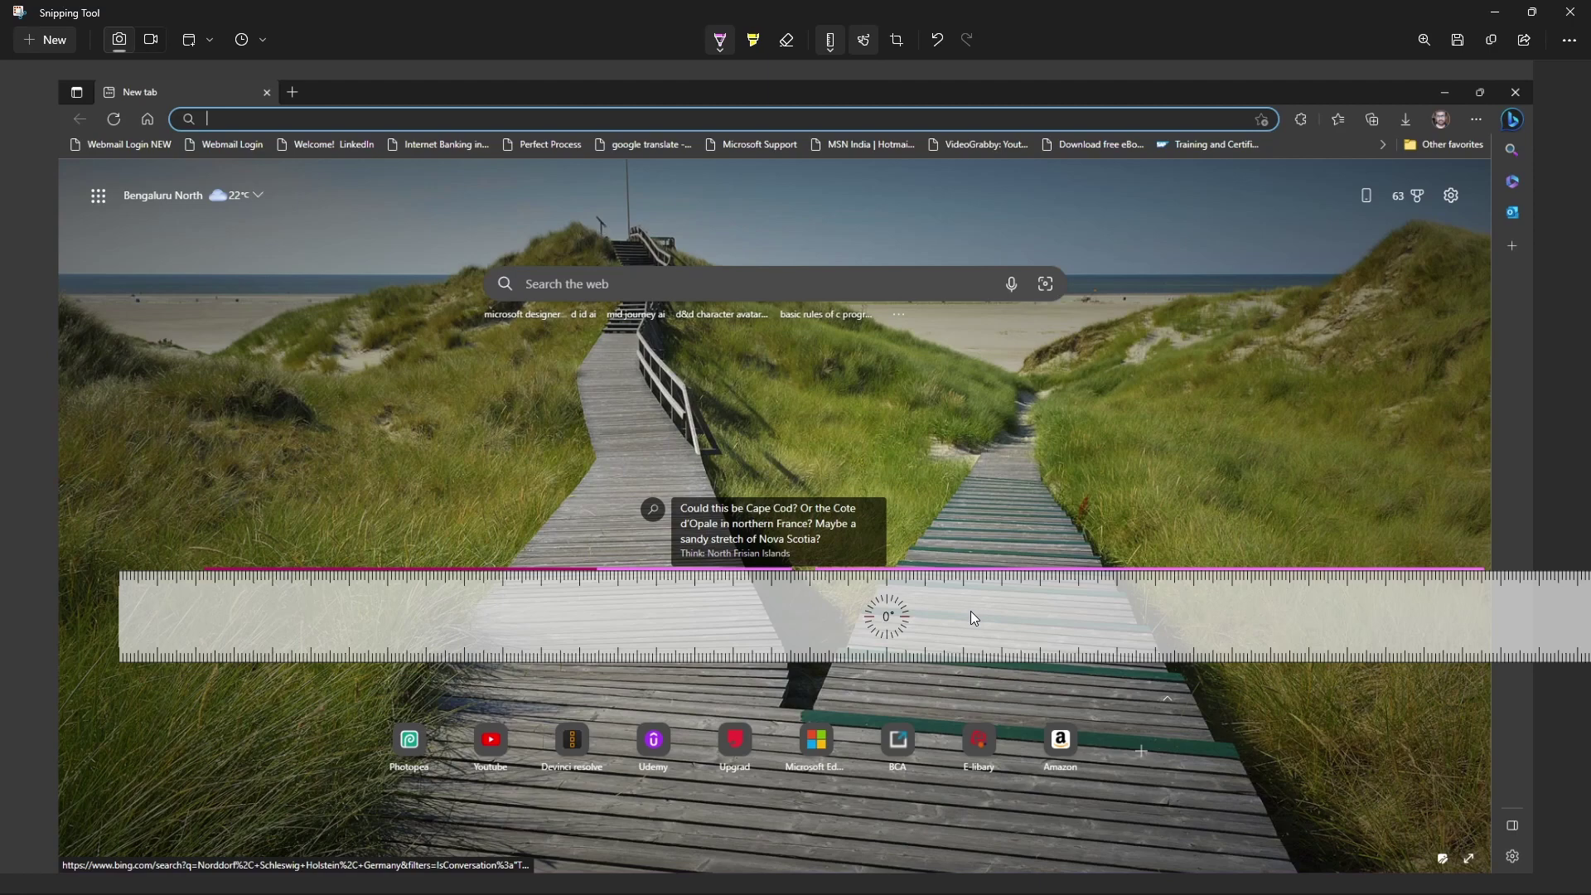
# Rotate the ruler to 90° and draw a vertical orange line down its left edge
pyautogui.scroll(11, 972, 617)
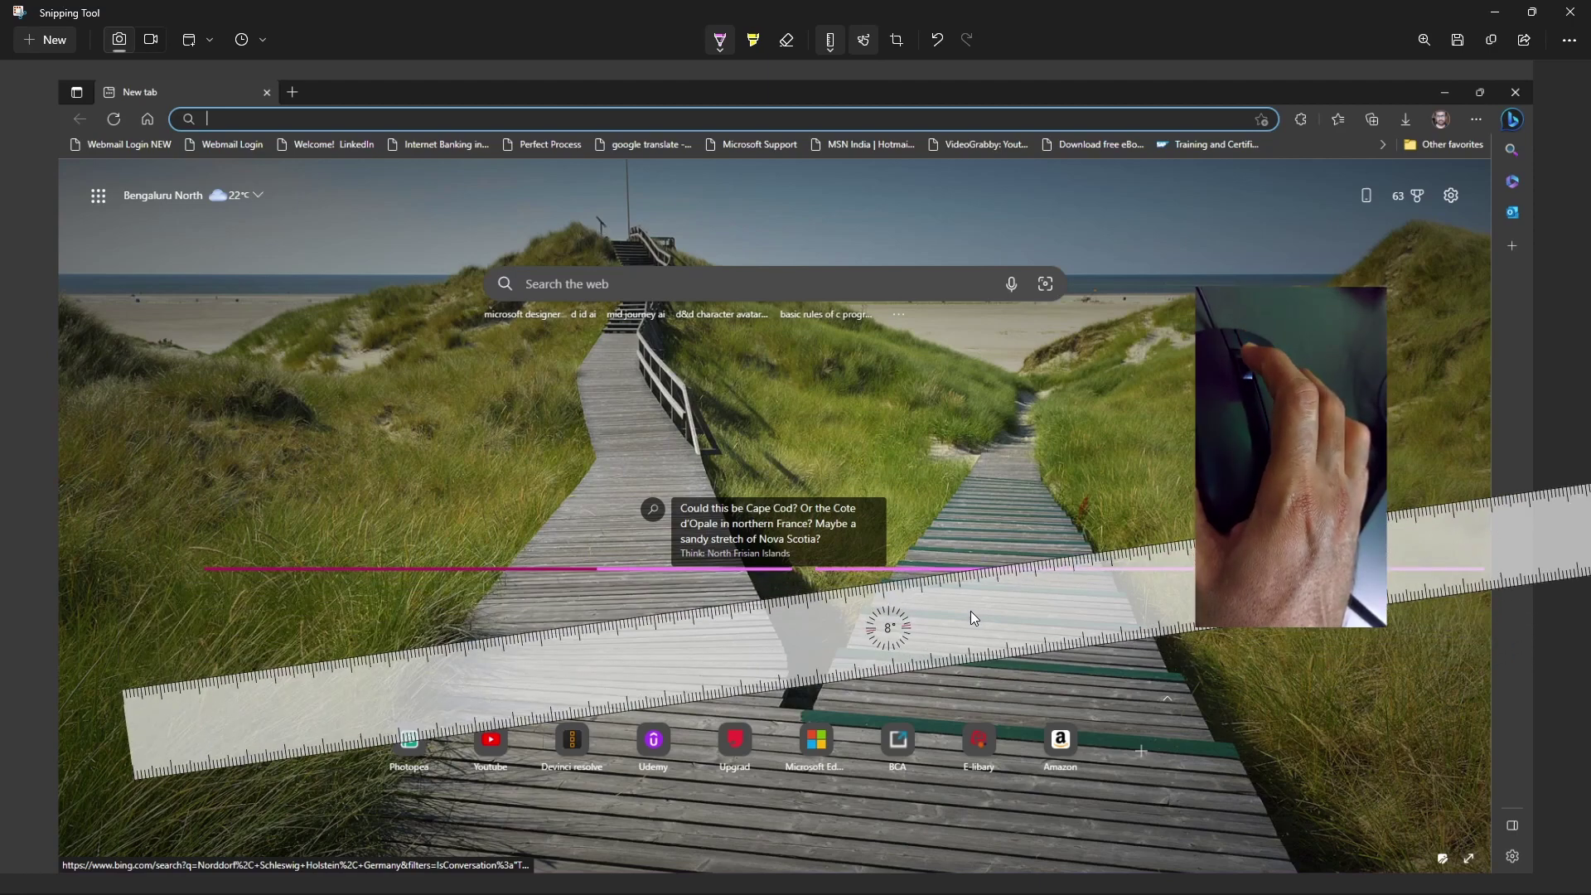
pyautogui.scroll(3, 971, 618)
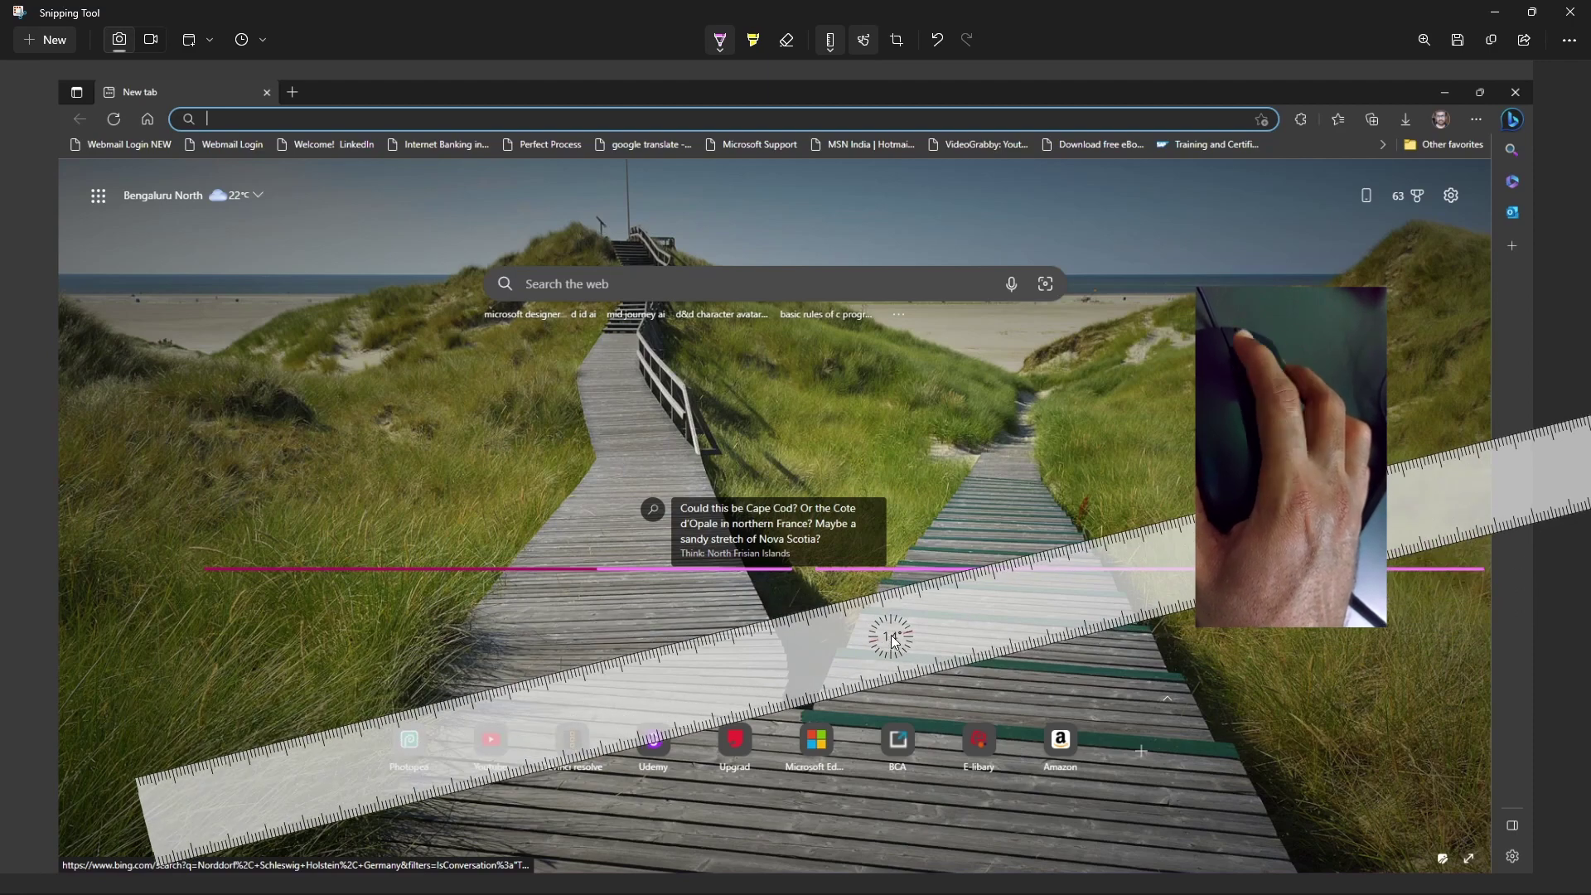
pyautogui.scroll(12, 1041, 600)
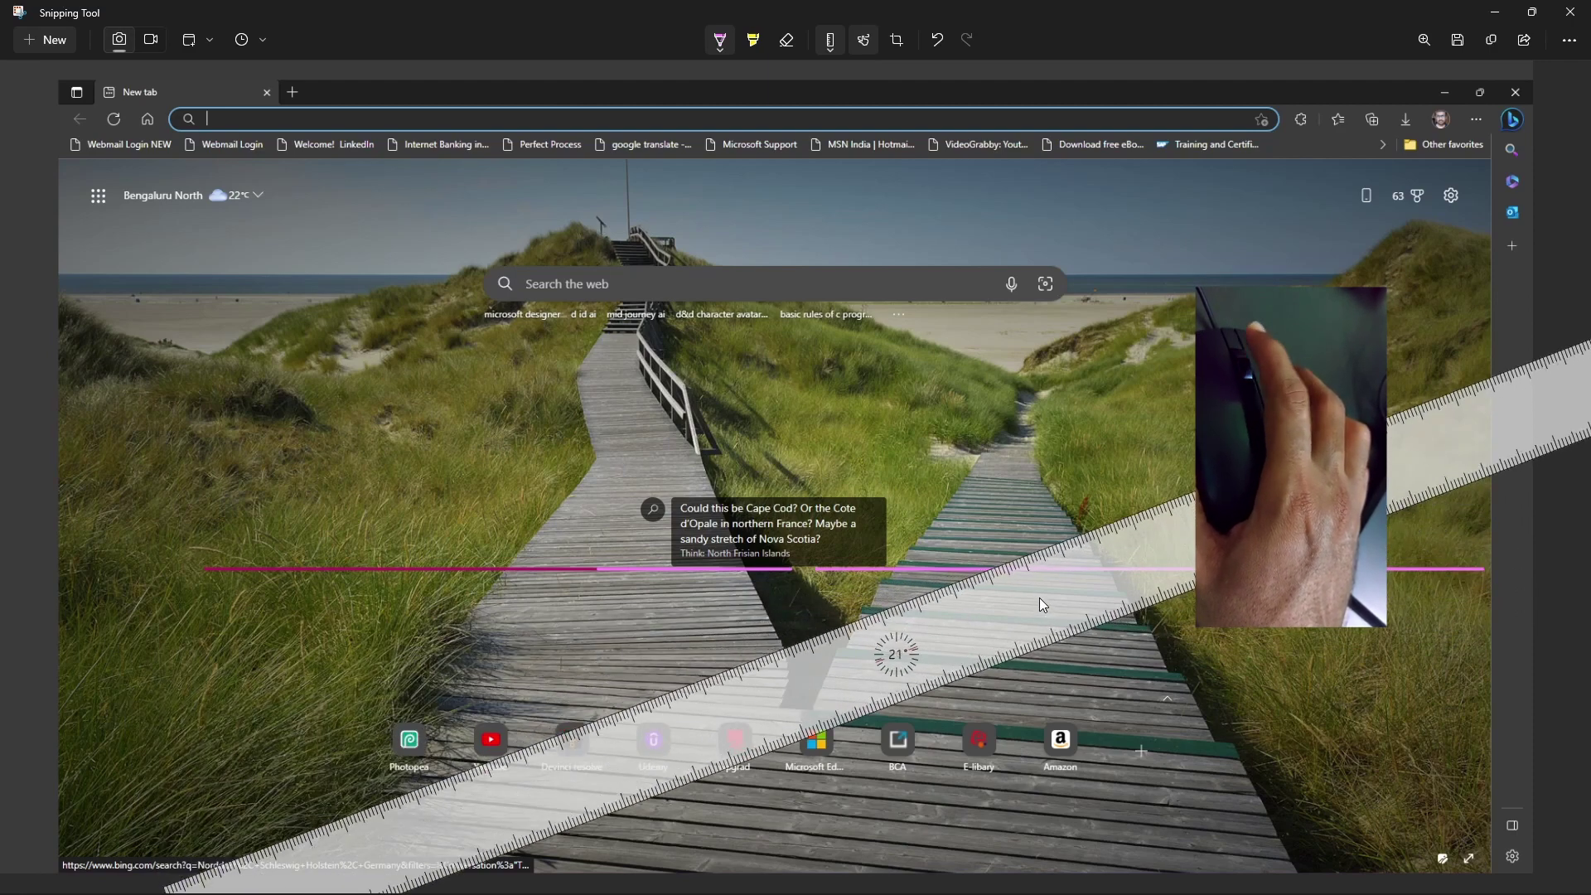
pyautogui.scroll(20, 1042, 602)
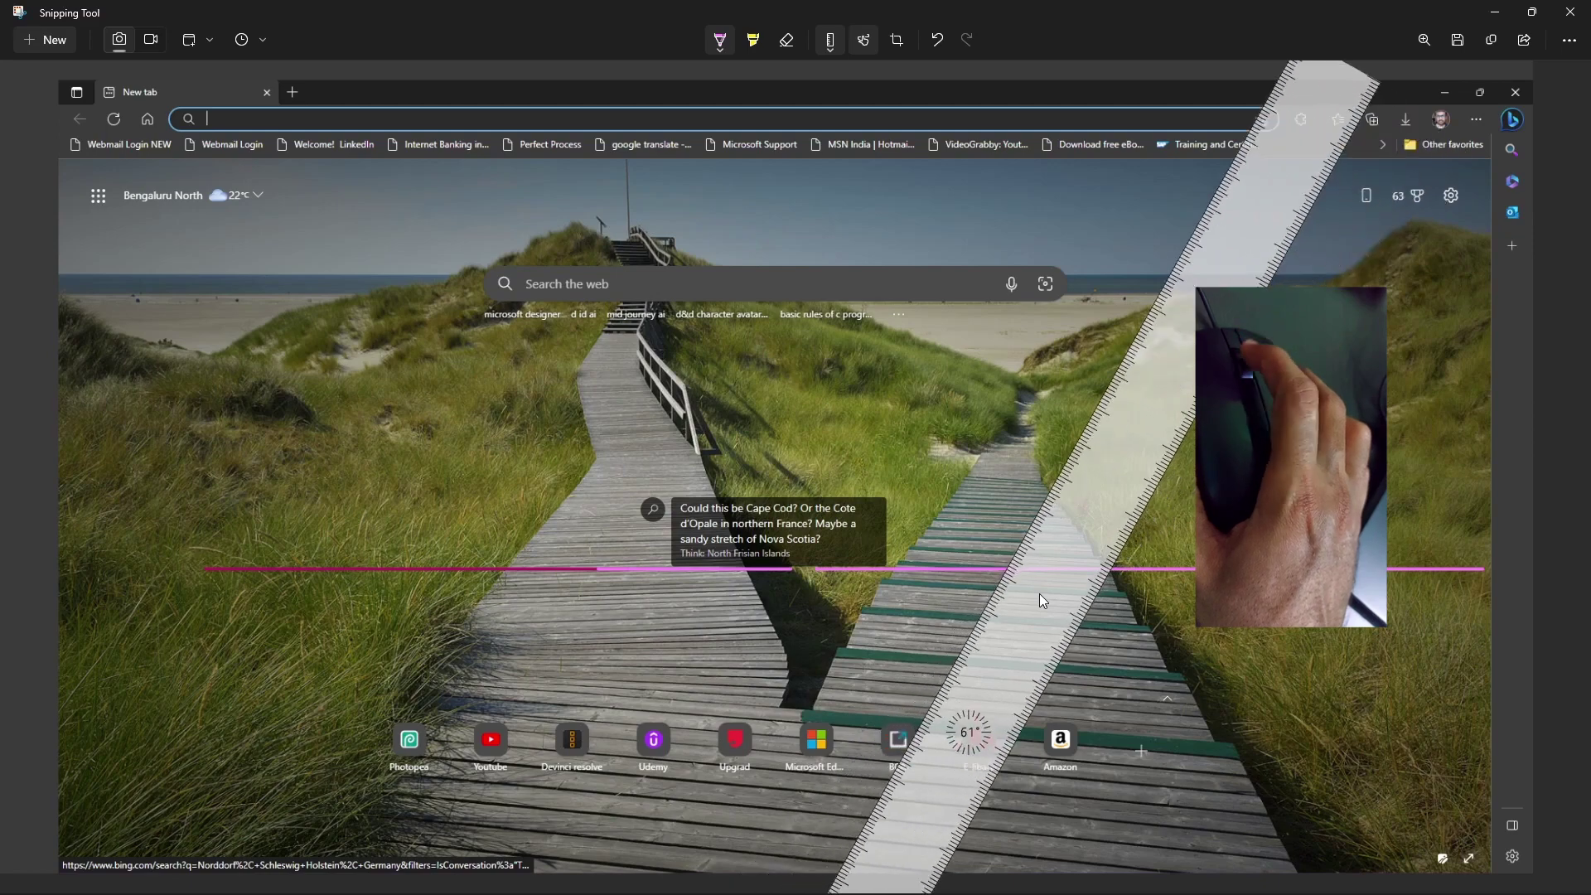
pyautogui.scroll(17, 1041, 596)
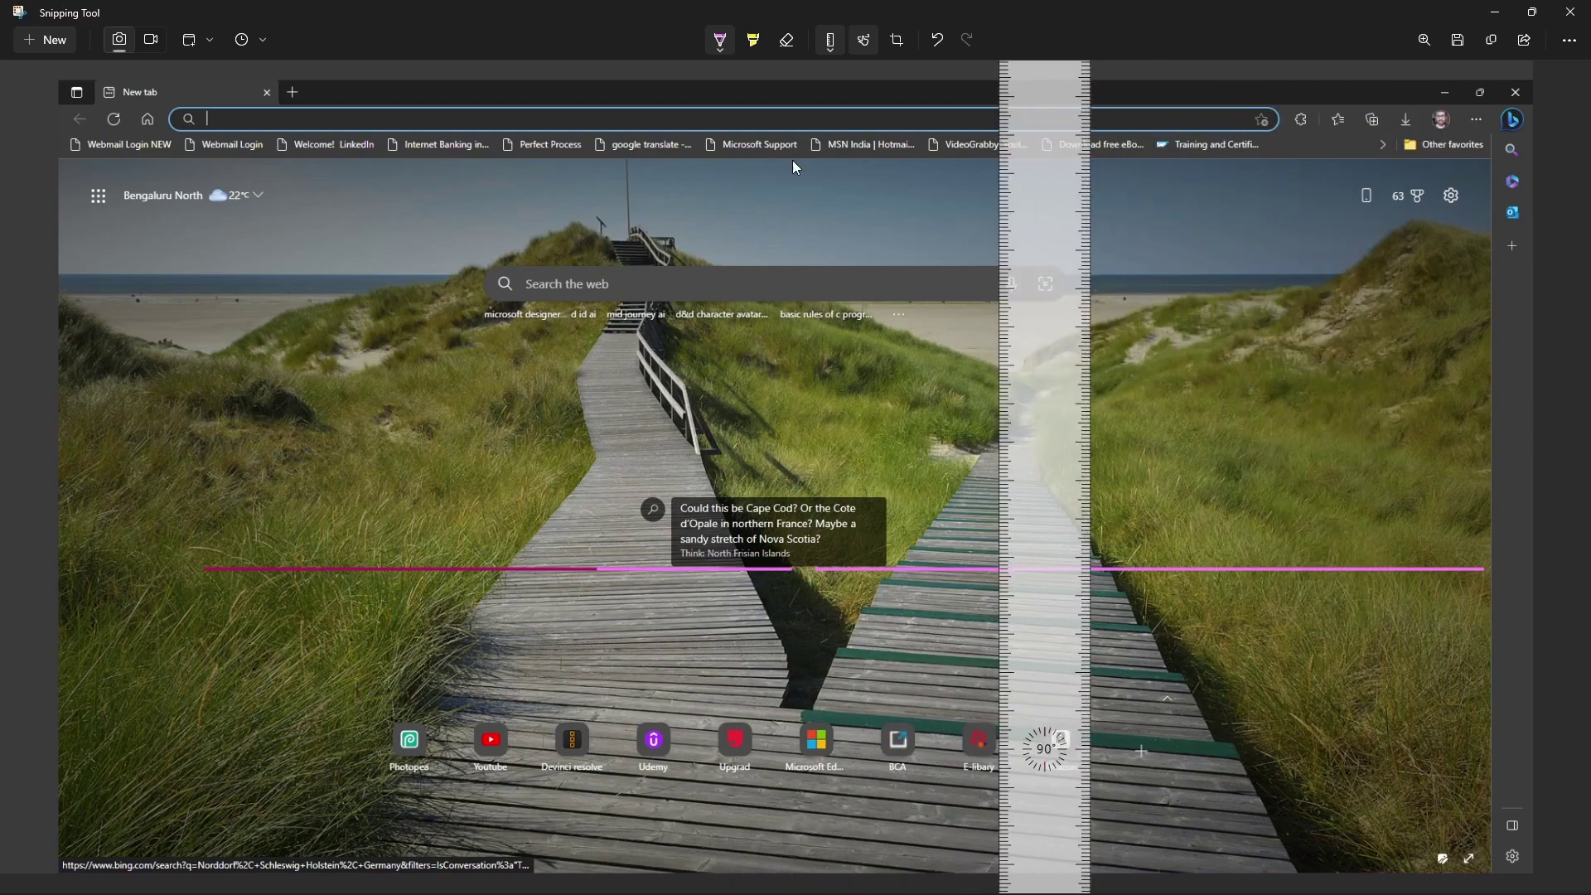
pyautogui.click(719, 39)
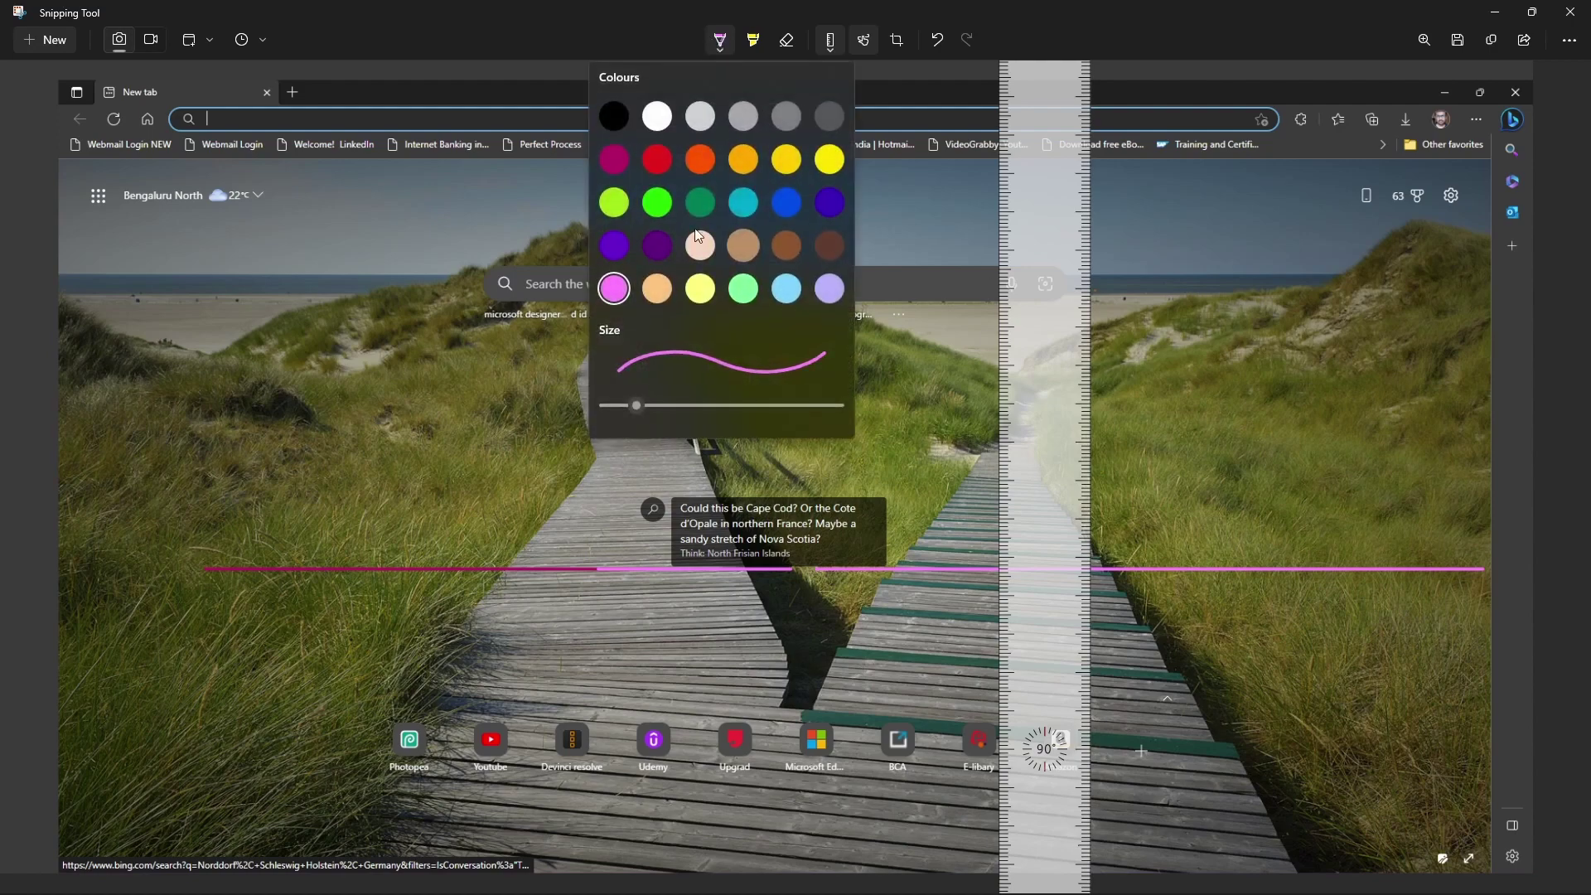
pyautogui.click(700, 159)
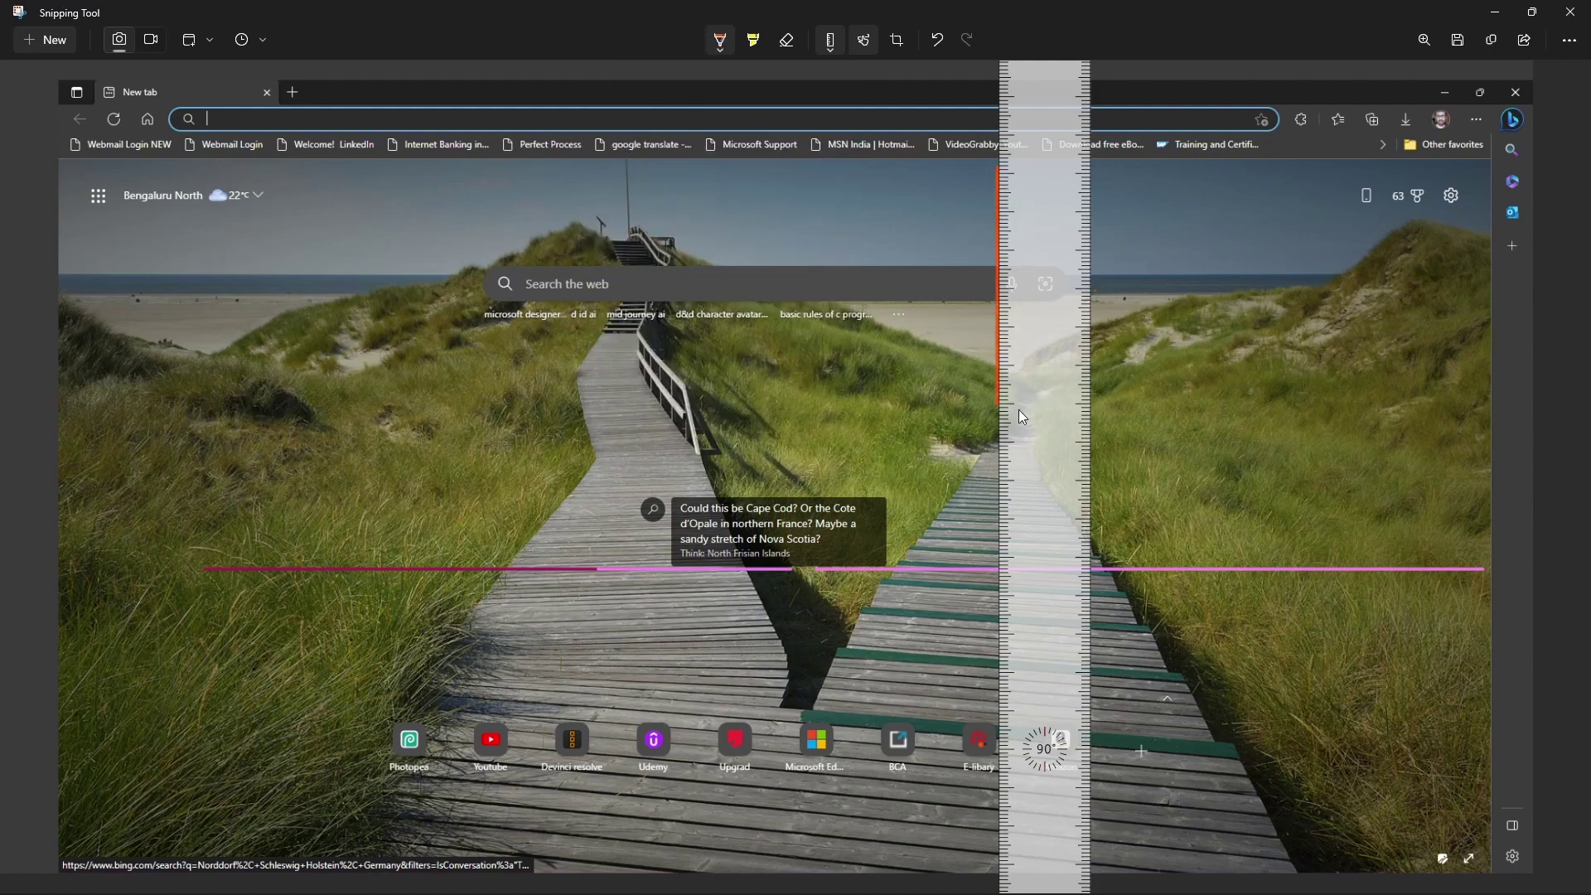
pyautogui.moveTo(1018, 411); pyautogui.dragTo(1041, 671)
# Replace the ruler with a protractor guide and resize it over the boardwalk fork
pyautogui.click(829, 51)
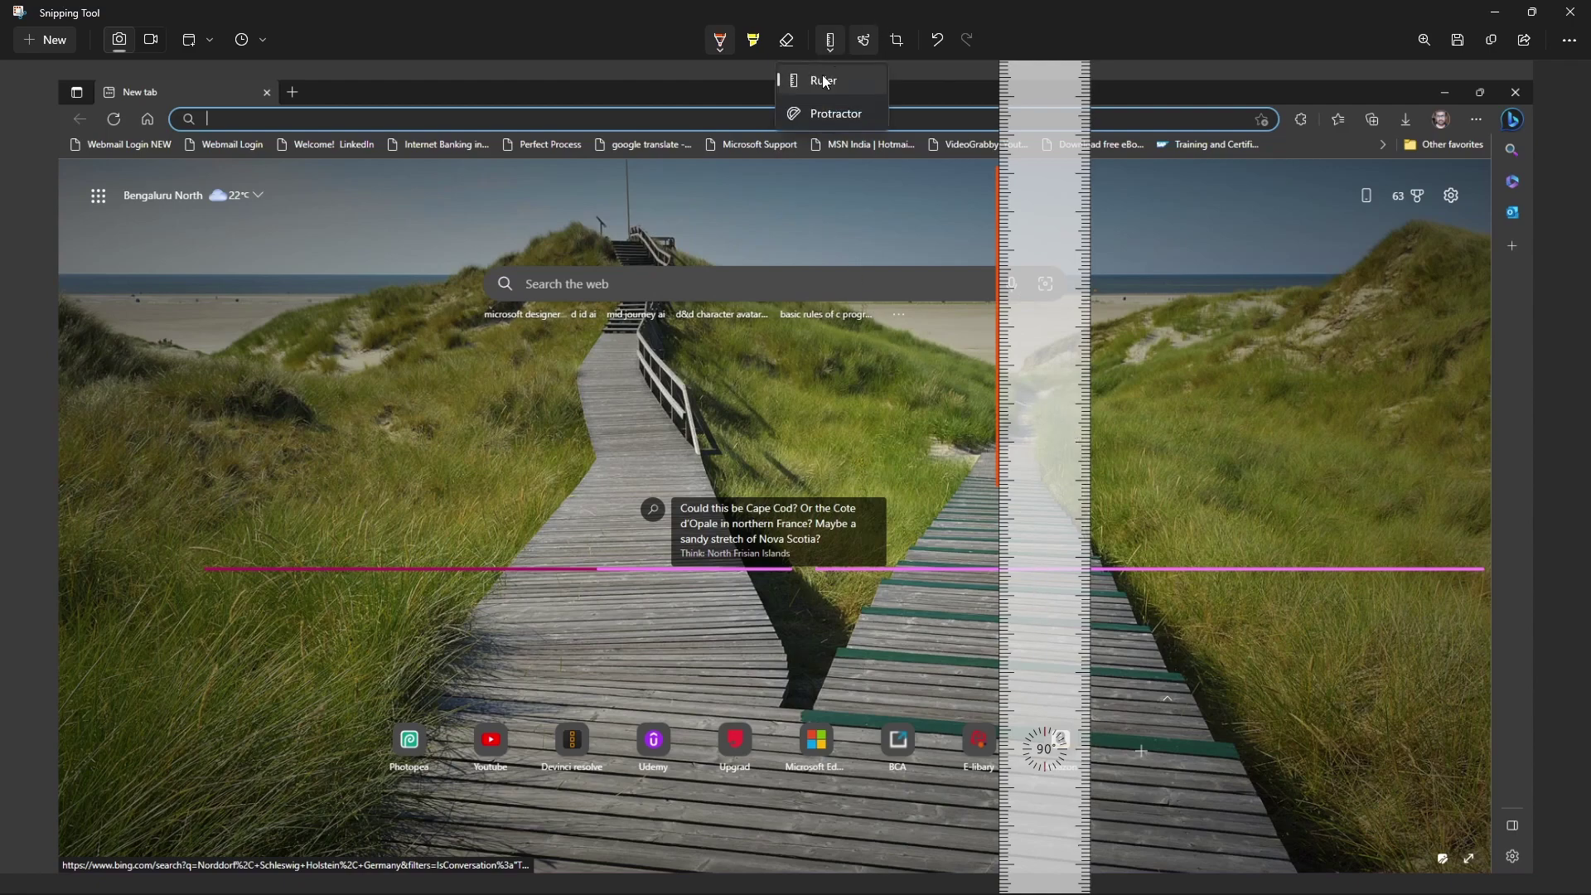
pyautogui.click(844, 116)
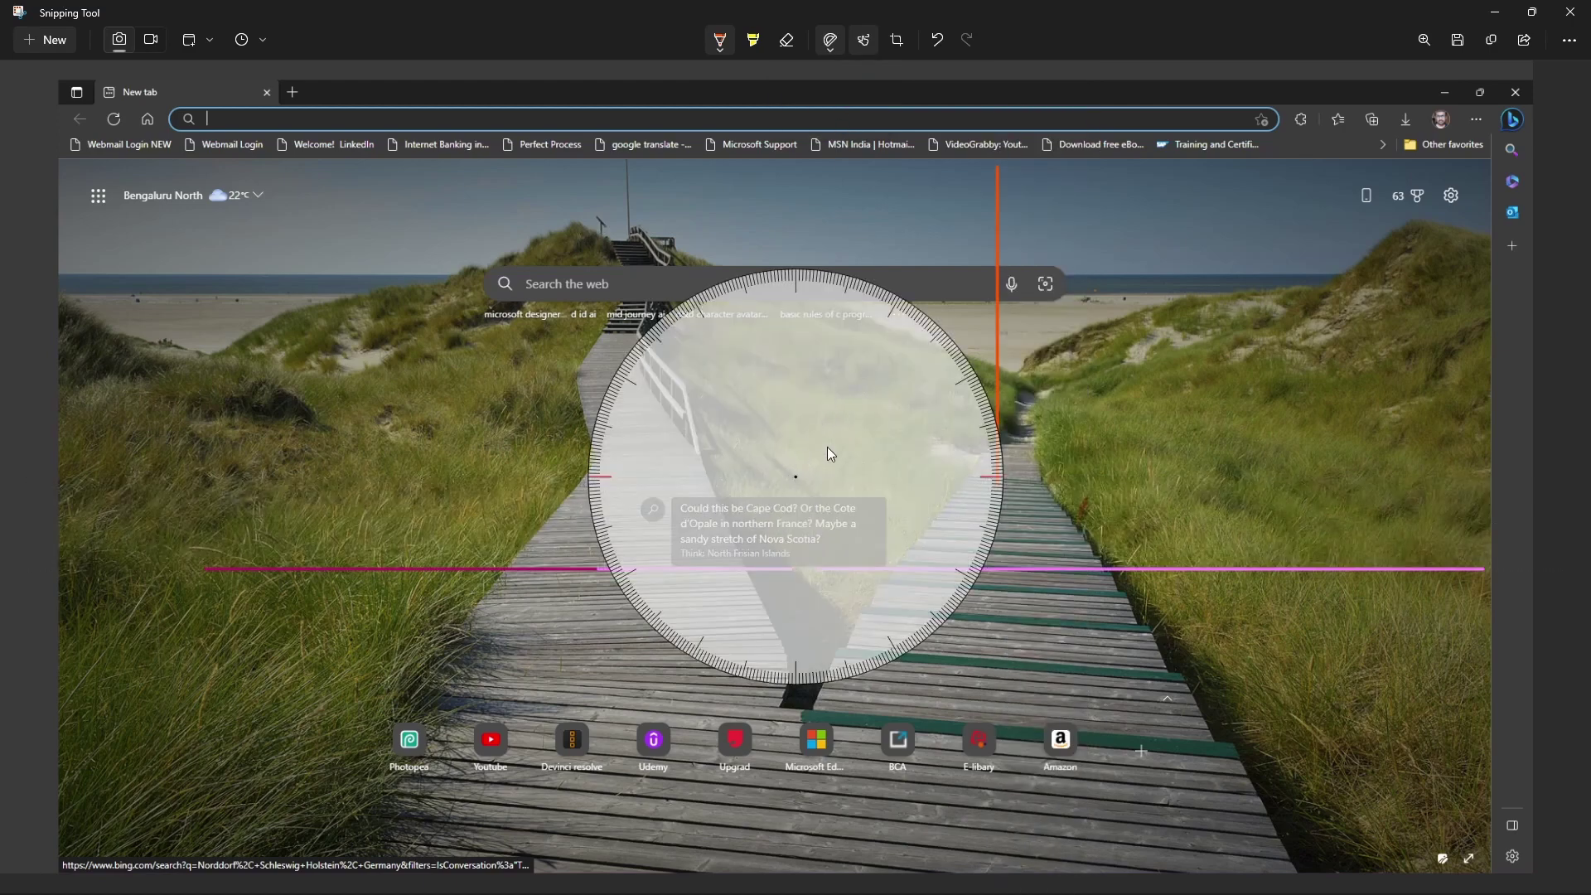
pyautogui.scroll(4, 828, 448)
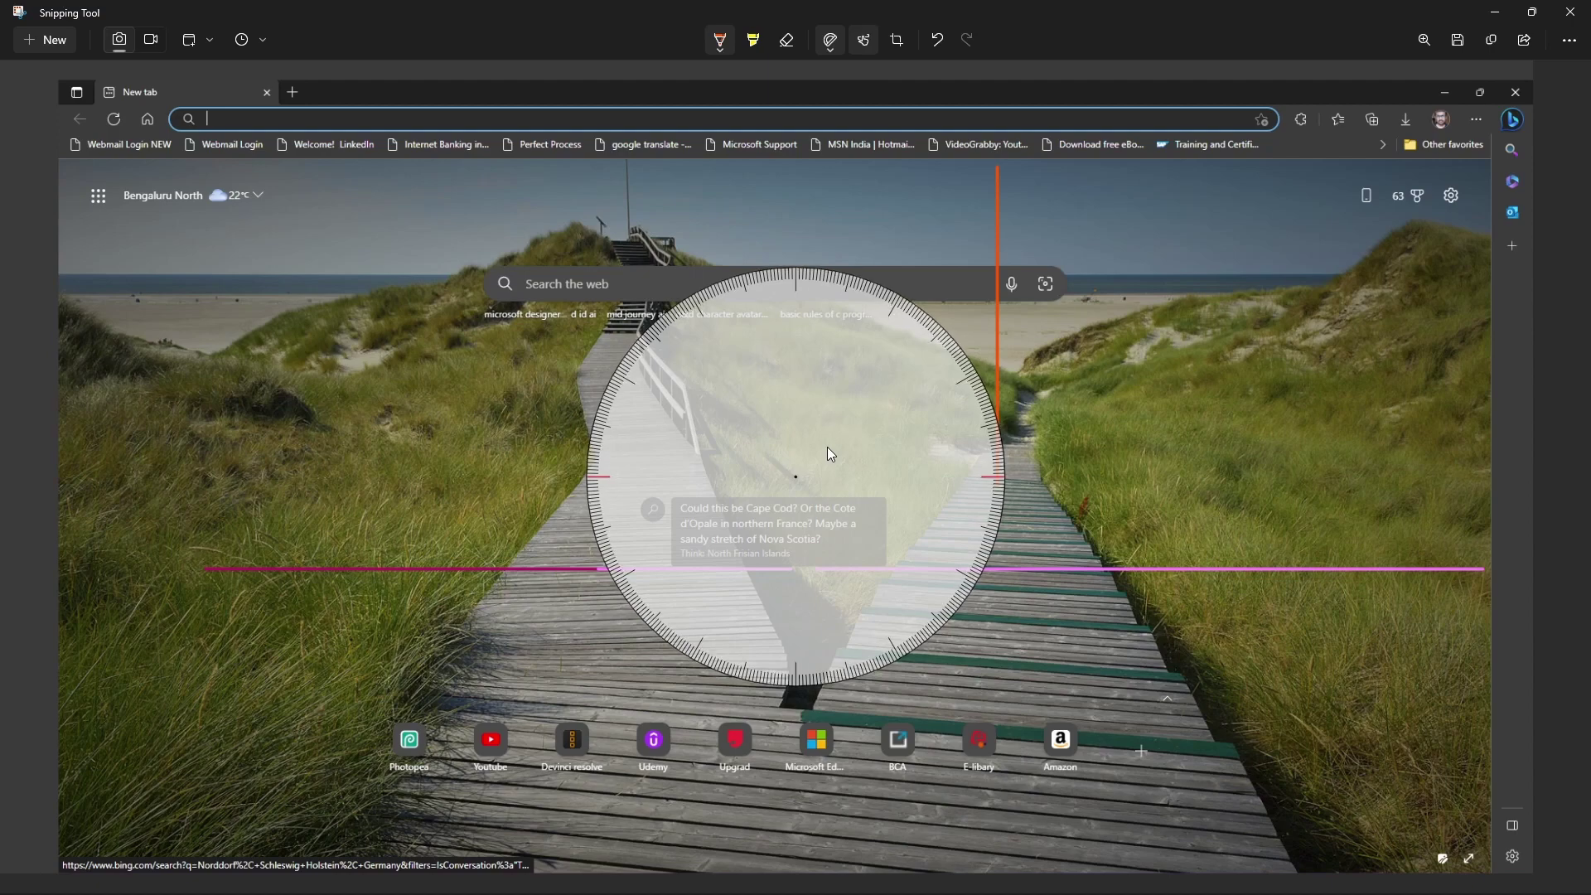
pyautogui.scroll(4, 827, 447)
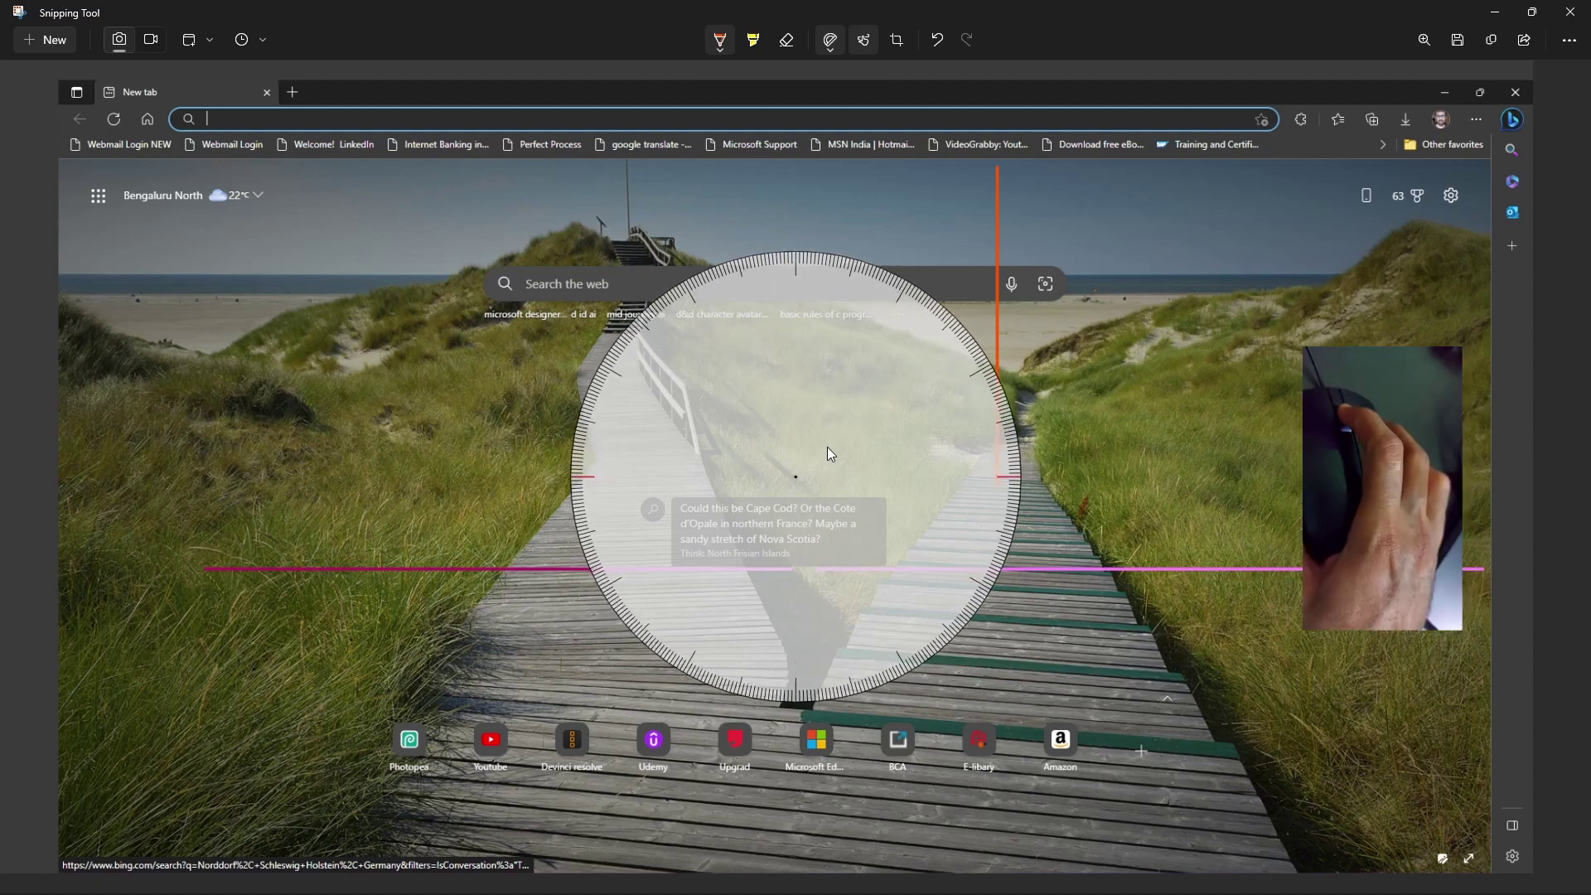
pyautogui.scroll(1, 828, 448)
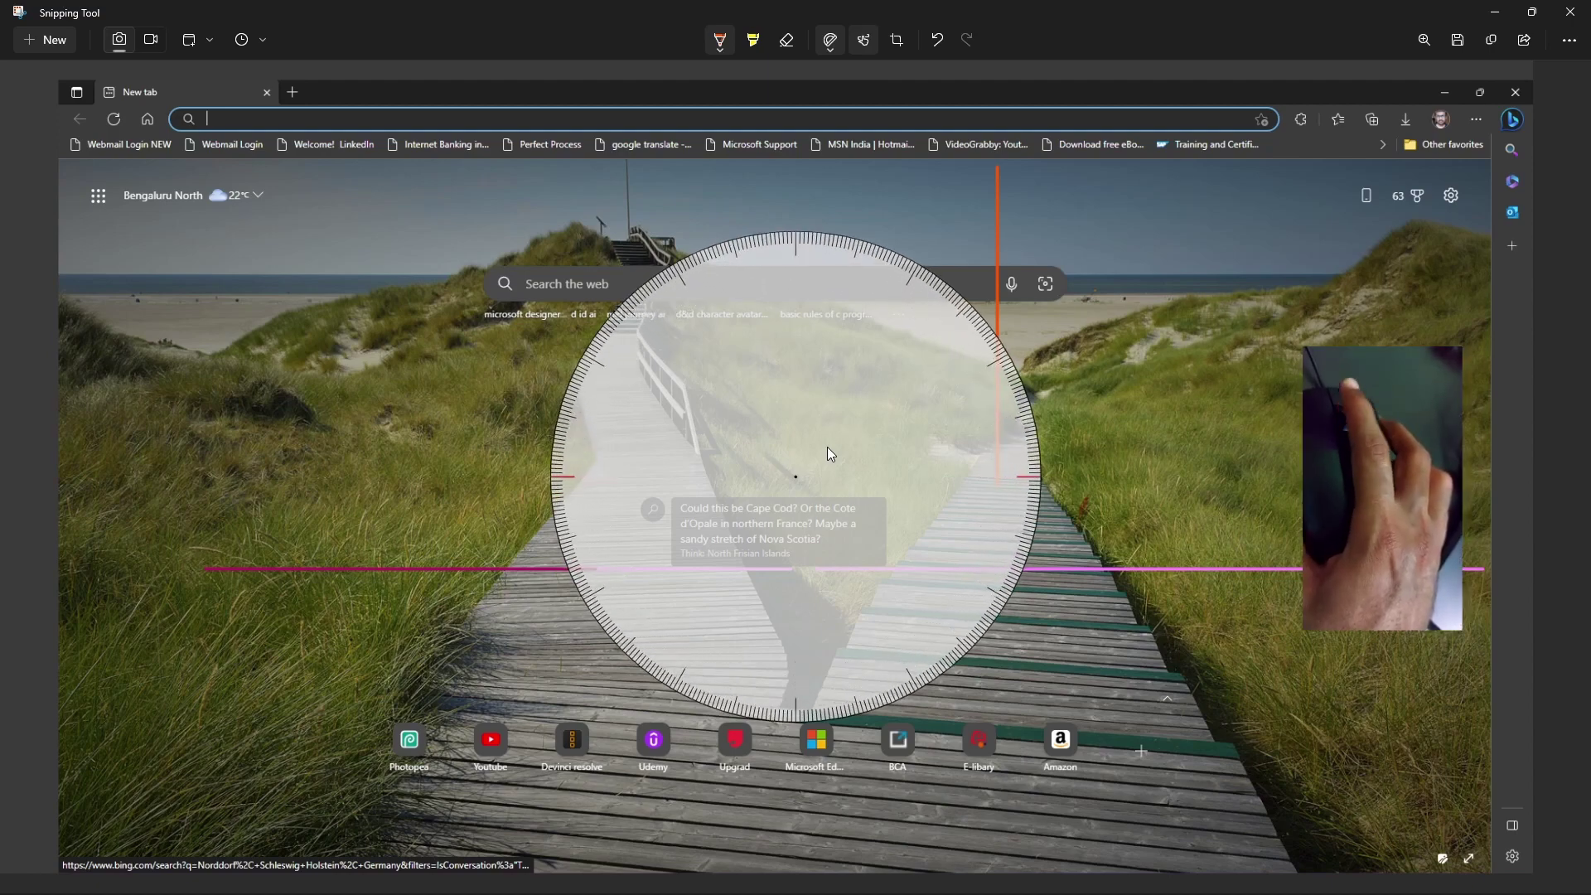
pyautogui.scroll(-3, 827, 448)
pyautogui.scroll(-2, 828, 447)
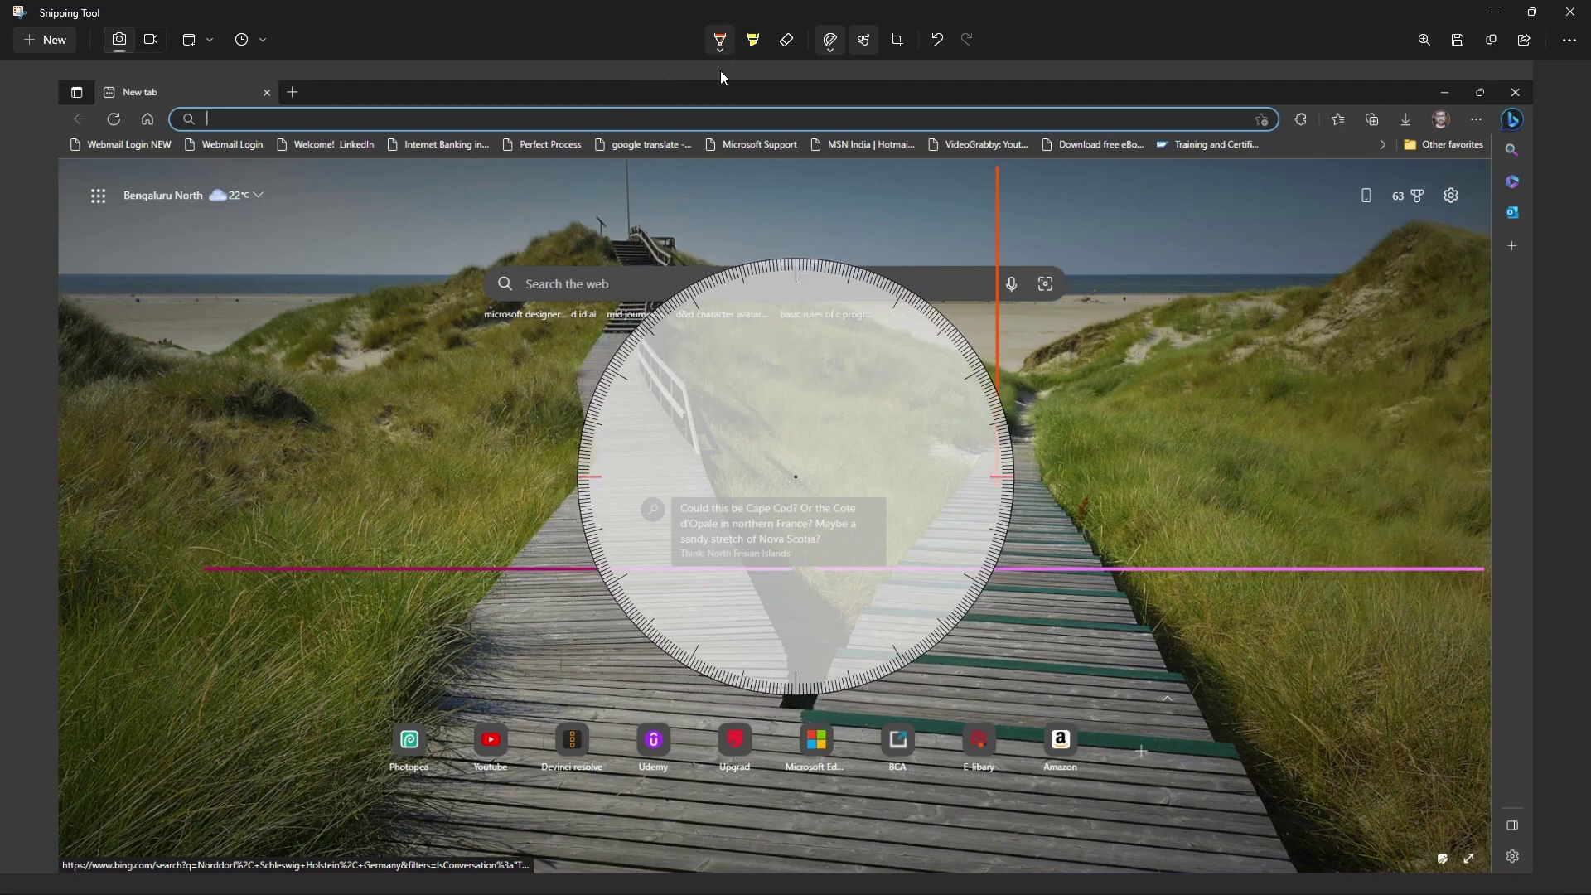
# Trace a green pen circle around the protractor's full rim
pyautogui.click(720, 50)
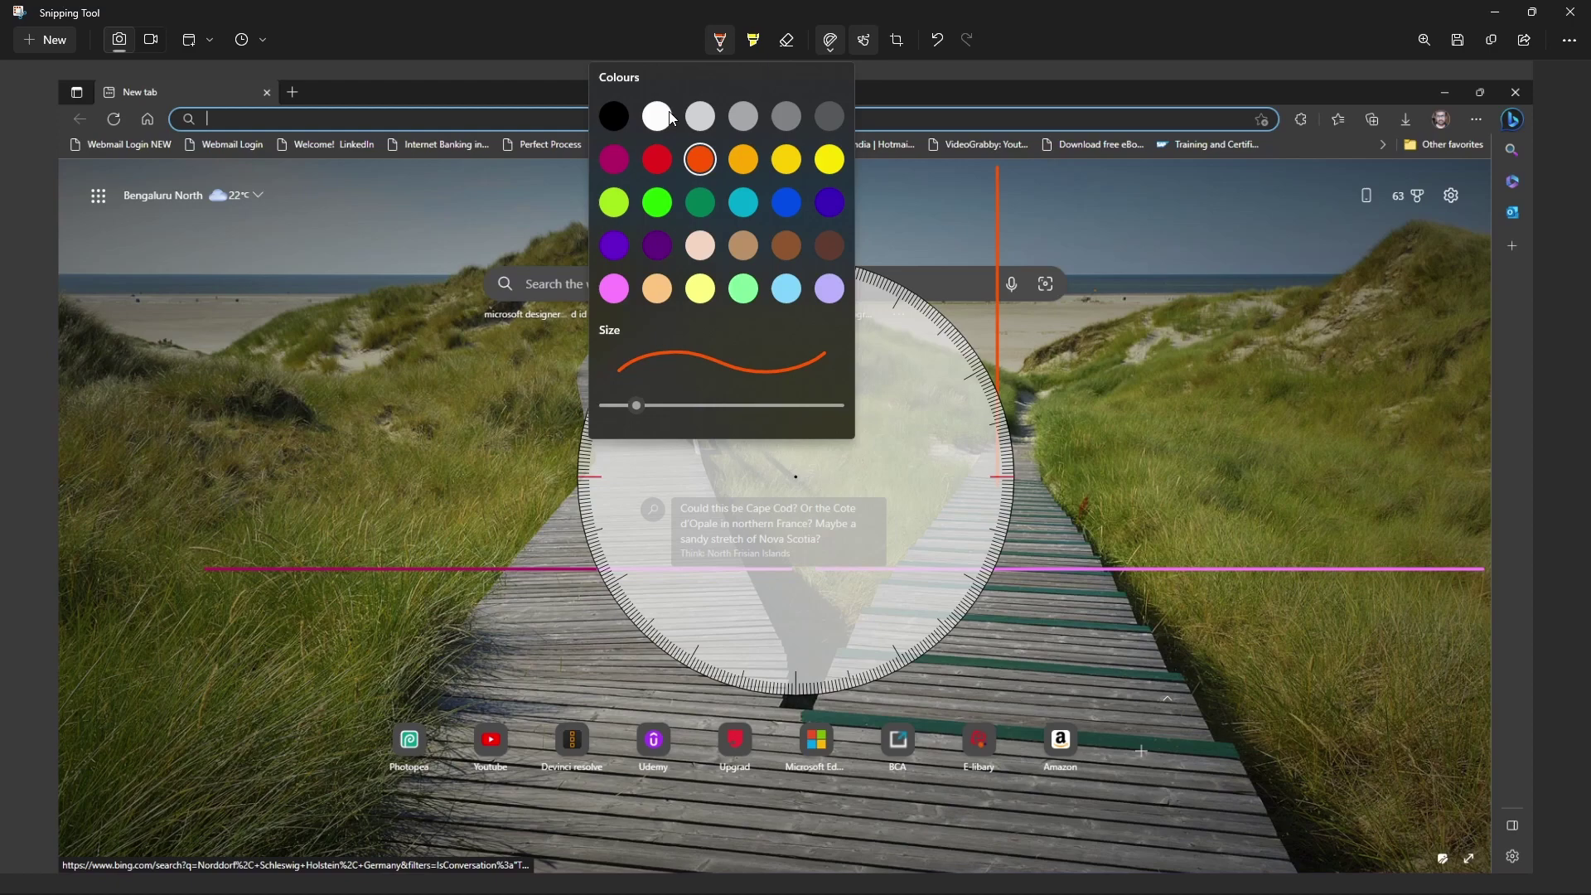
pyautogui.click(657, 209)
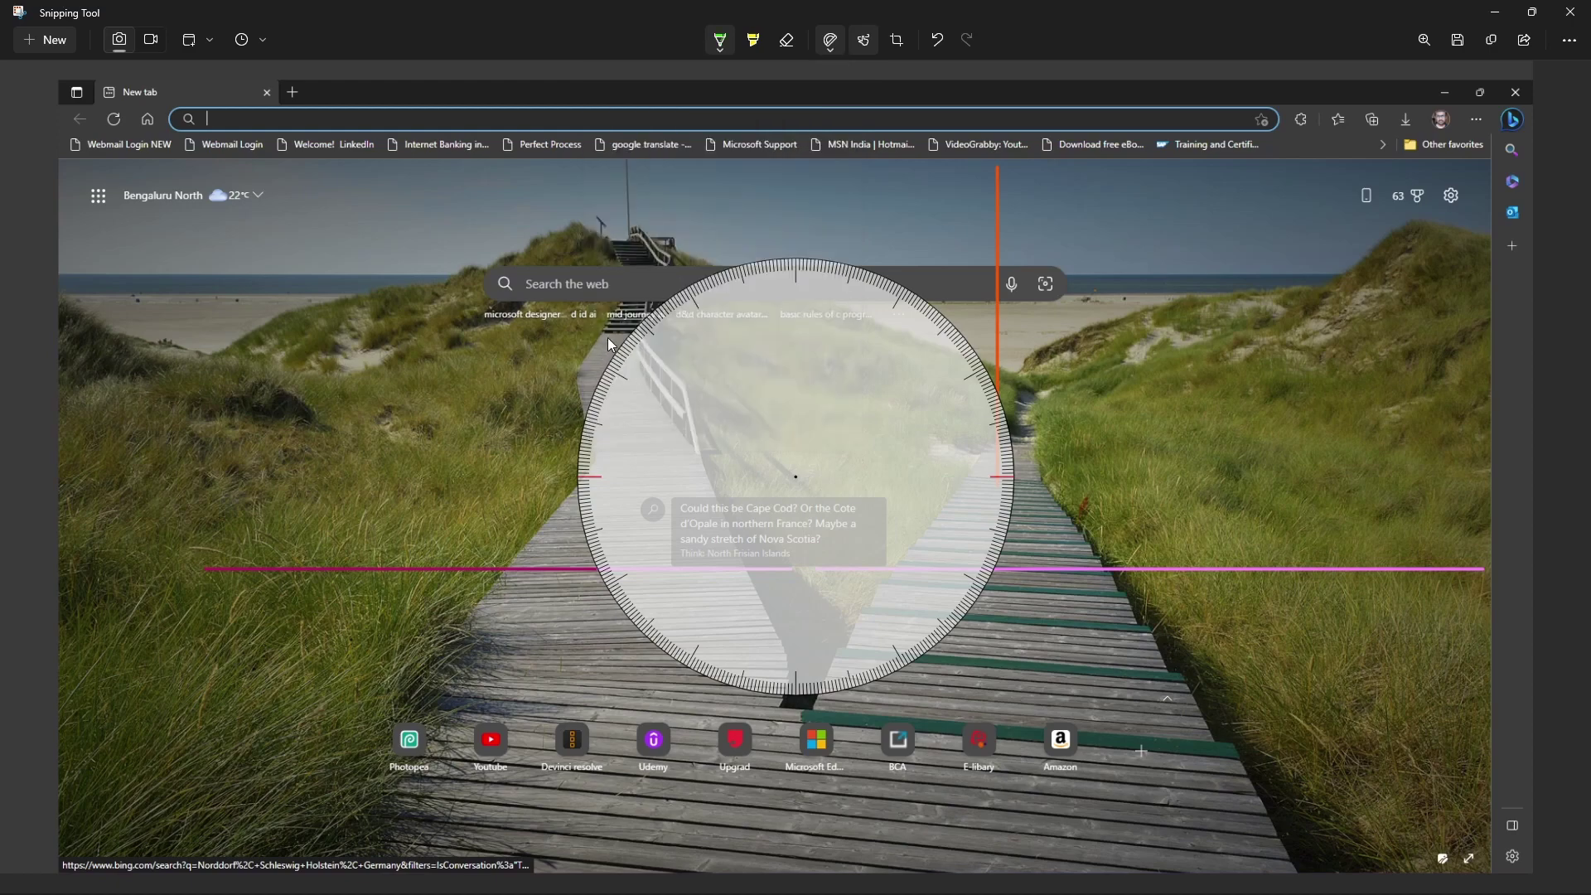
pyautogui.moveTo(615, 344)
pyautogui.mouseDown()
pyautogui.moveTo(642, 323)
pyautogui.moveTo(818, 292)
pyautogui.moveTo(943, 356)
pyautogui.moveTo(984, 520)
pyautogui.moveTo(956, 585)
pyautogui.moveTo(915, 622)
pyautogui.moveTo(784, 653)
pyautogui.moveTo(586, 399)
pyautogui.moveTo(617, 347)
pyautogui.mouseUp()
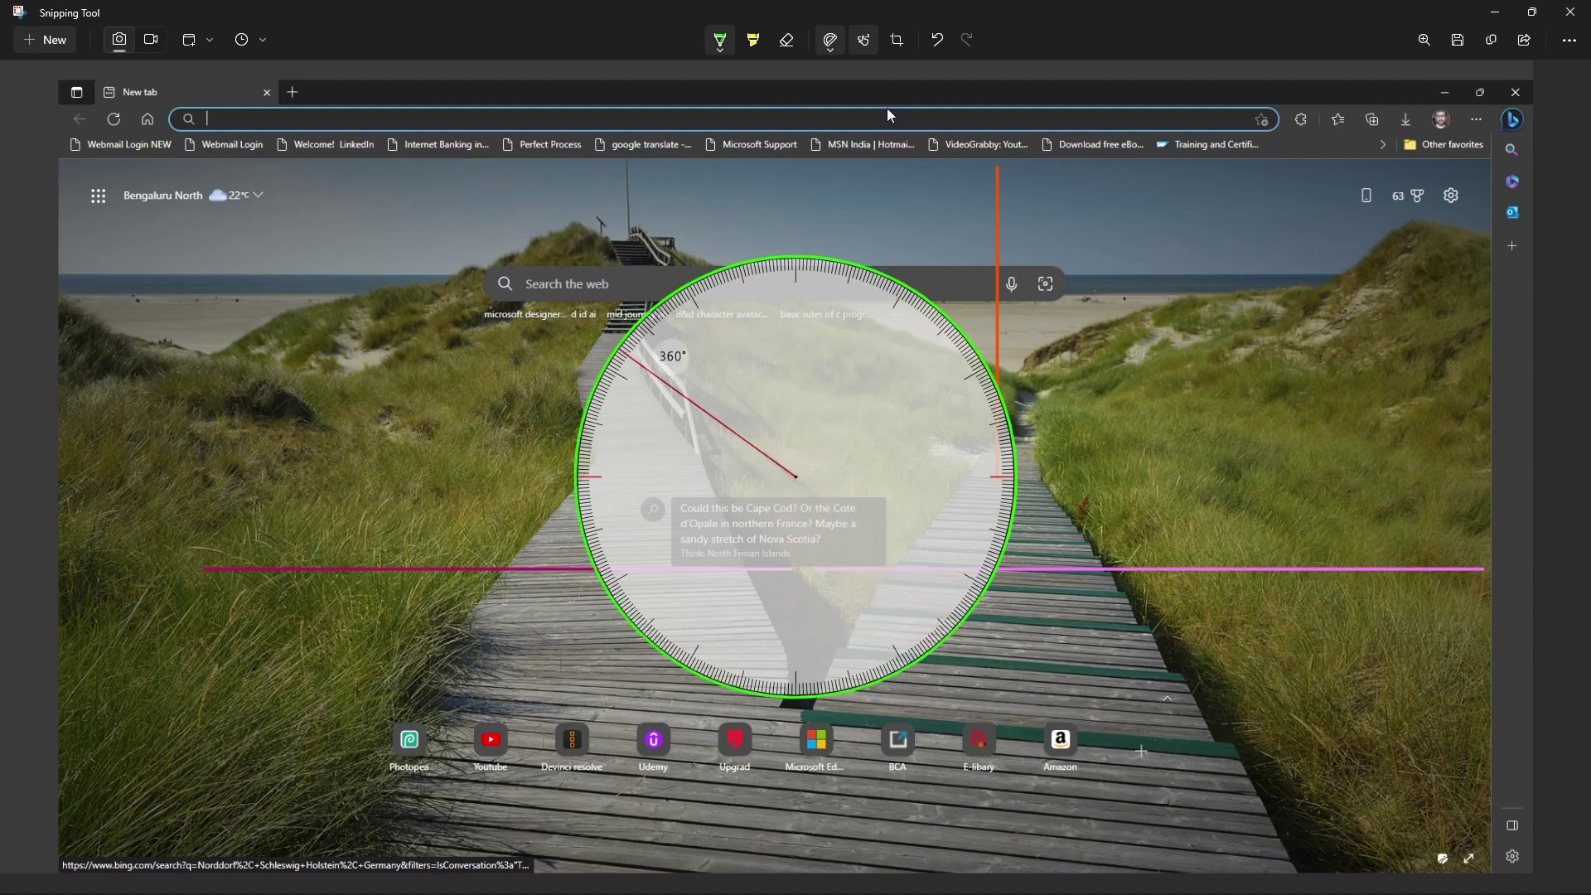
pyautogui.click(830, 50)
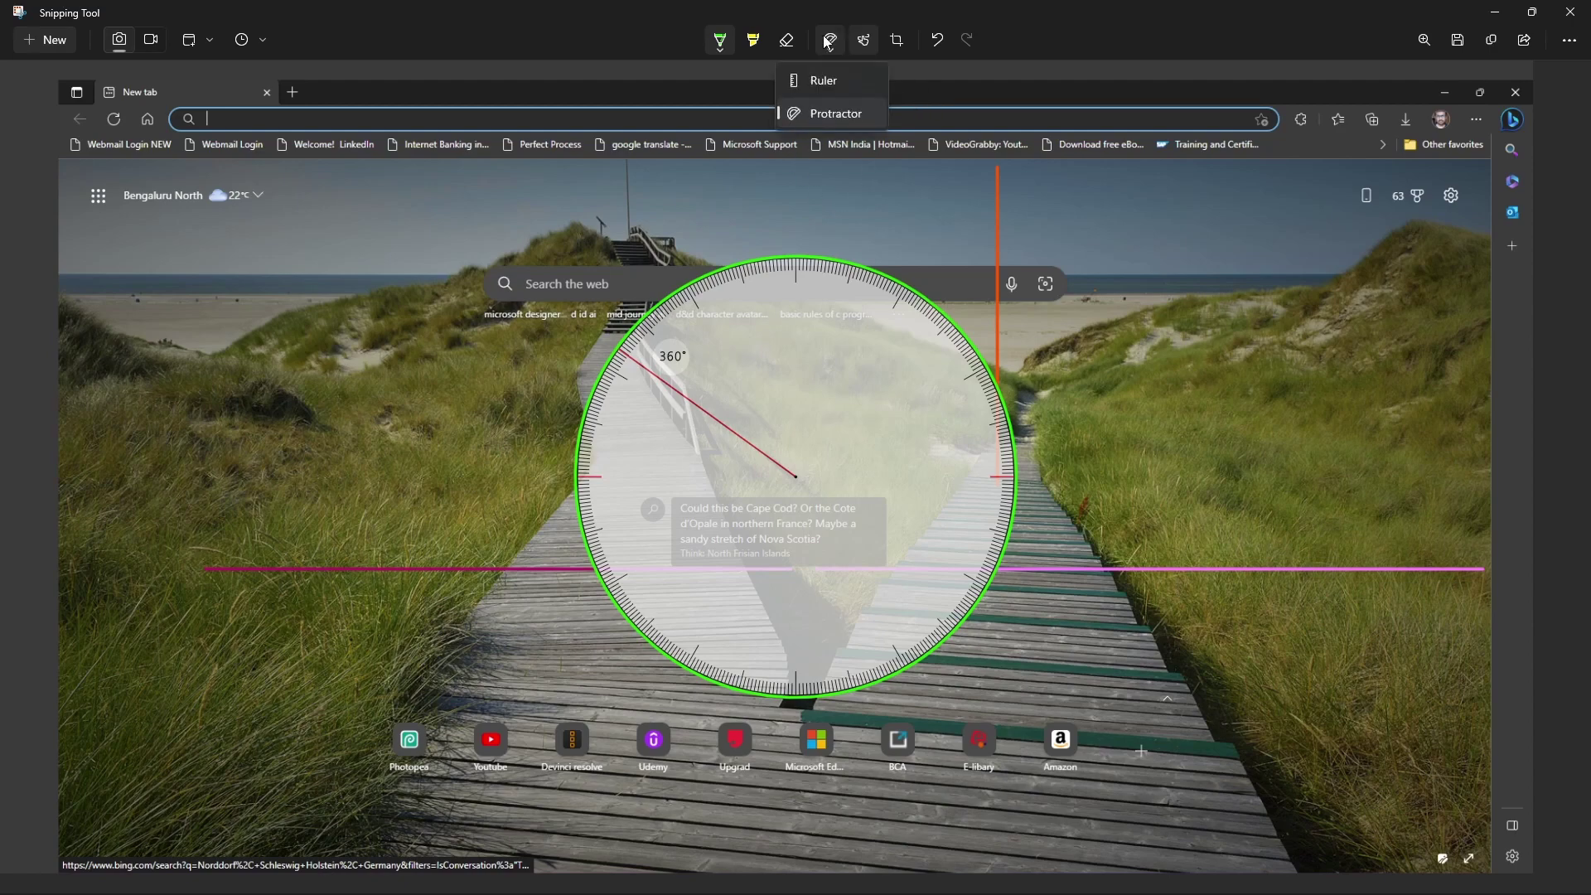
# Hide the protractor and crop the snip's top down to just above the search box
pyautogui.click(829, 116)
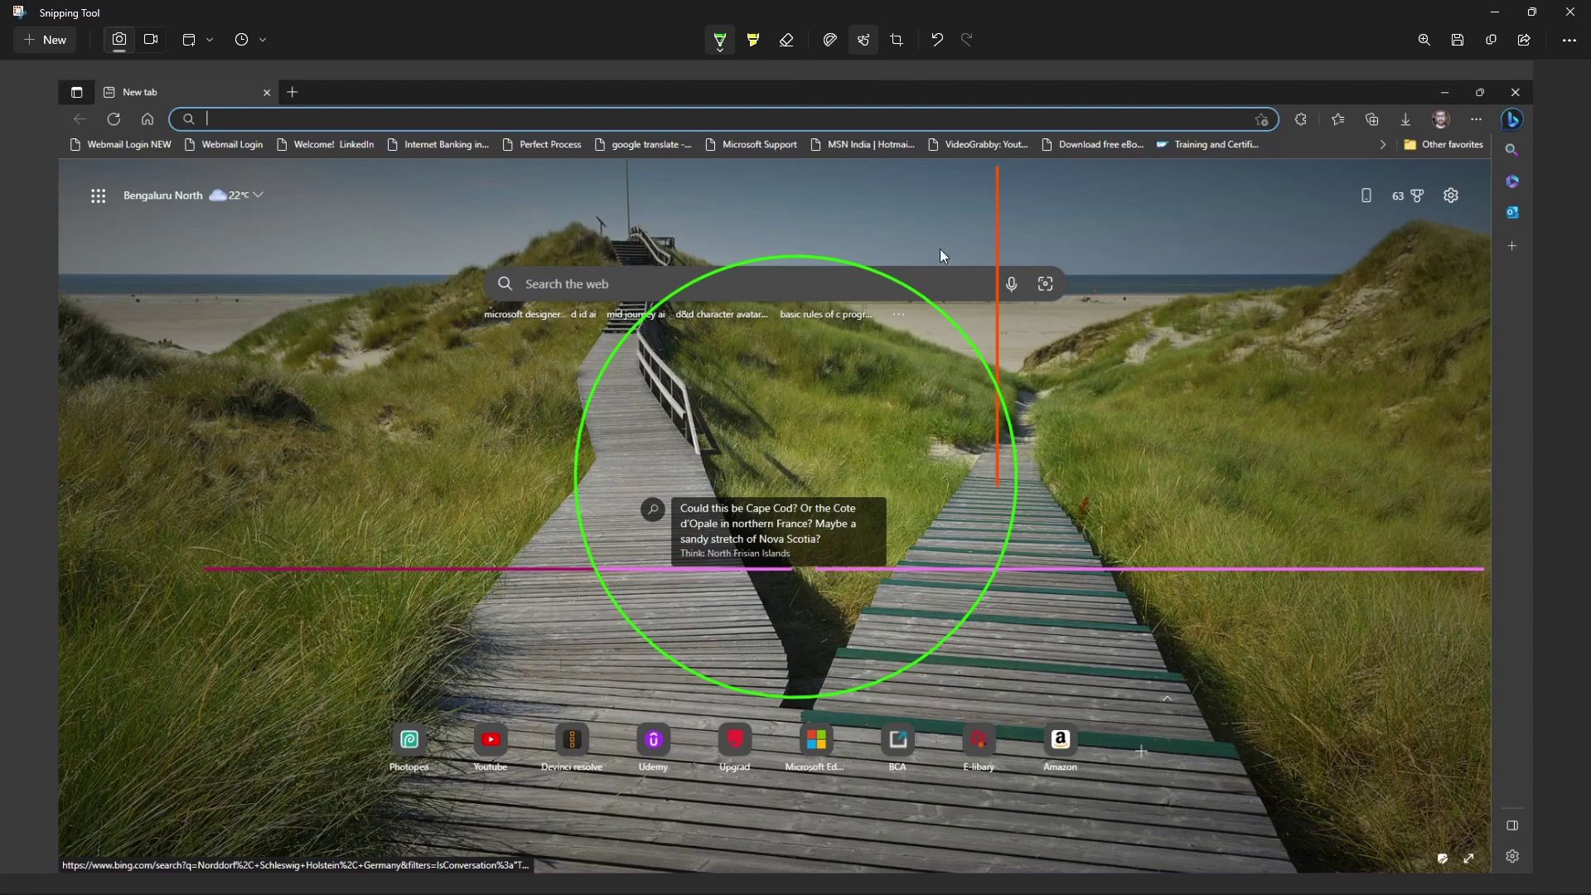
pyautogui.click(896, 42)
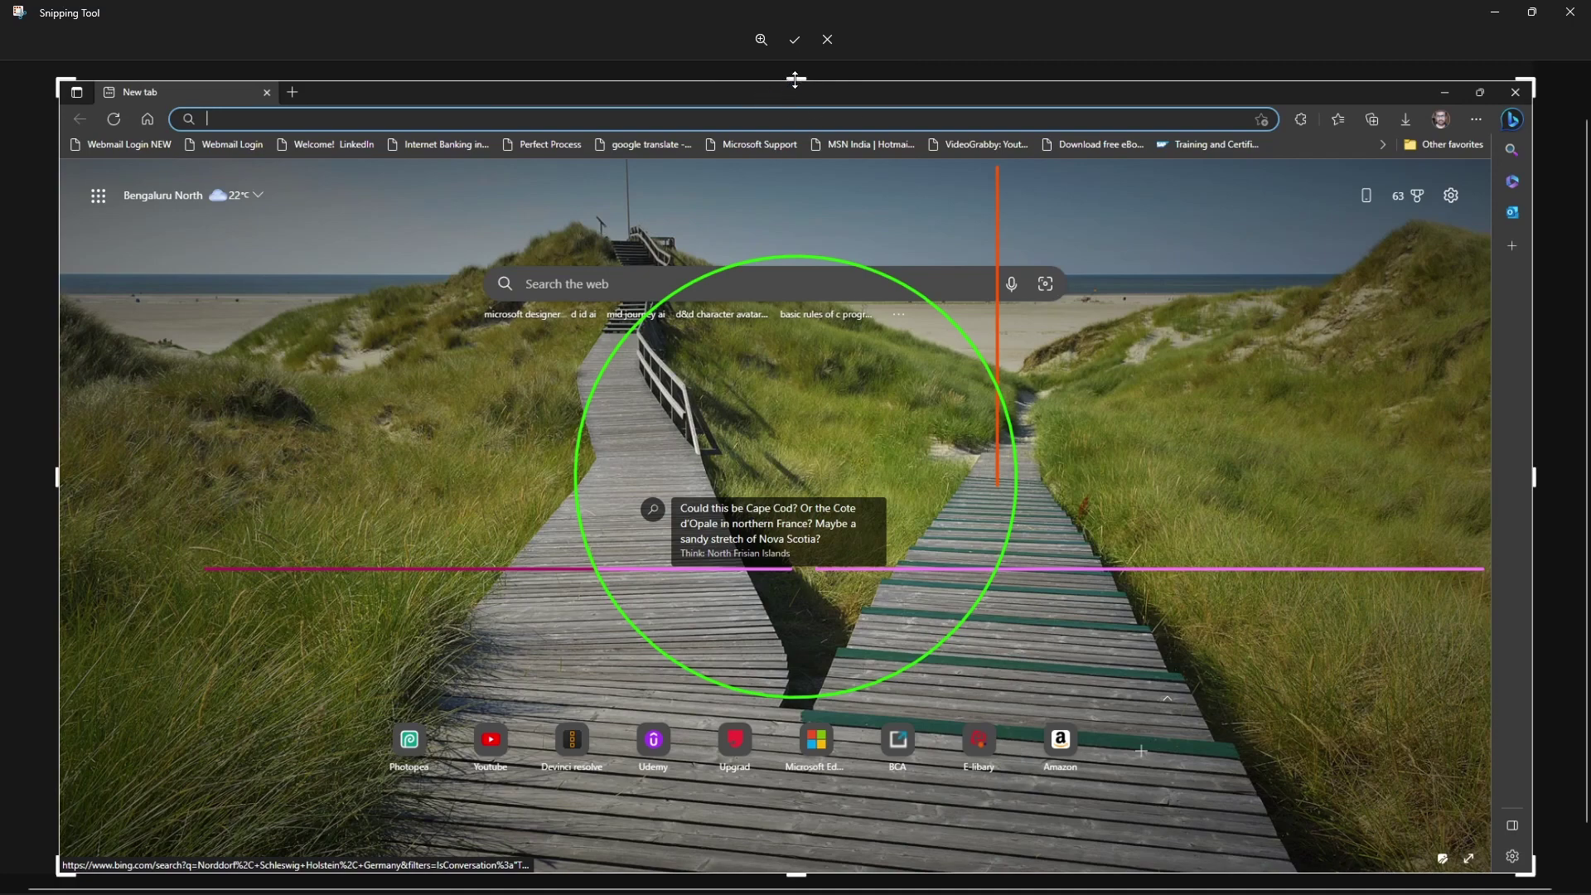
pyautogui.moveTo(796, 80); pyautogui.dragTo(798, 266)
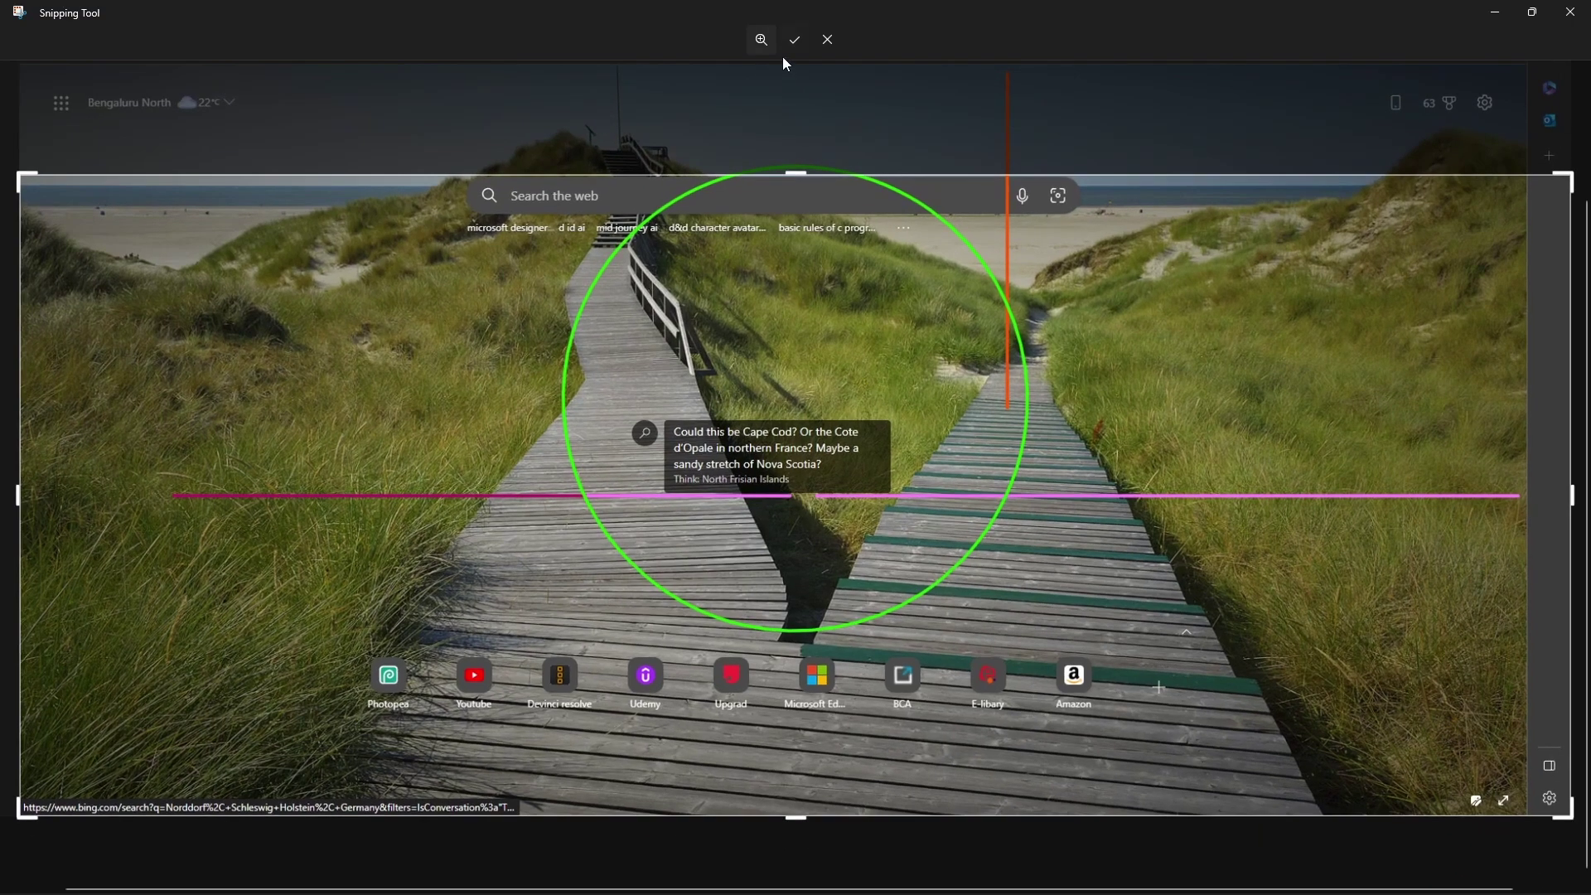
# Apply the crop, maximize the editor window and zoom the view to 180%
pyautogui.click(792, 45)
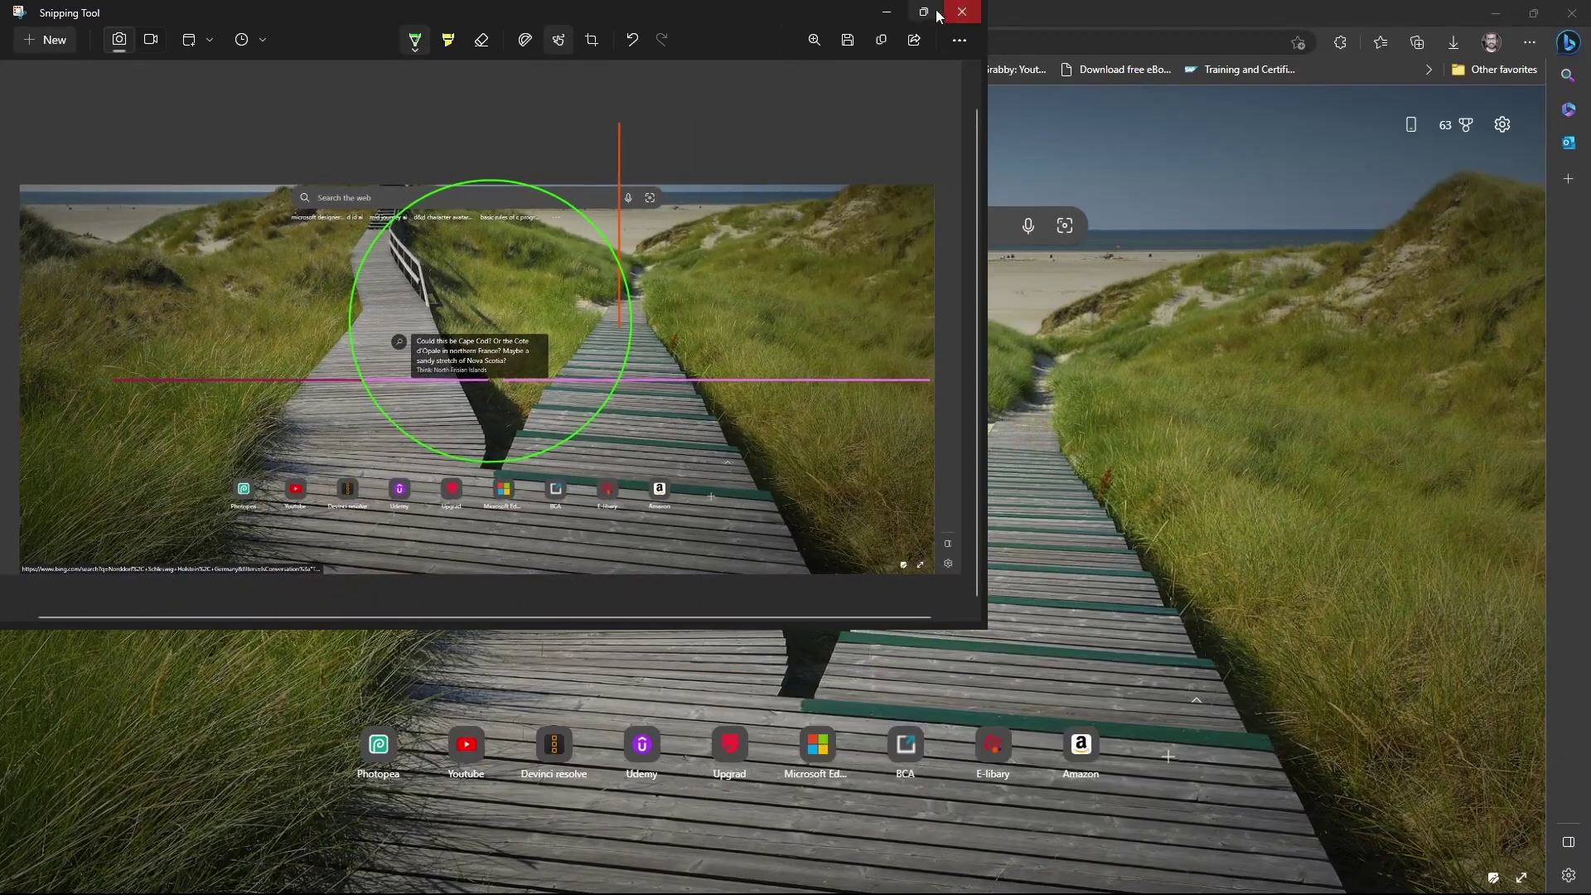
pyautogui.click(926, 12)
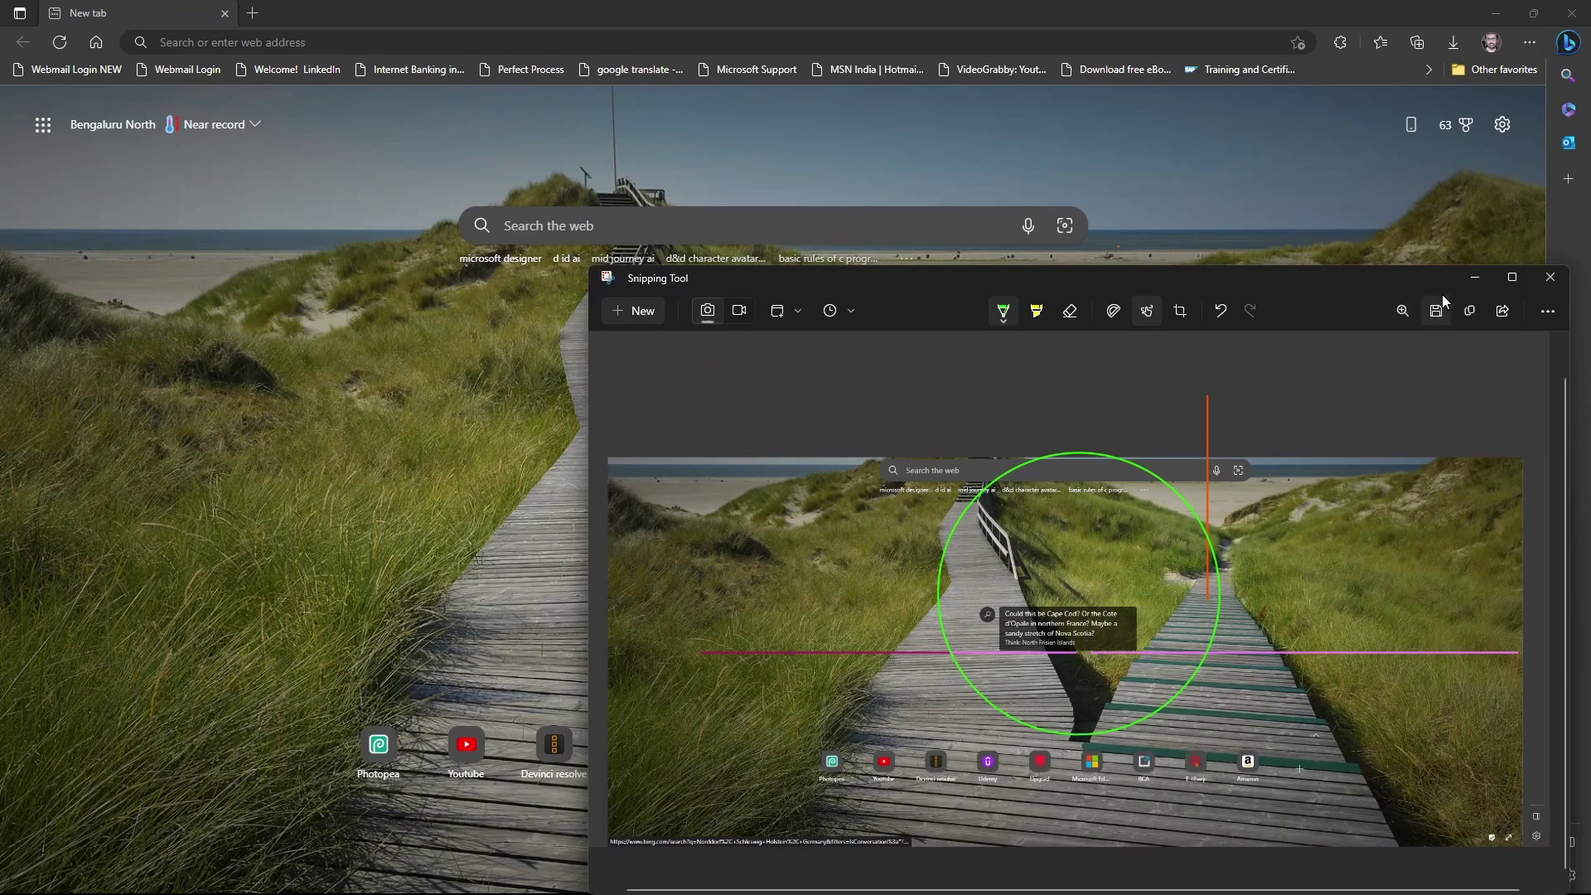
pyautogui.click(1512, 277)
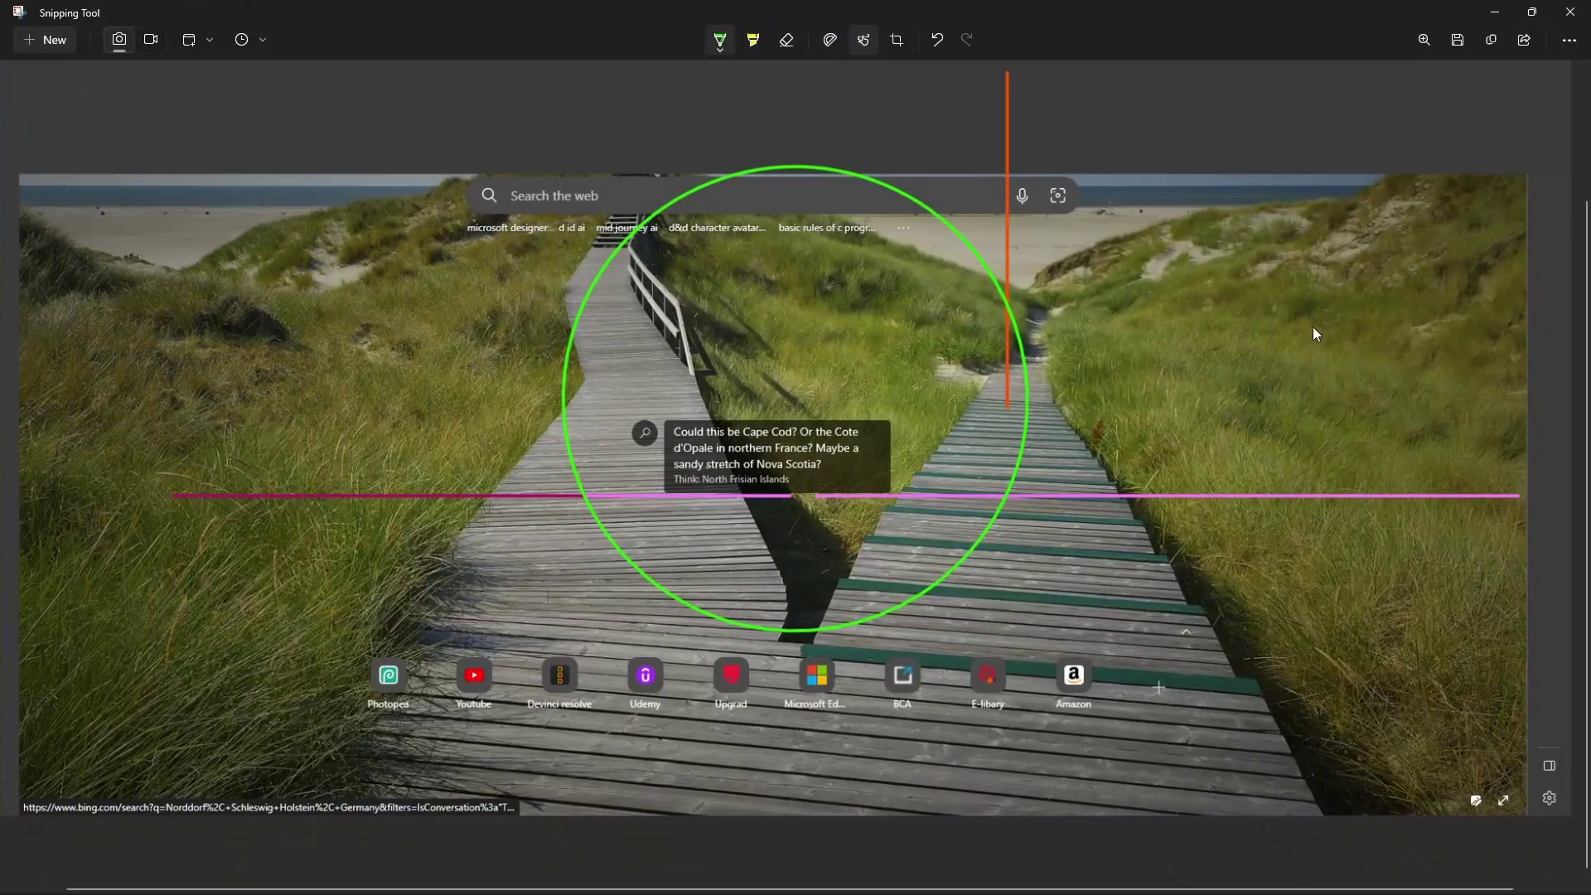
pyautogui.click(1426, 40)
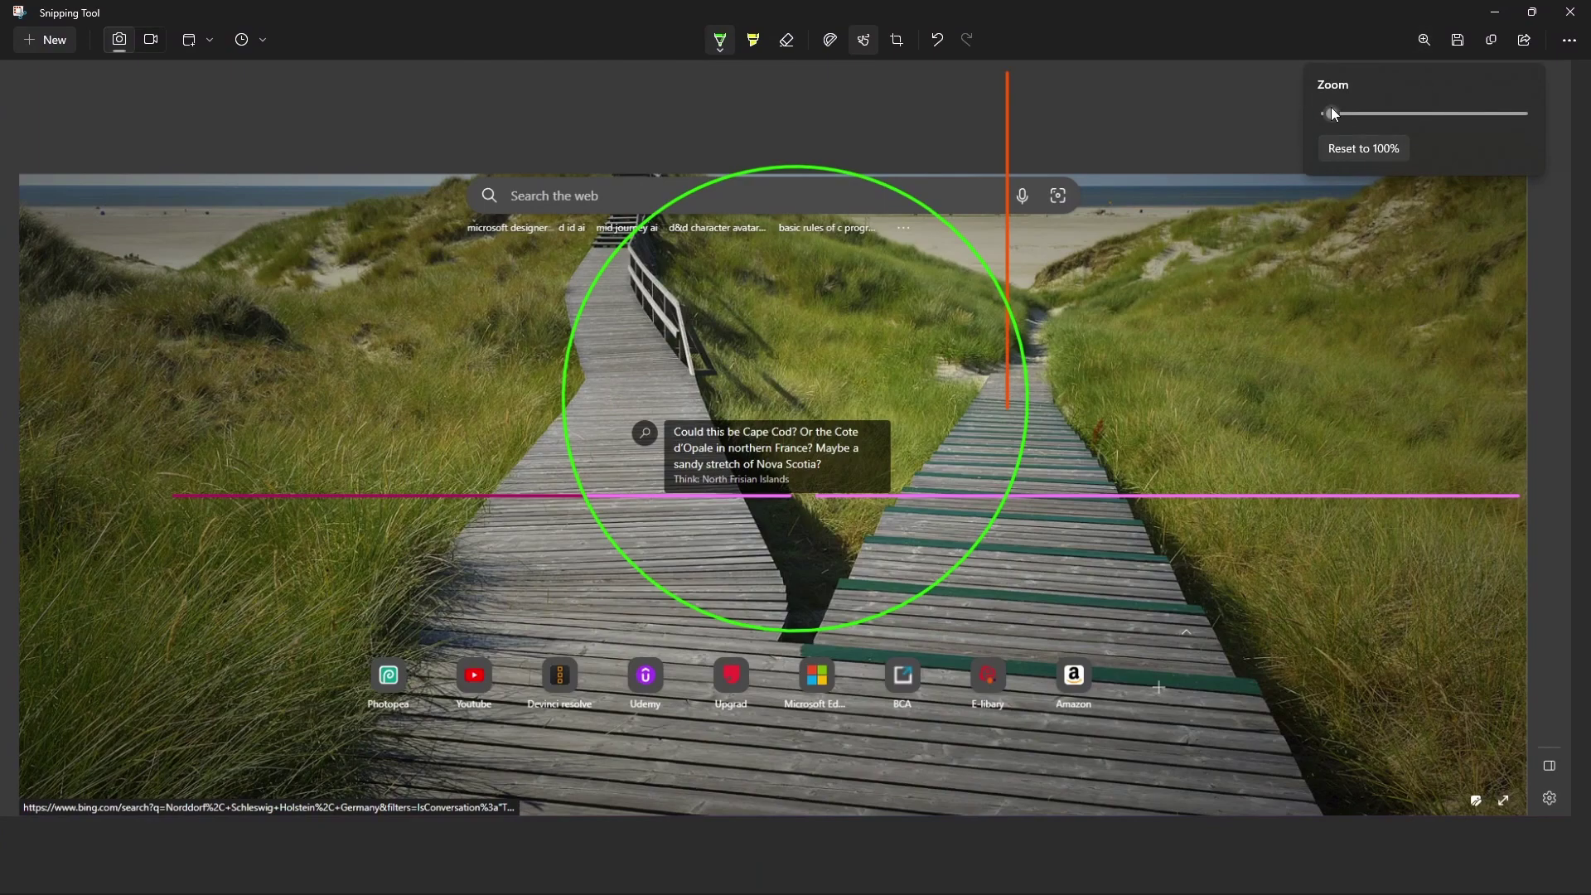
pyautogui.moveTo(1326, 107)
pyautogui.mouseDown()
pyautogui.moveTo(1389, 119)
pyautogui.moveTo(1354, 119)
pyautogui.mouseUp()
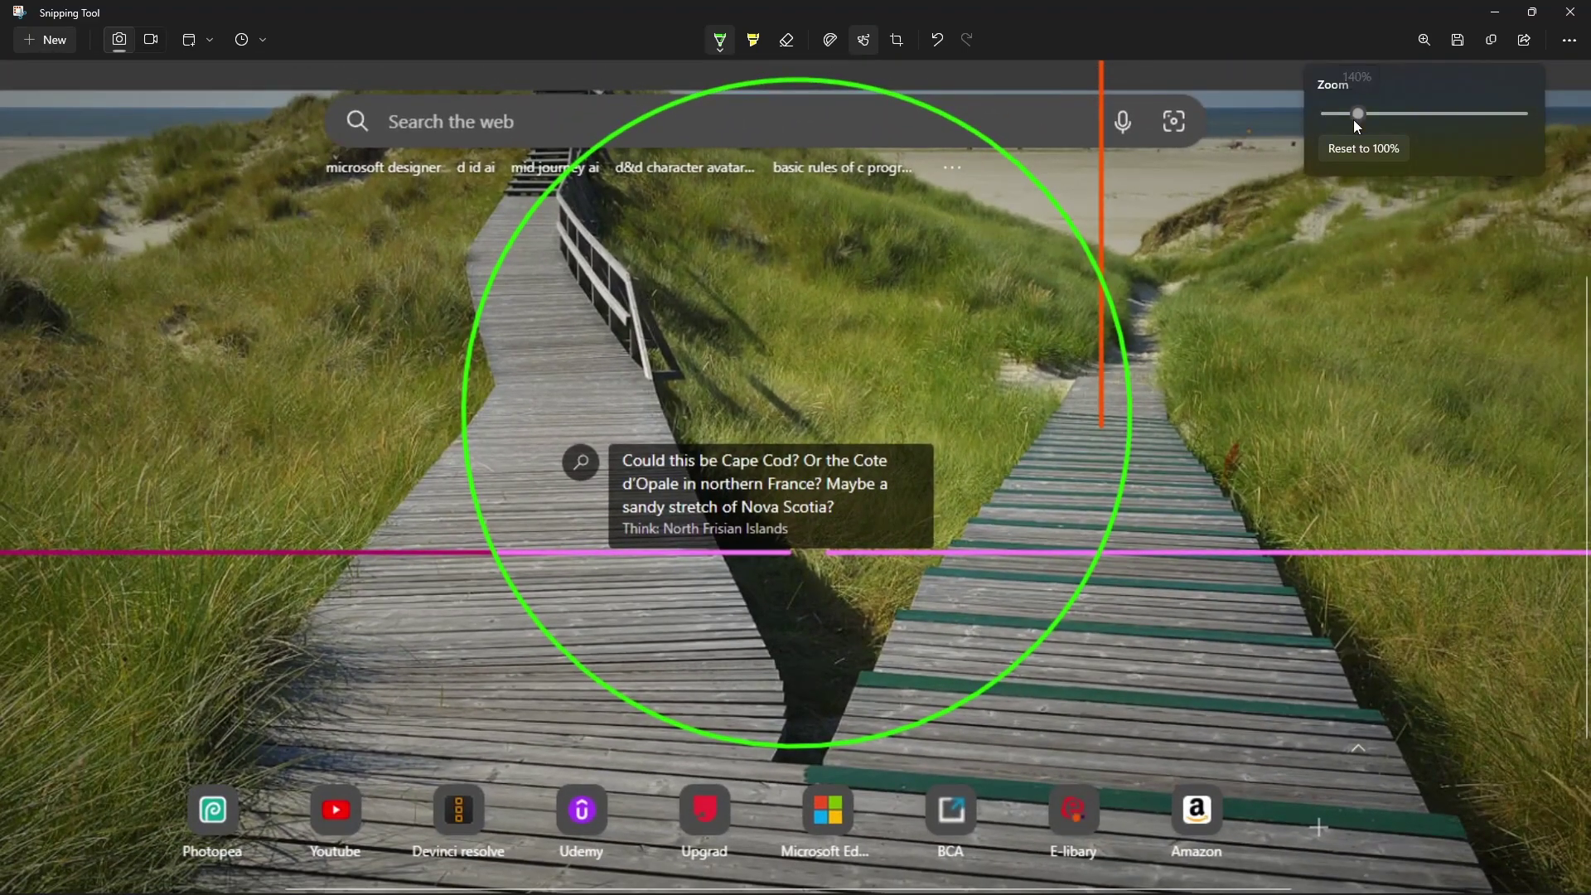
pyautogui.click(1462, 47)
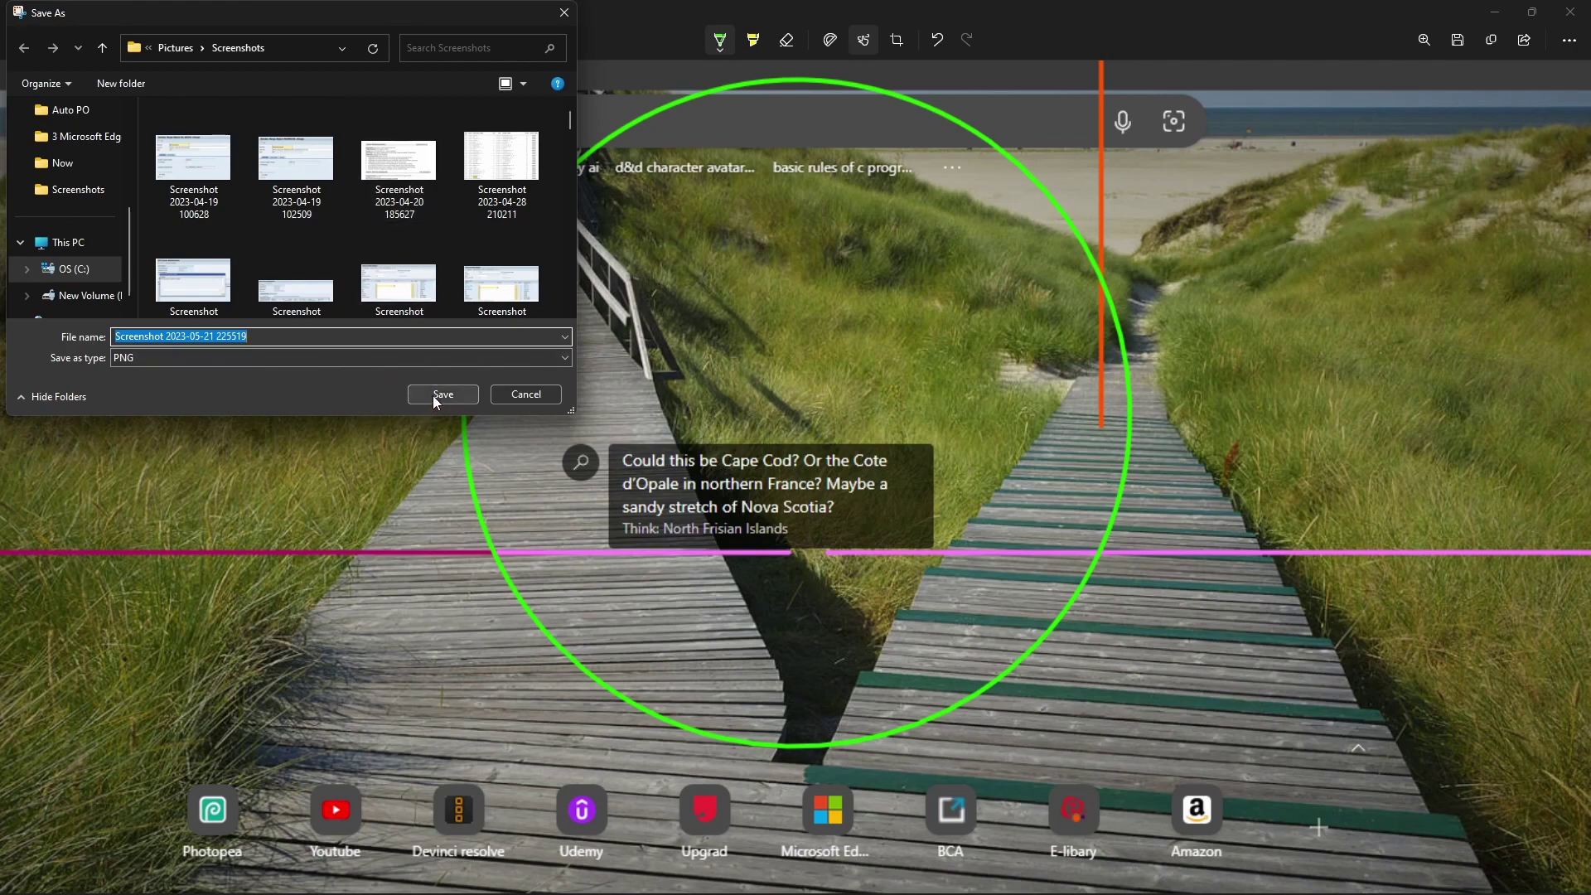
# Save the capture as PNG in Screenshots, copy it, and browse the Share app list
pyautogui.click(509, 398)
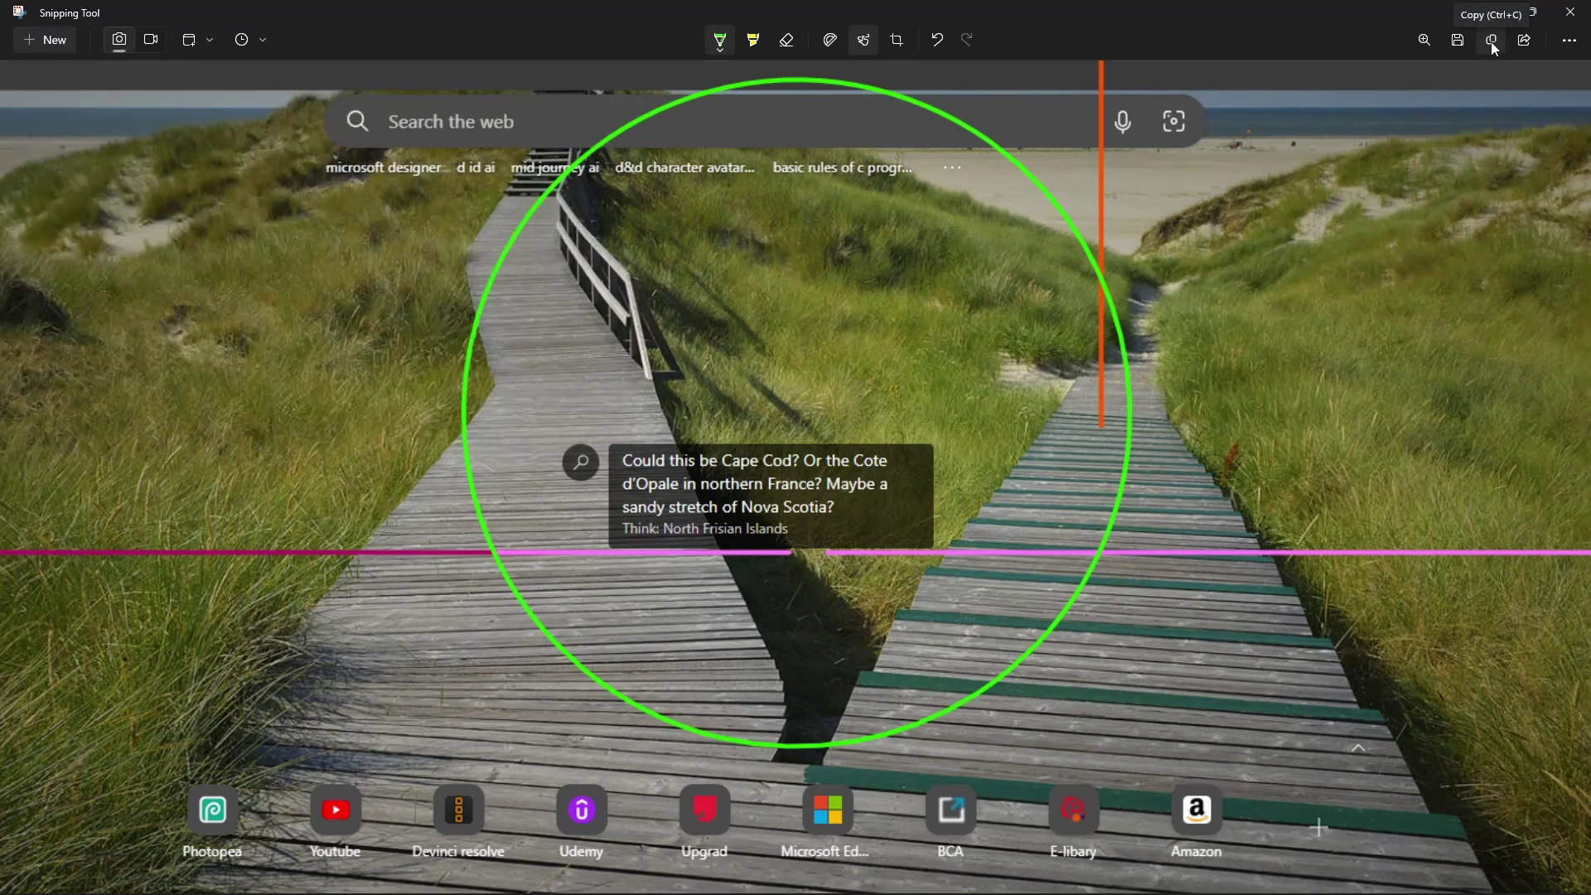
pyautogui.click(1489, 41)
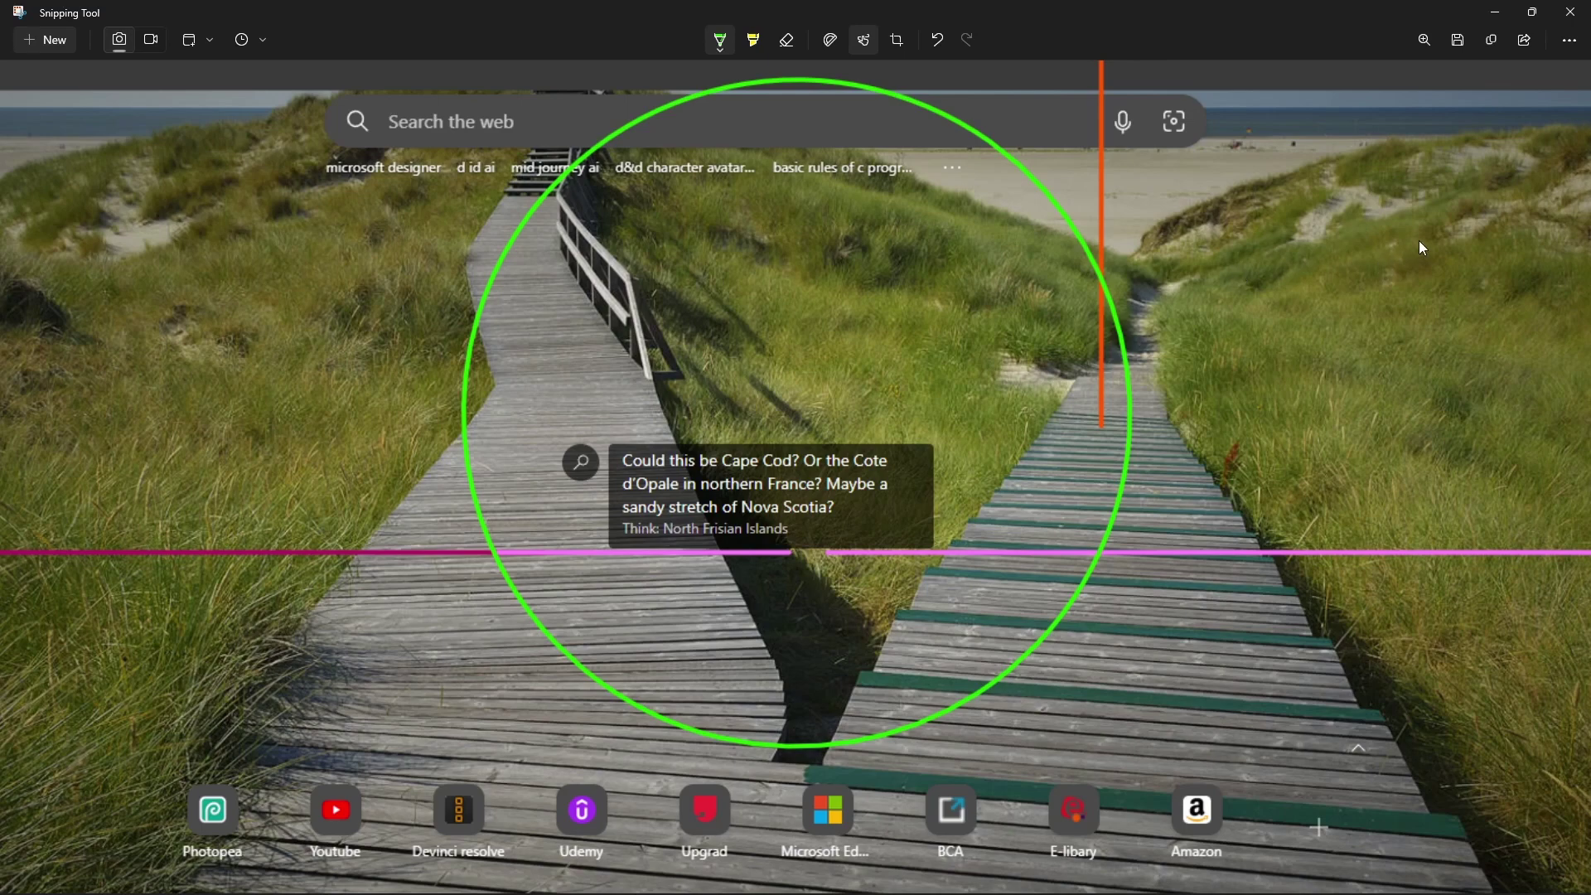
pyautogui.click(1522, 47)
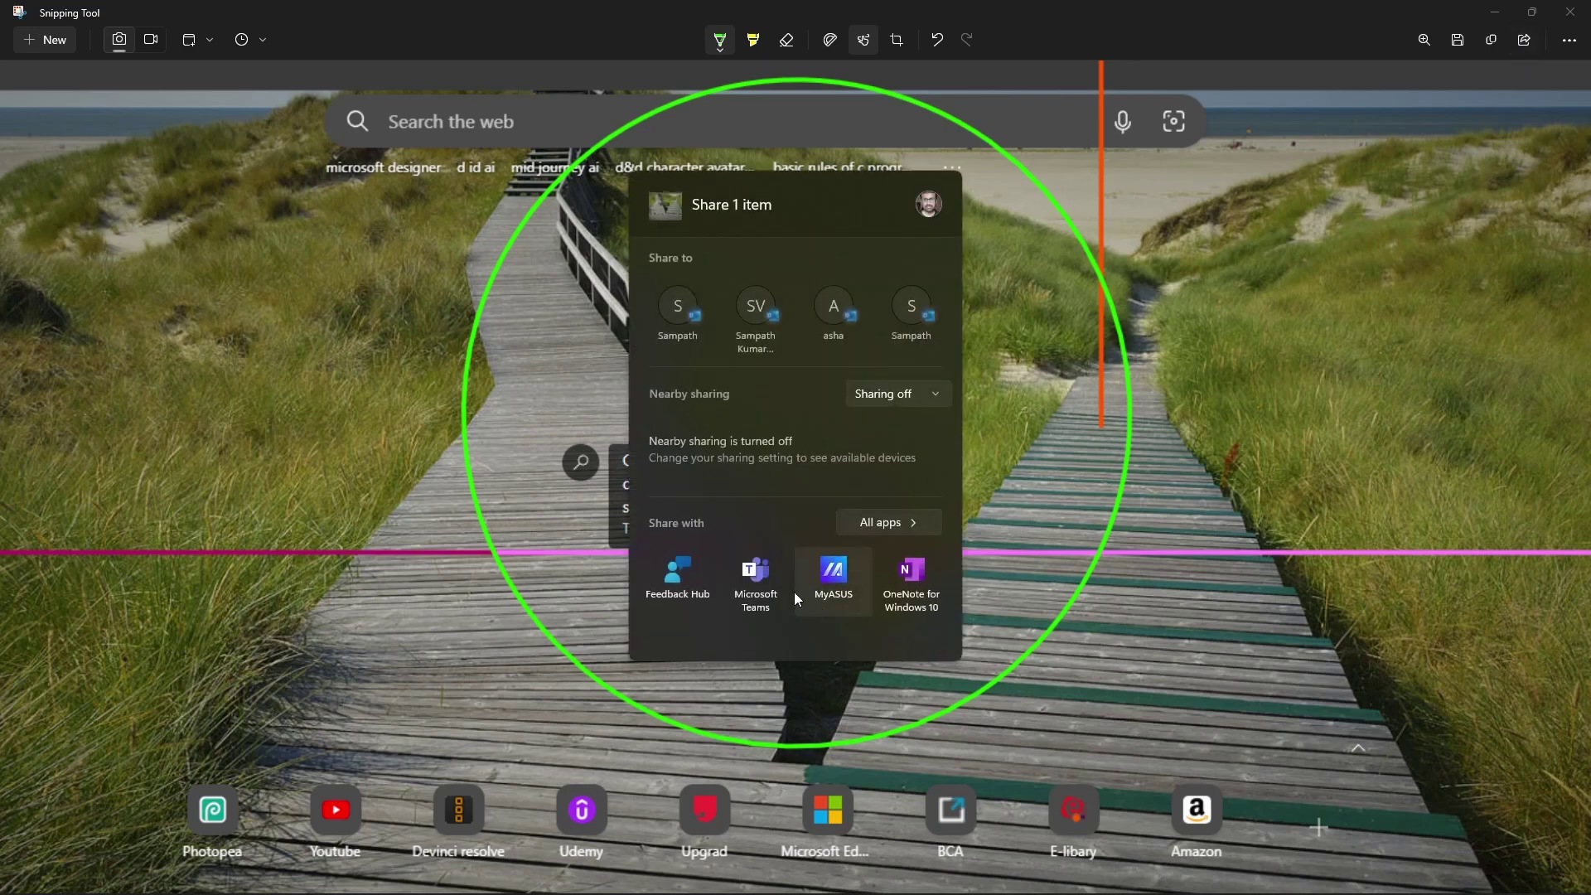
pyautogui.click(859, 519)
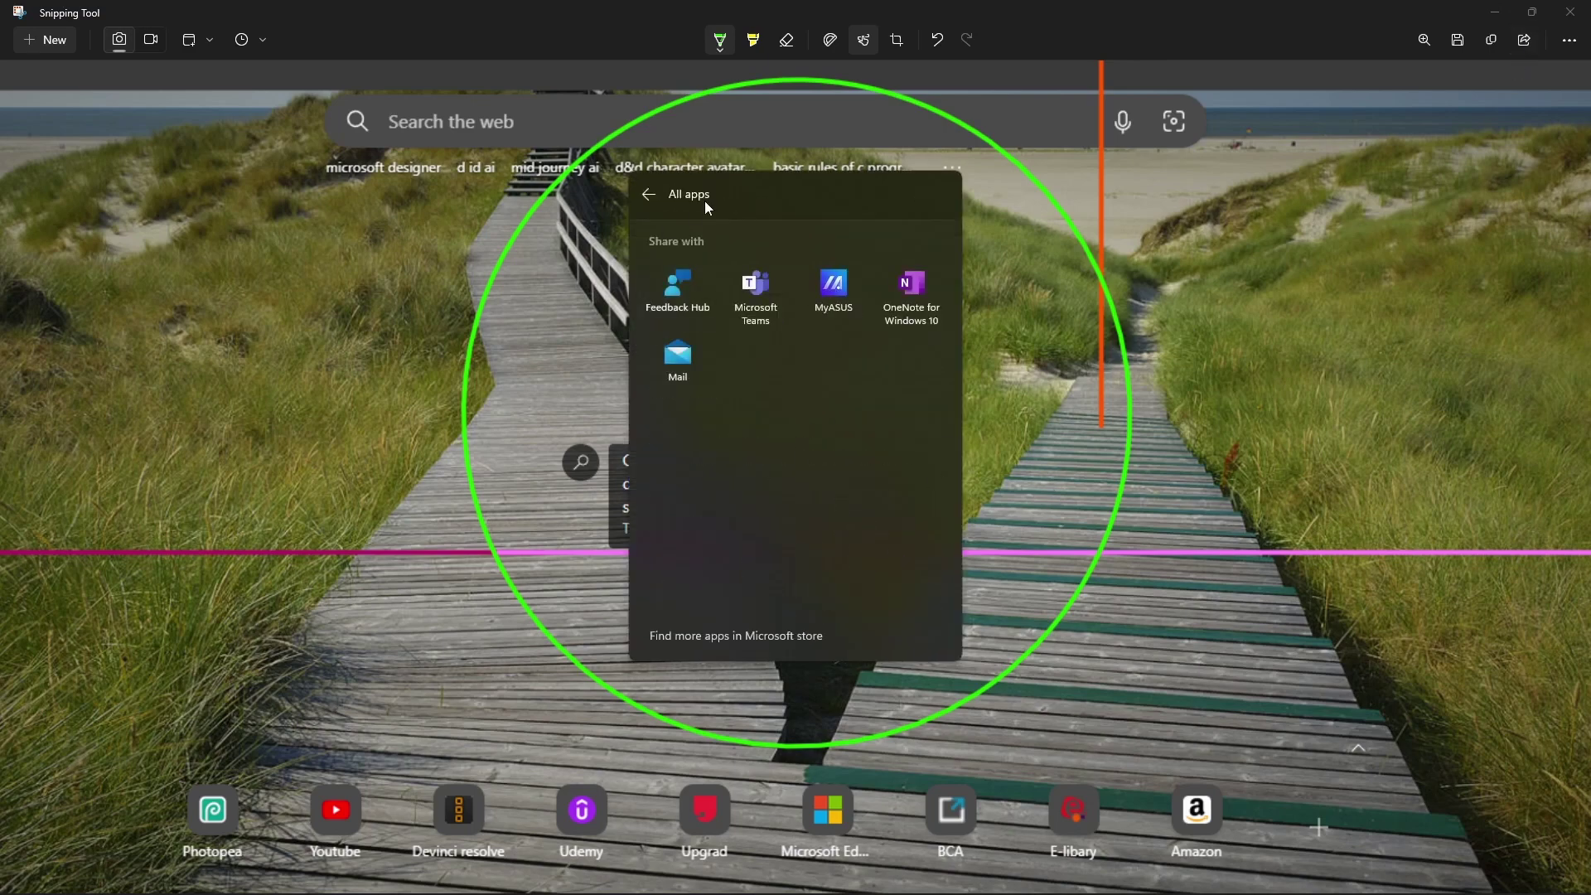
pyautogui.click(1329, 342)
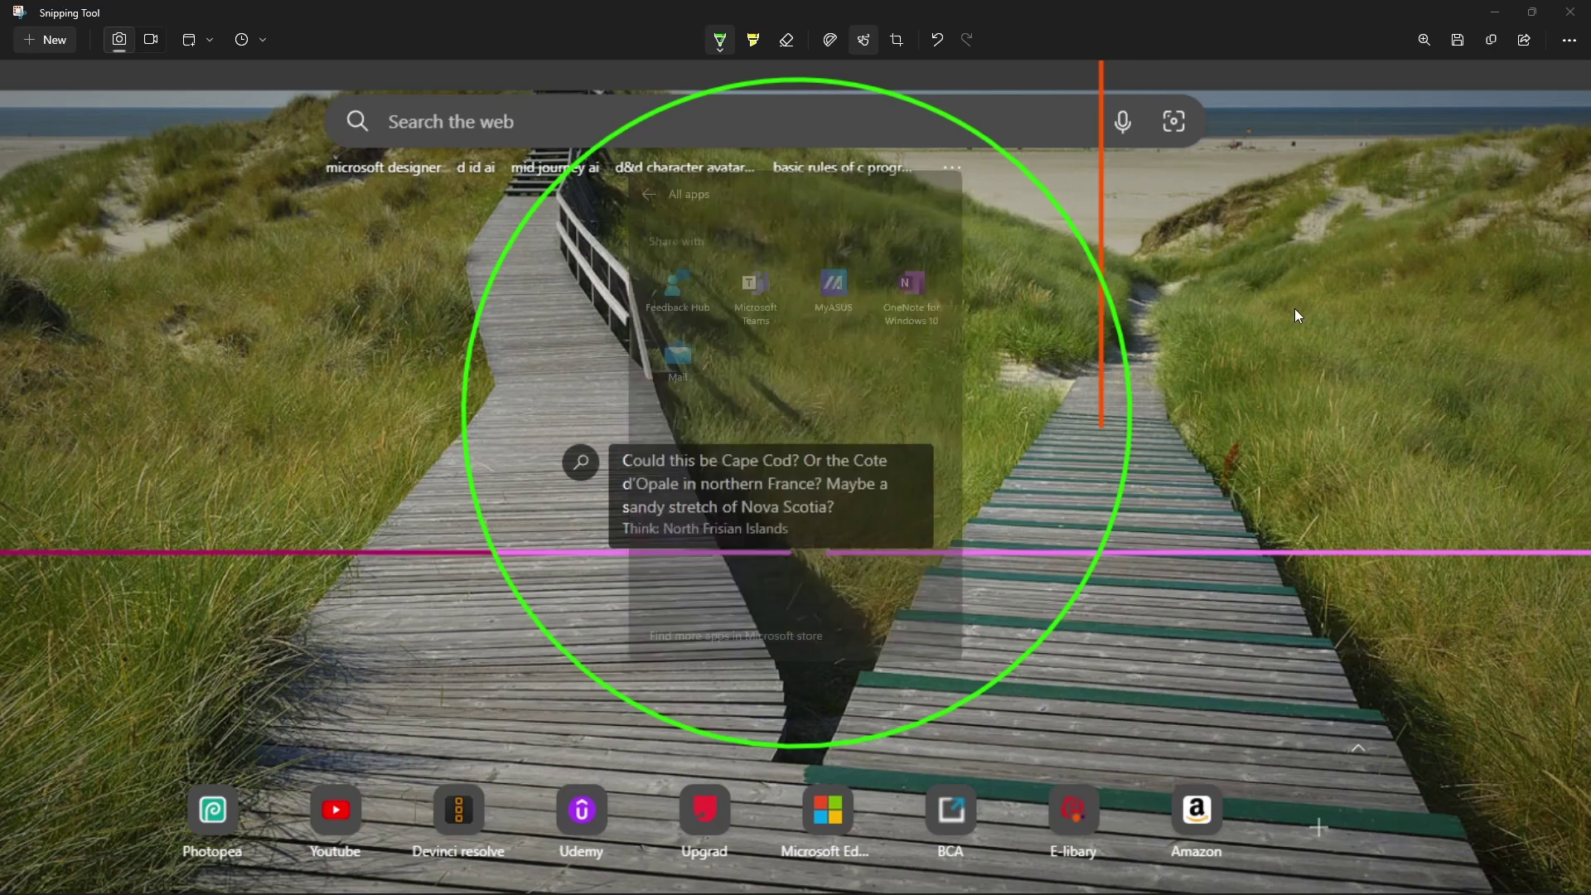
pyautogui.click(1570, 42)
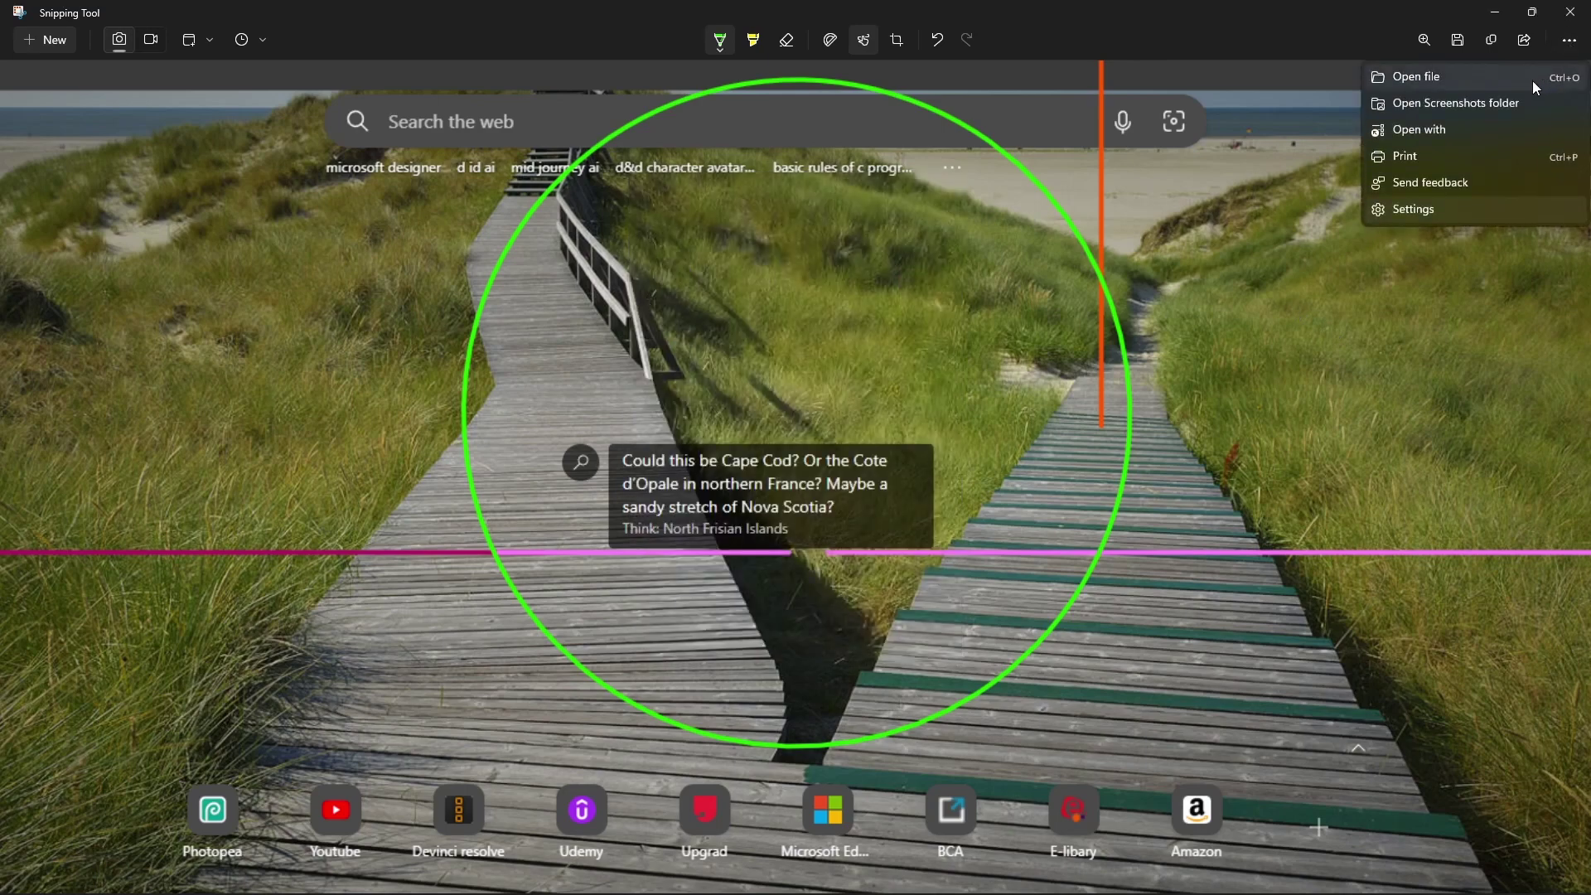
pyautogui.click(1419, 79)
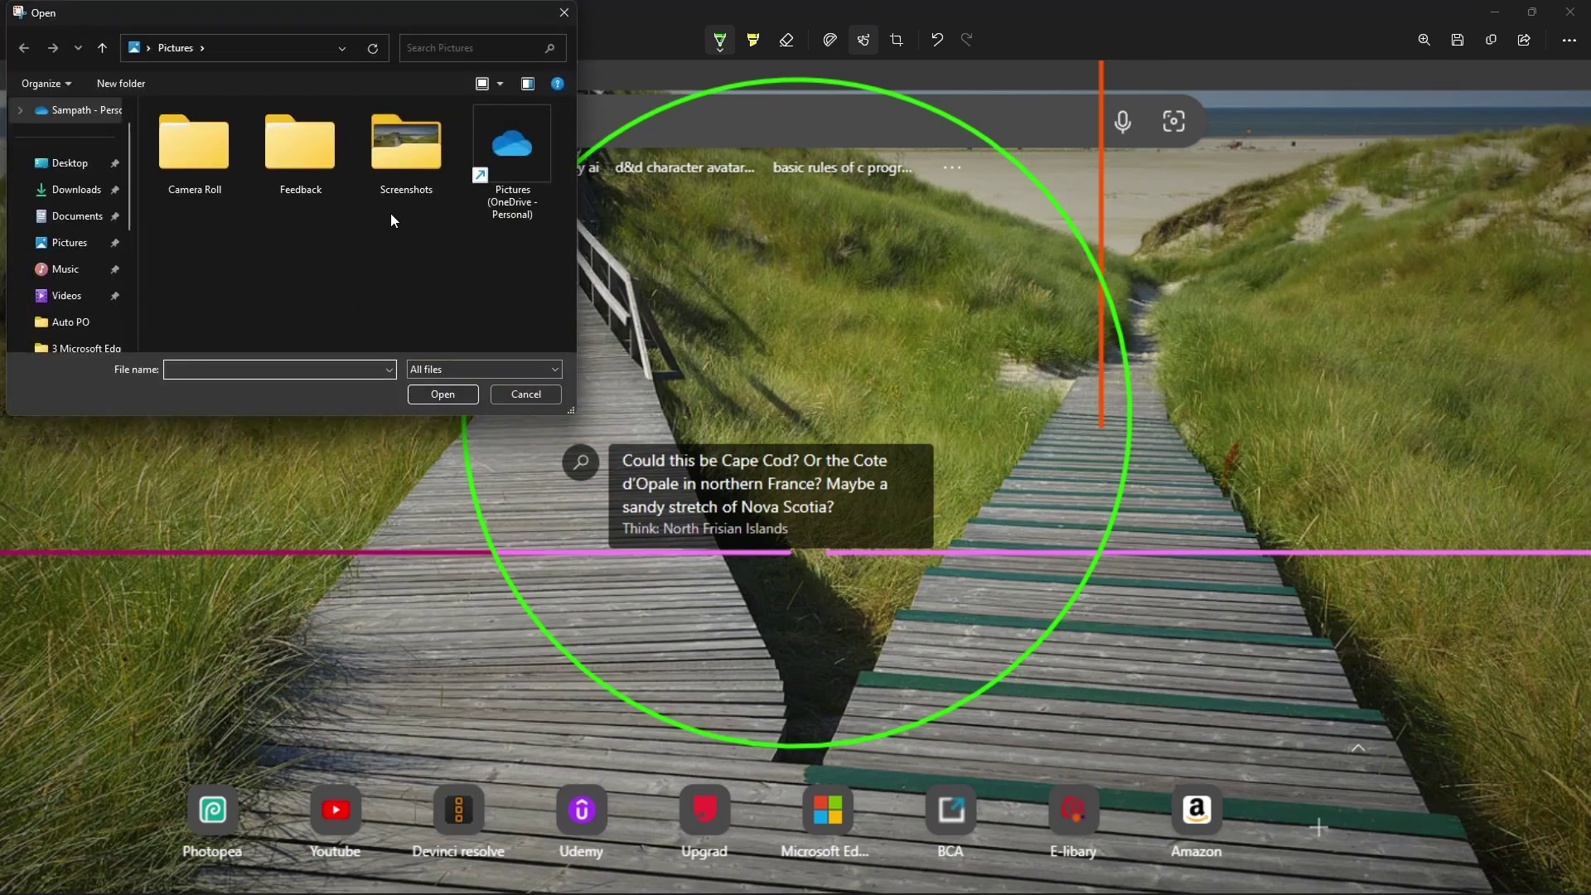
pyautogui.doubleClick(399, 156)
pyautogui.scroll(-10, 331, 260)
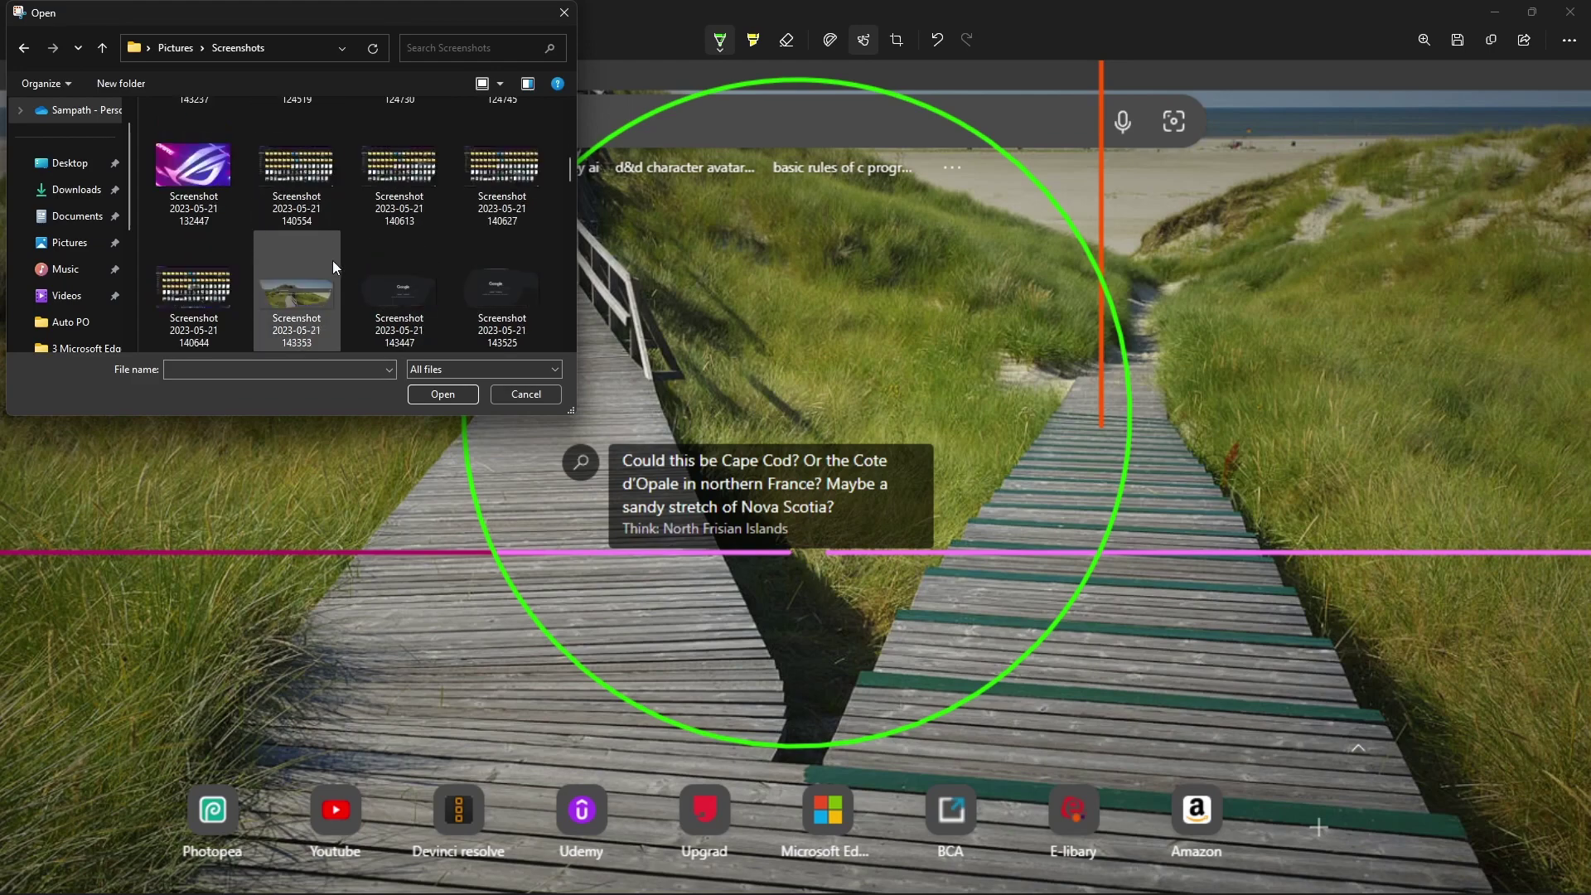
pyautogui.click(525, 394)
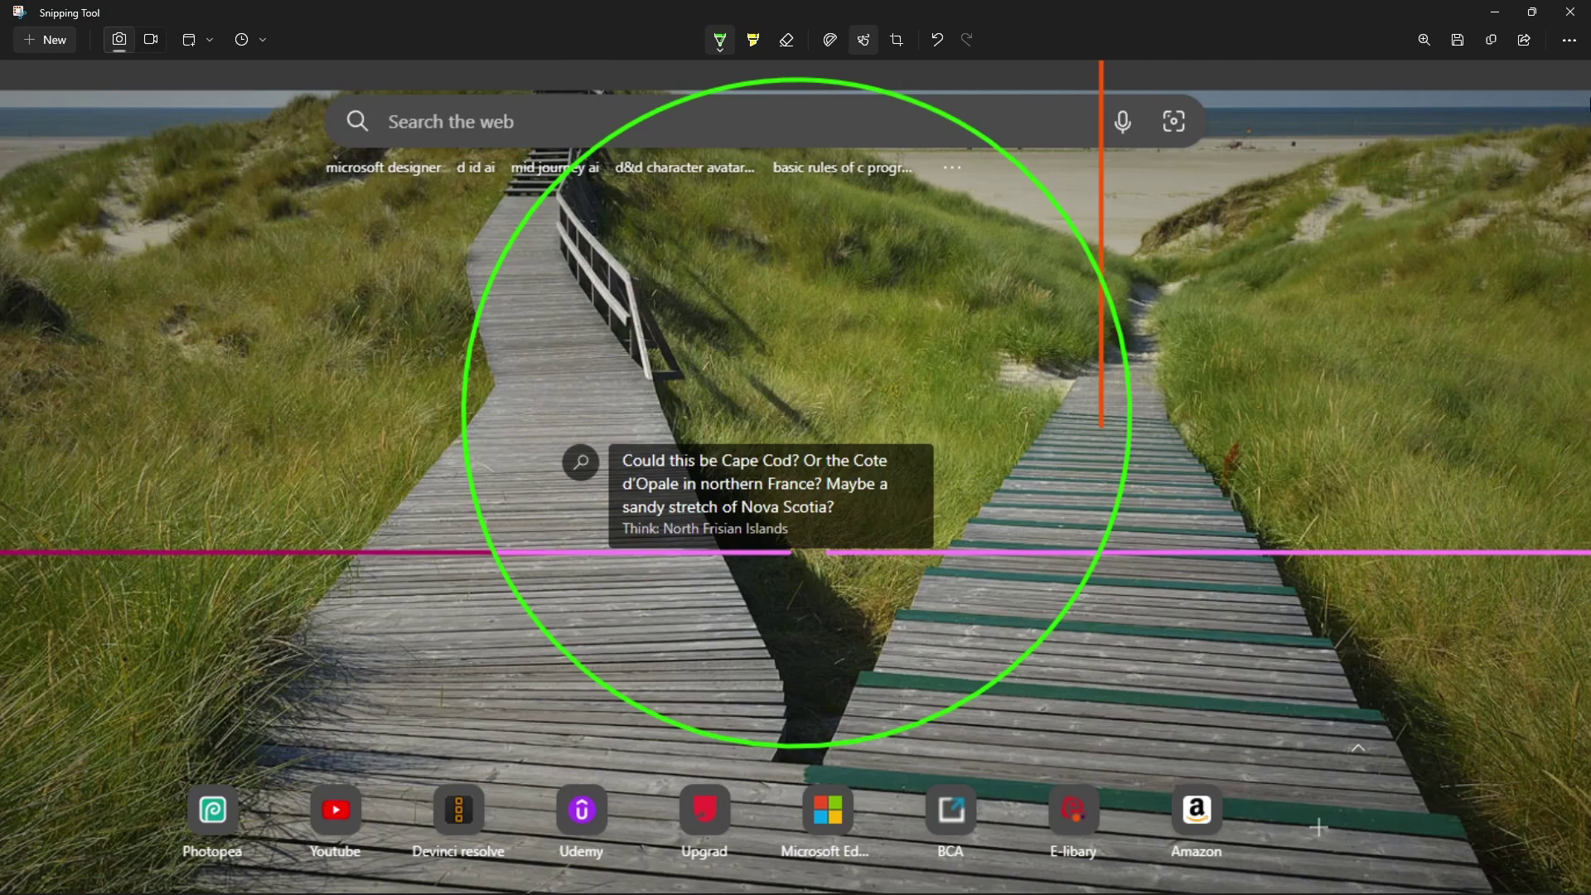
pyautogui.click(1568, 41)
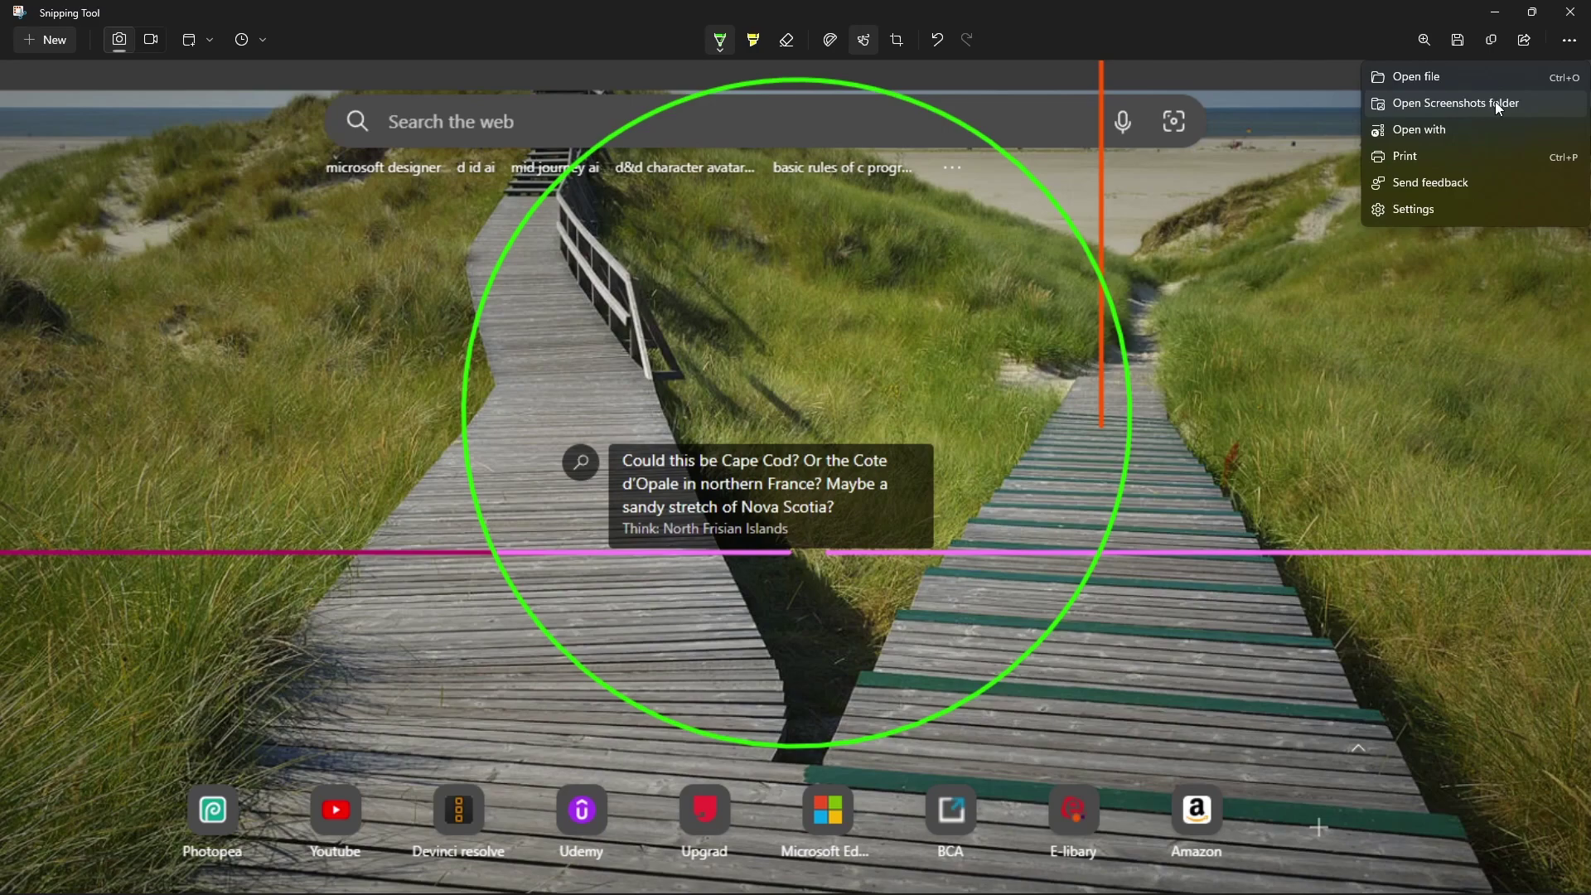
pyautogui.click(1470, 102)
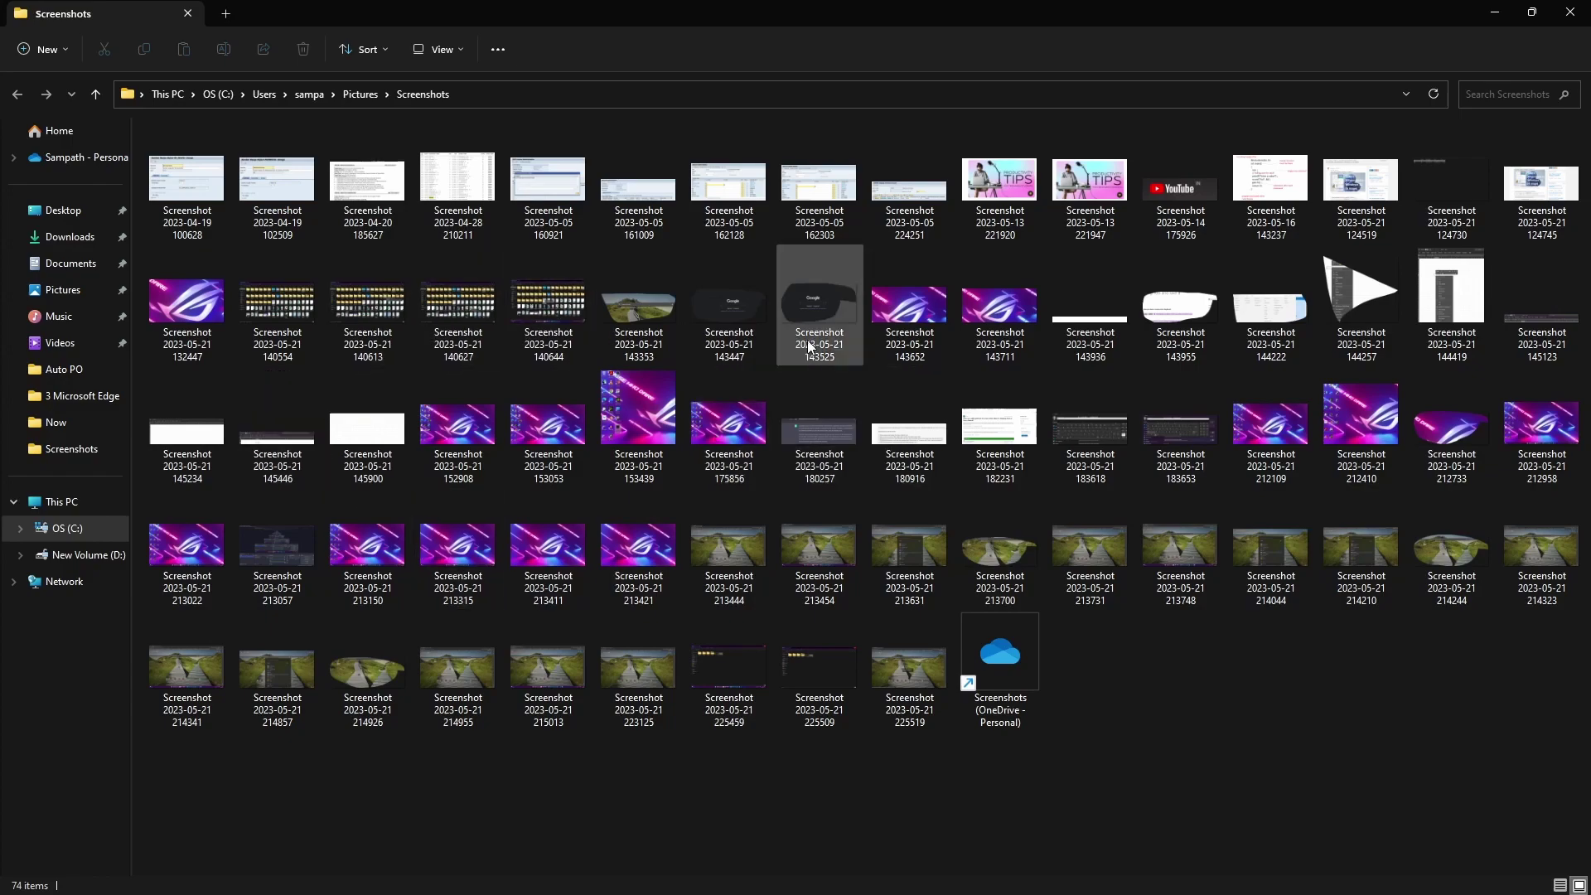
pyautogui.click(1569, 12)
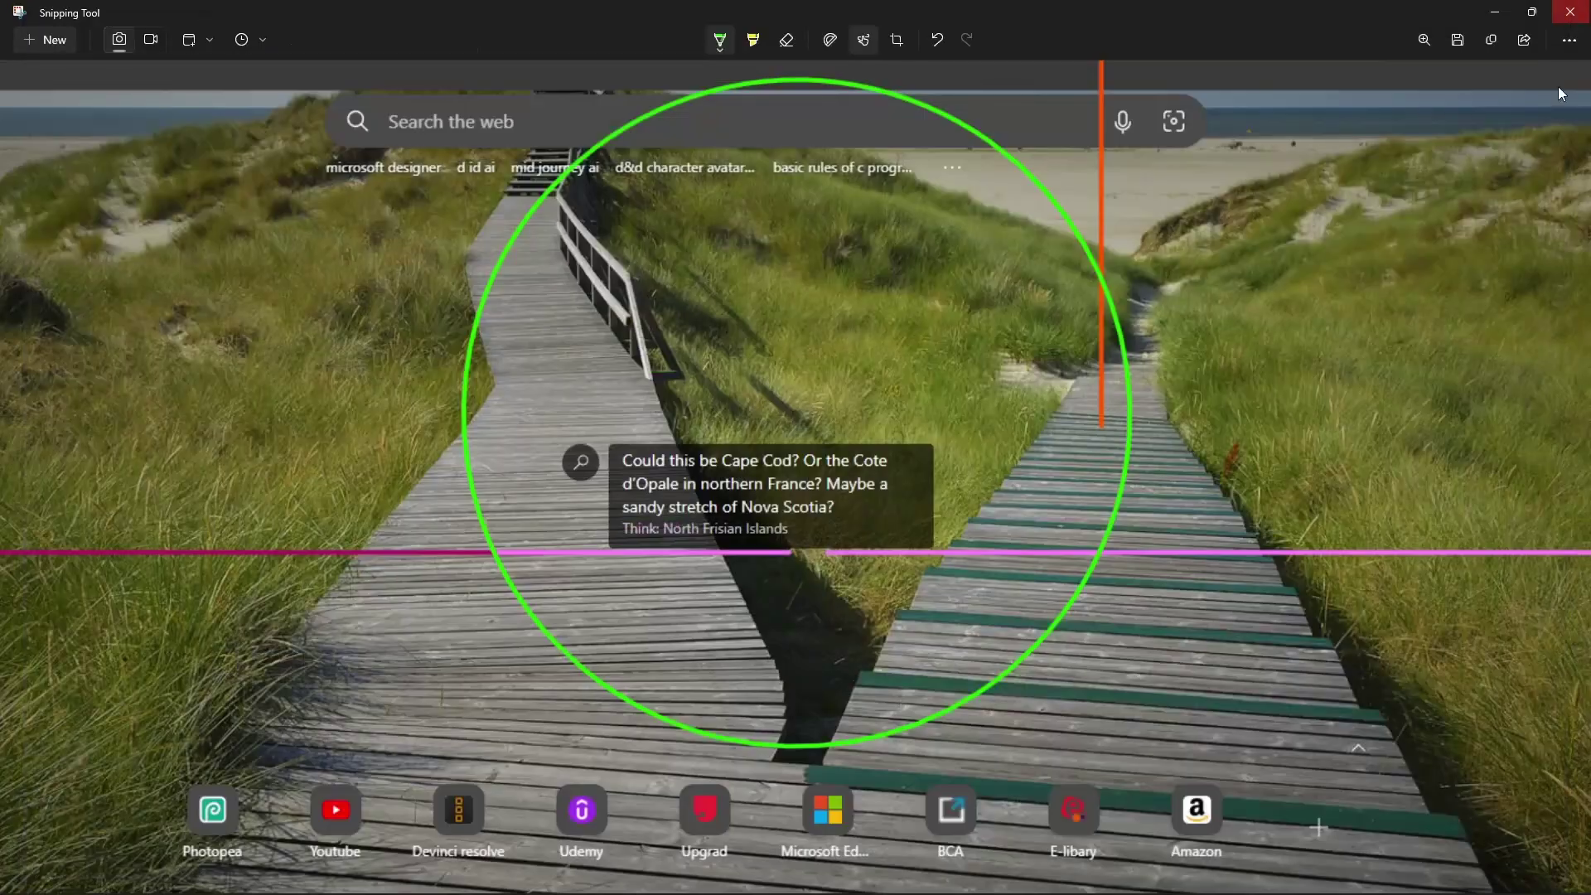
# Open the beach capture in Paint just once, then close Paint
pyautogui.click(1569, 41)
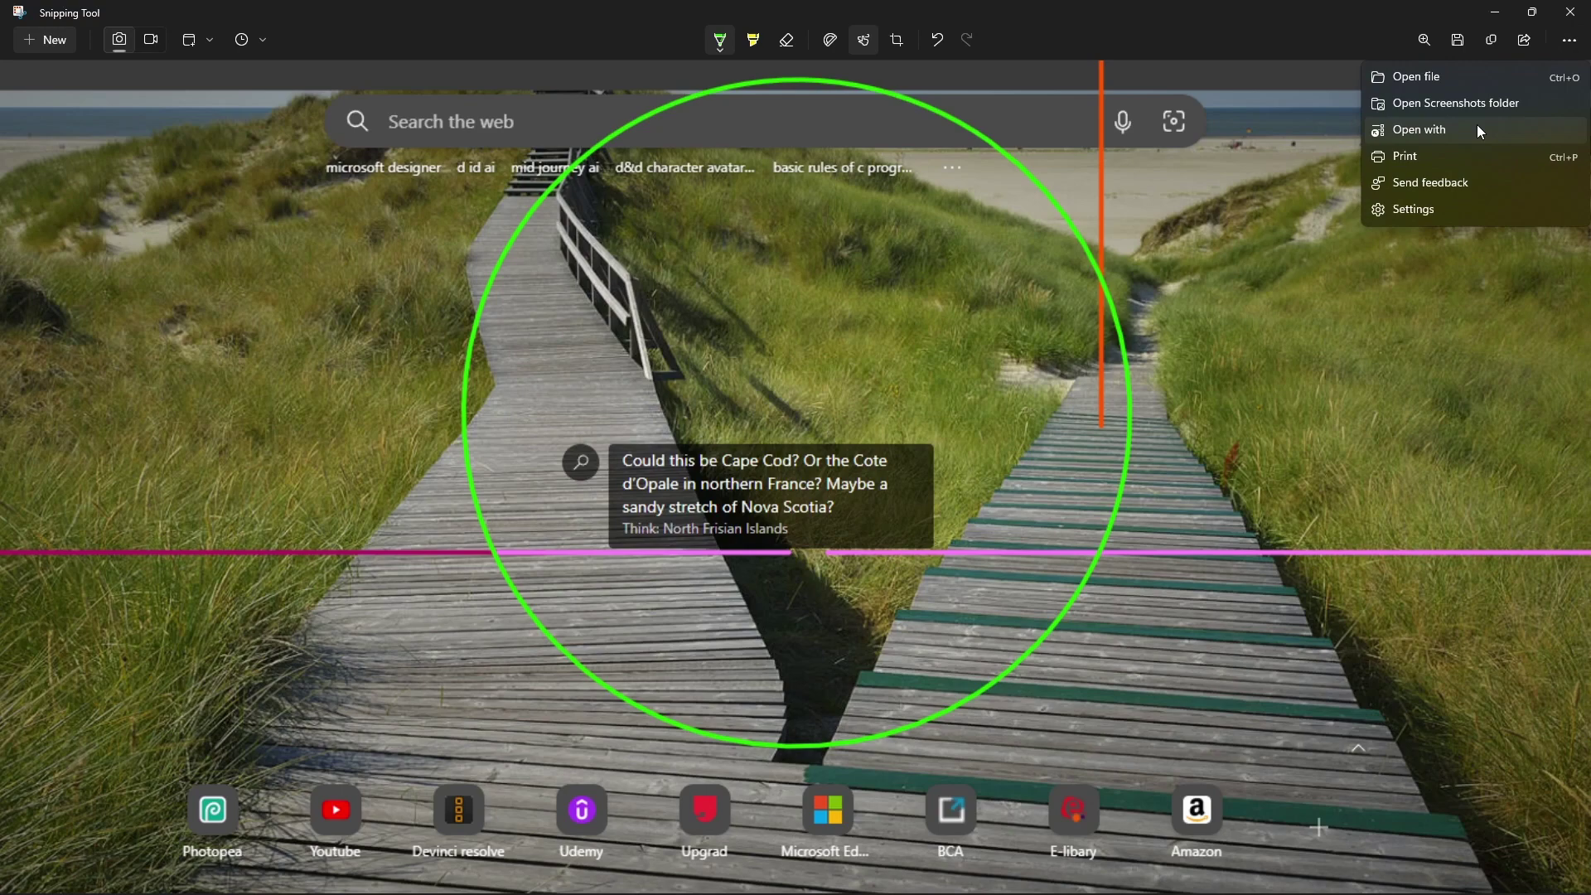
pyautogui.click(1476, 130)
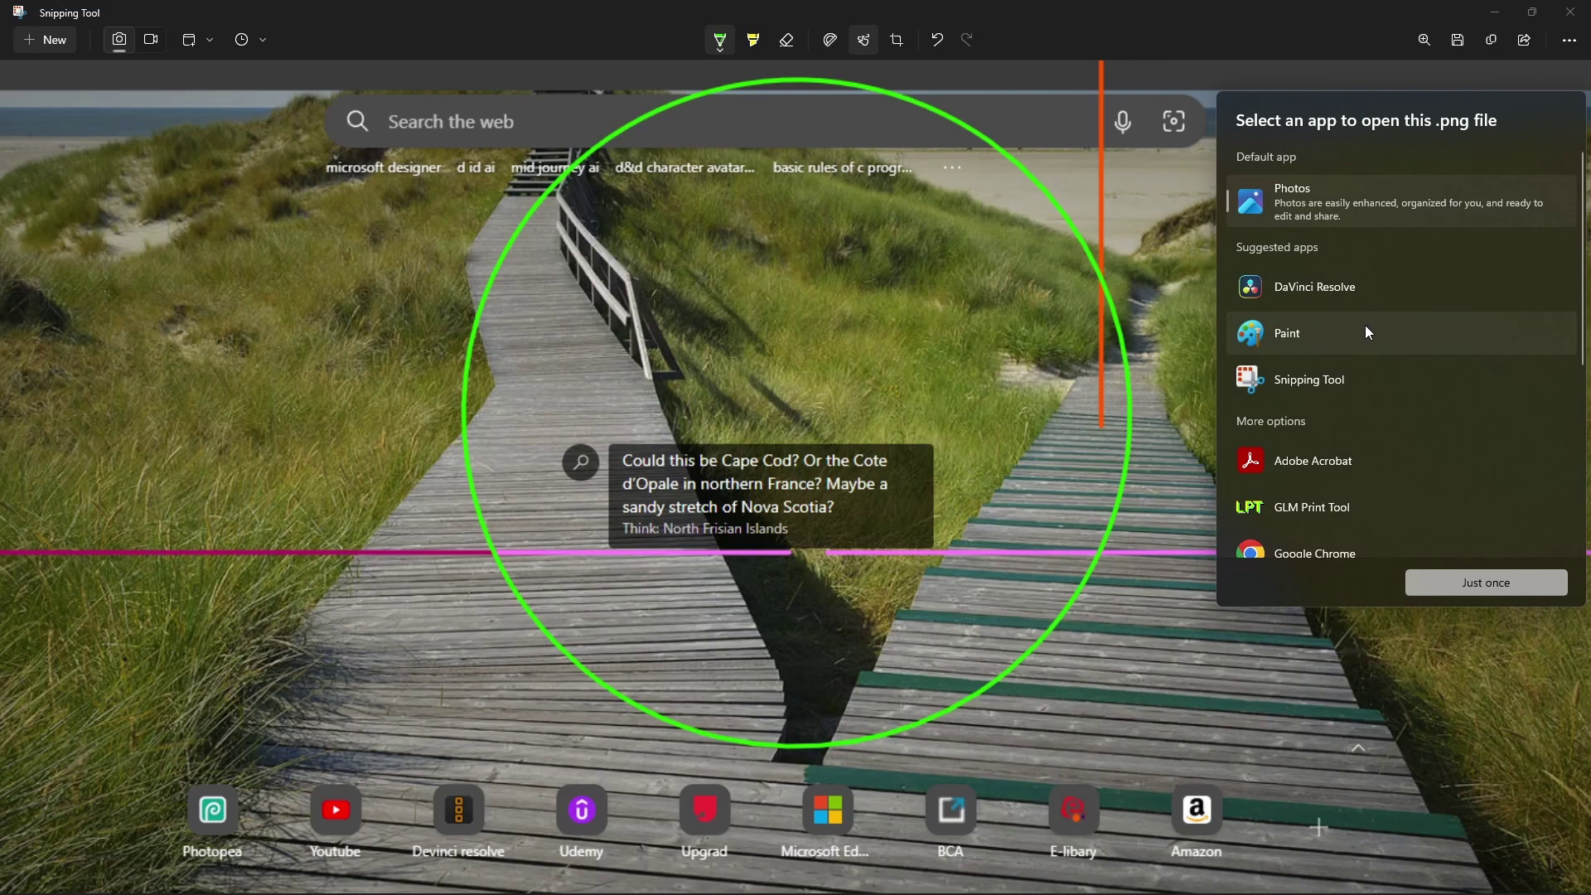
pyautogui.click(1365, 329)
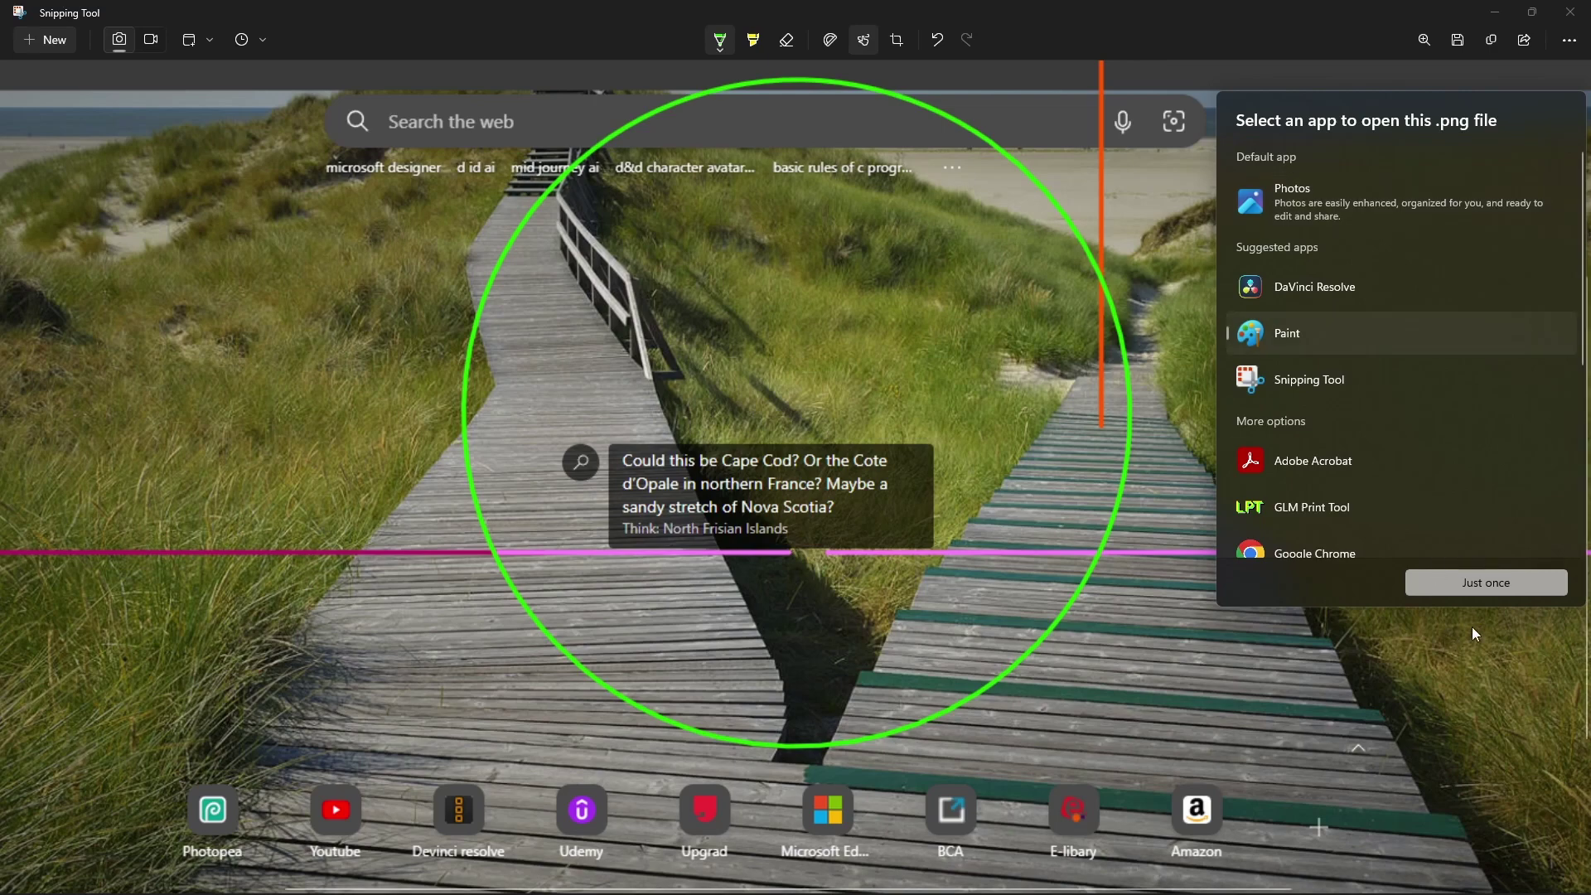
pyautogui.click(1501, 582)
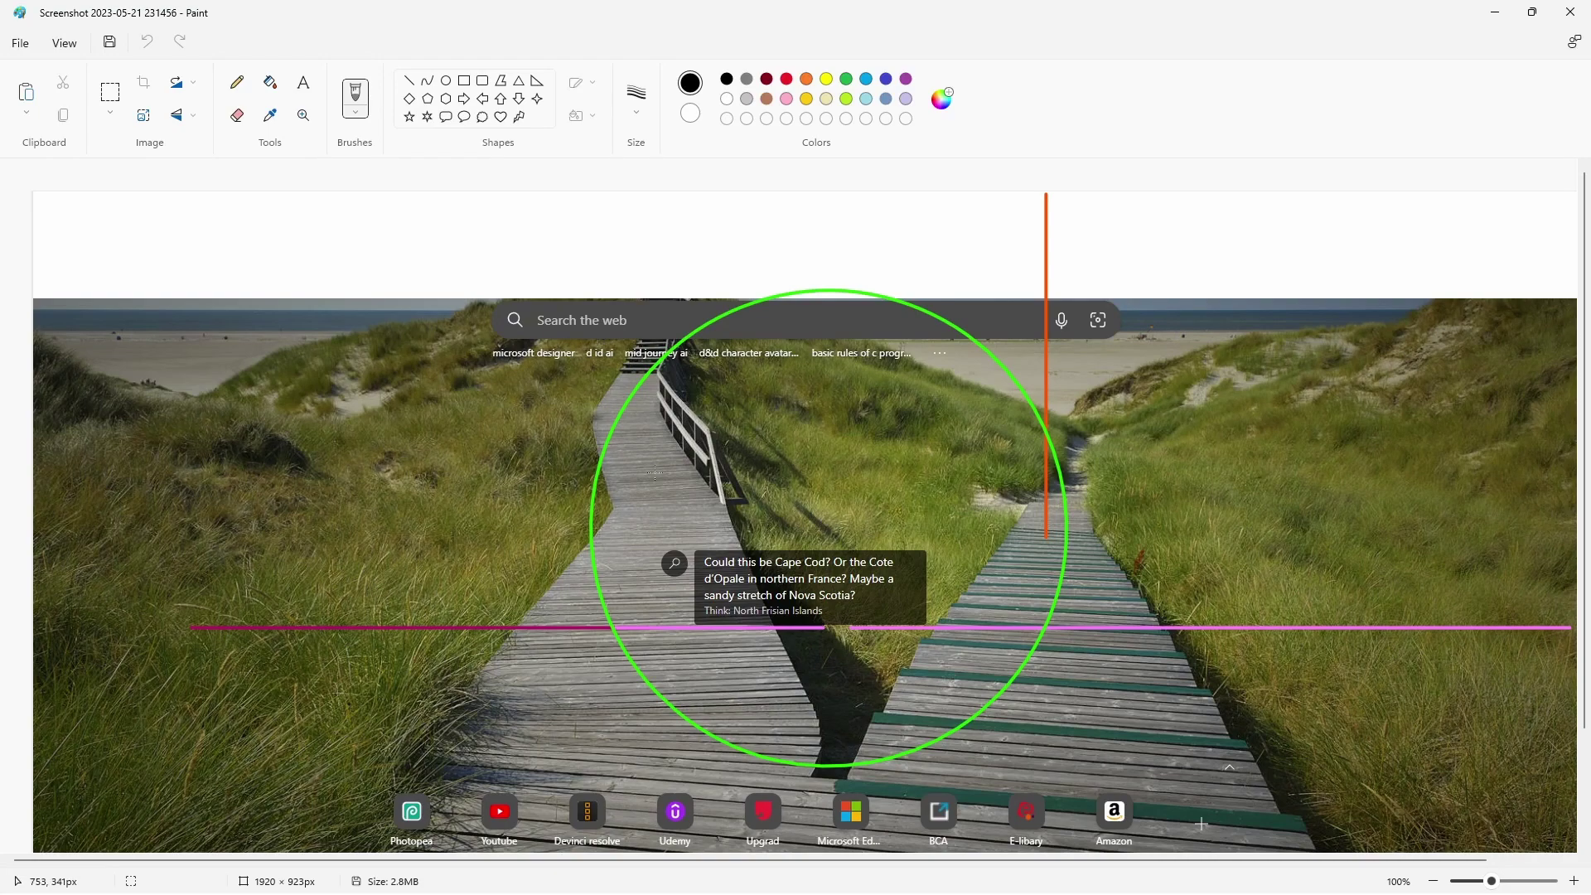
pyautogui.click(1570, 12)
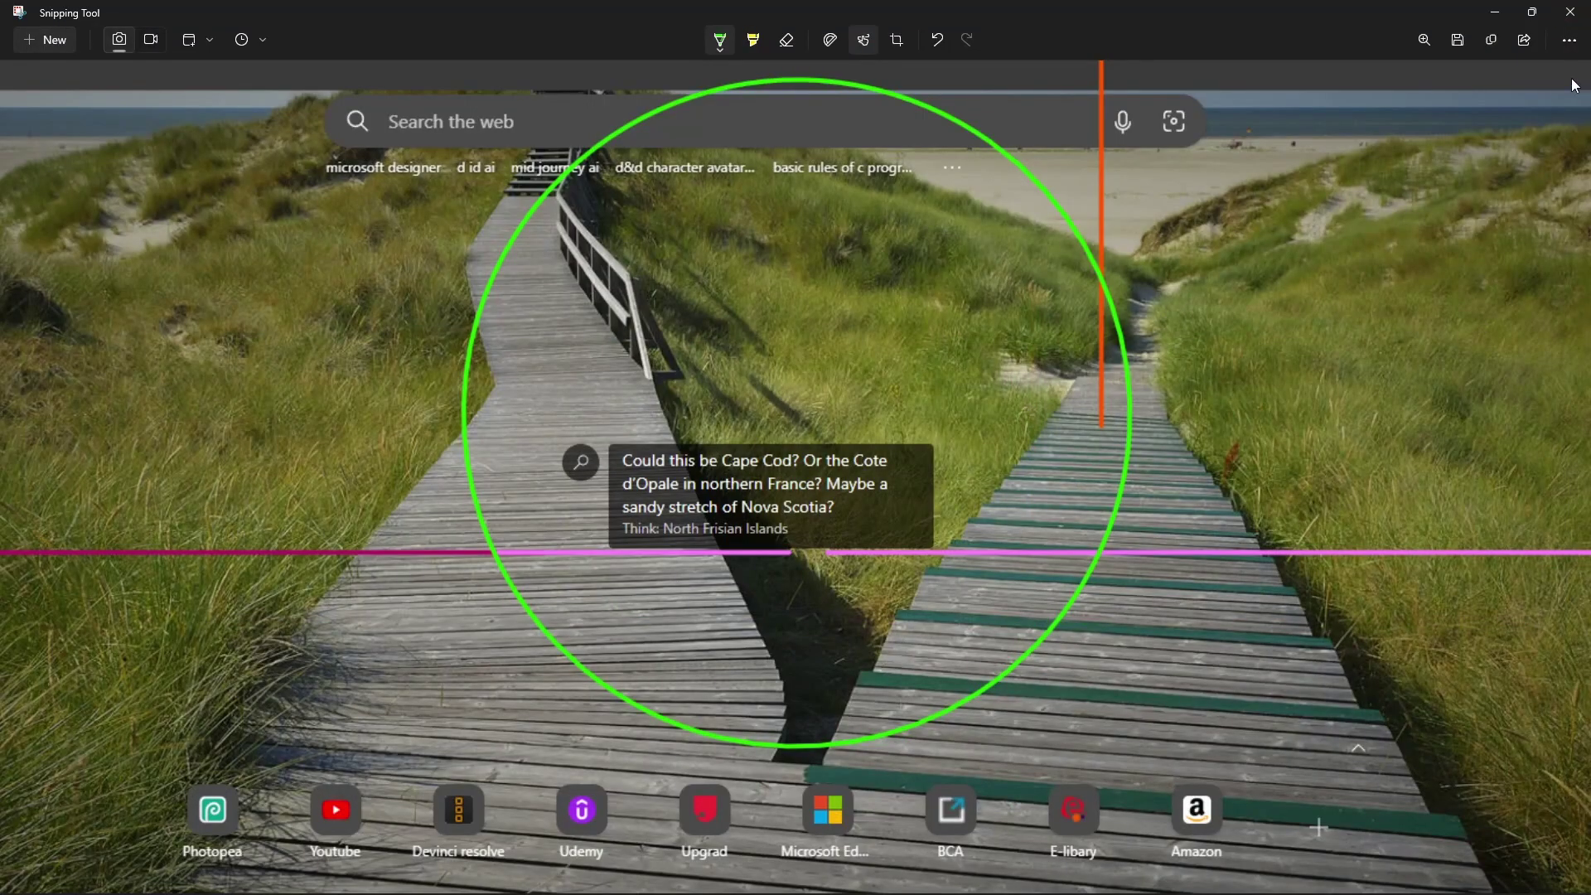
pyautogui.click(1570, 40)
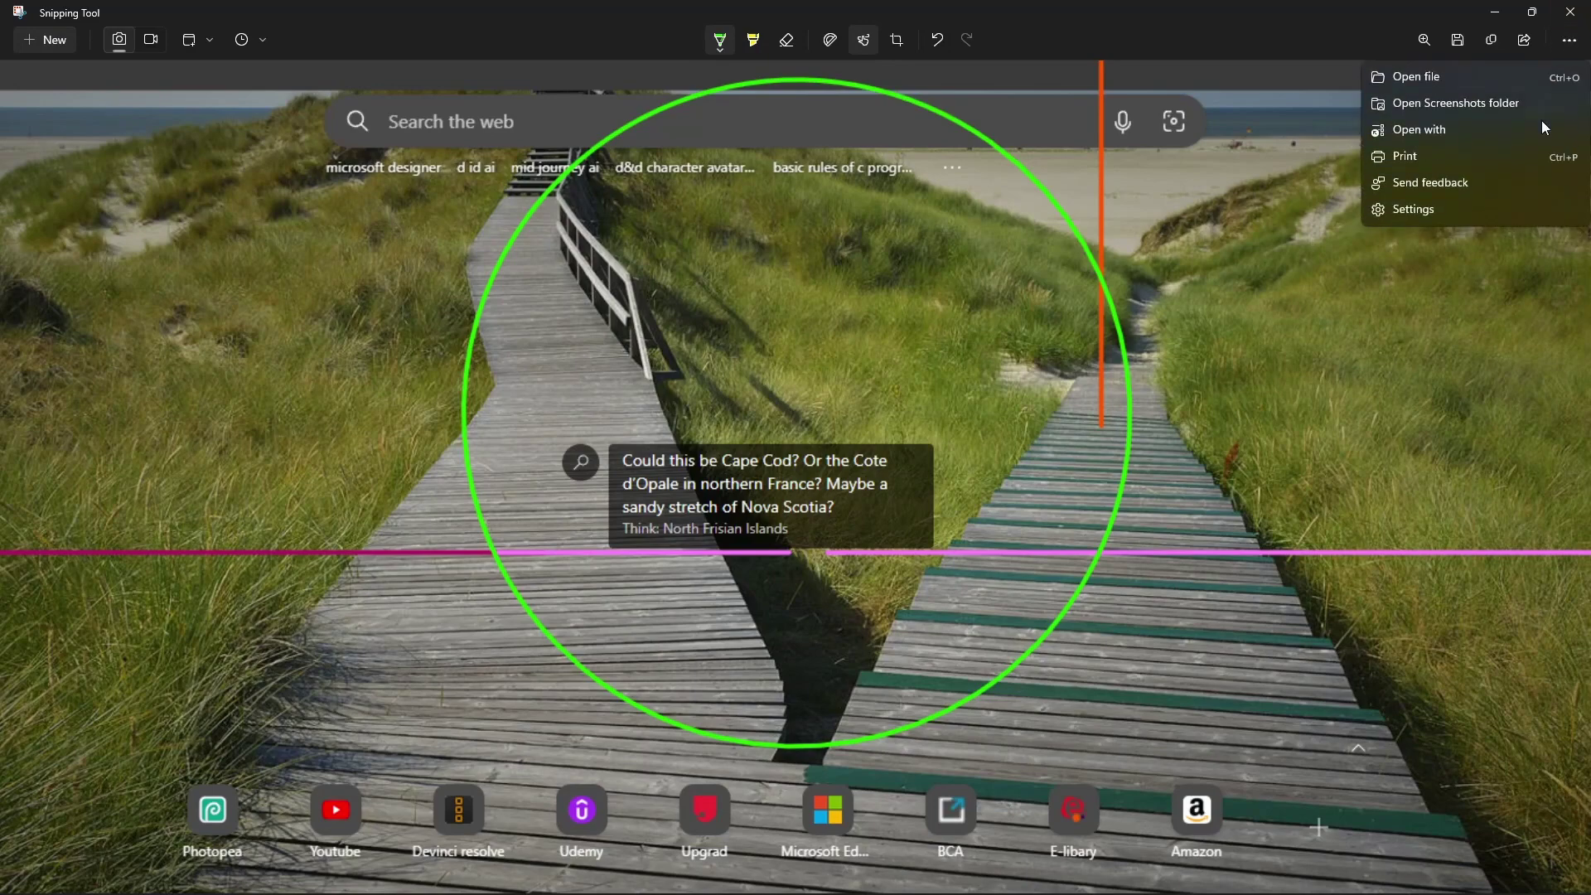
# Review Snipping Tool settings and the Windows Print screen shortcut setting
pyautogui.click(1473, 218)
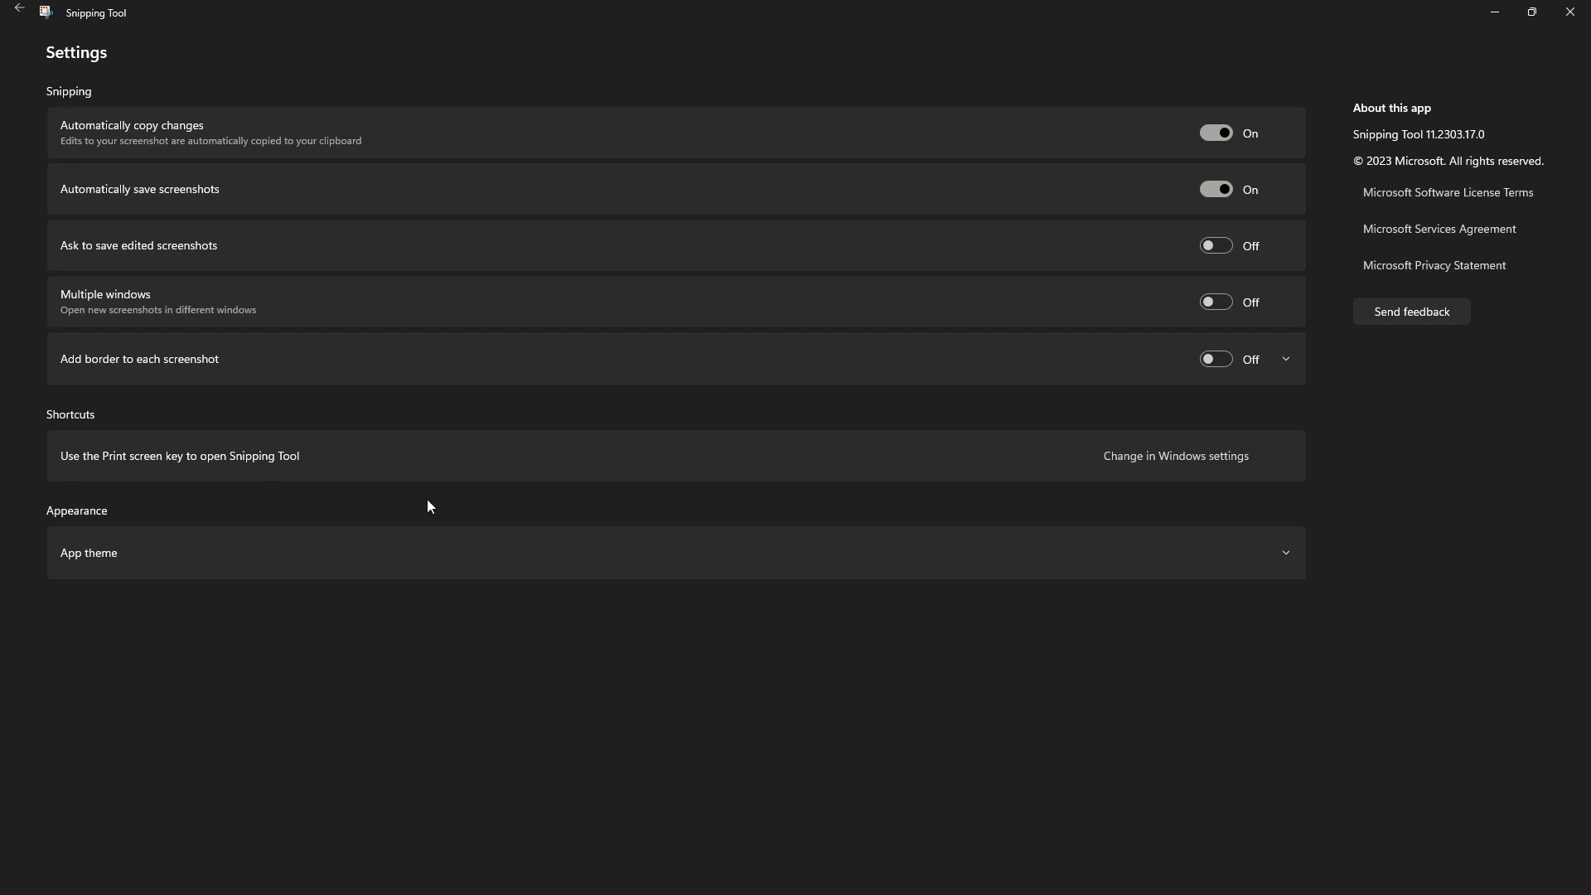
pyautogui.click(1196, 460)
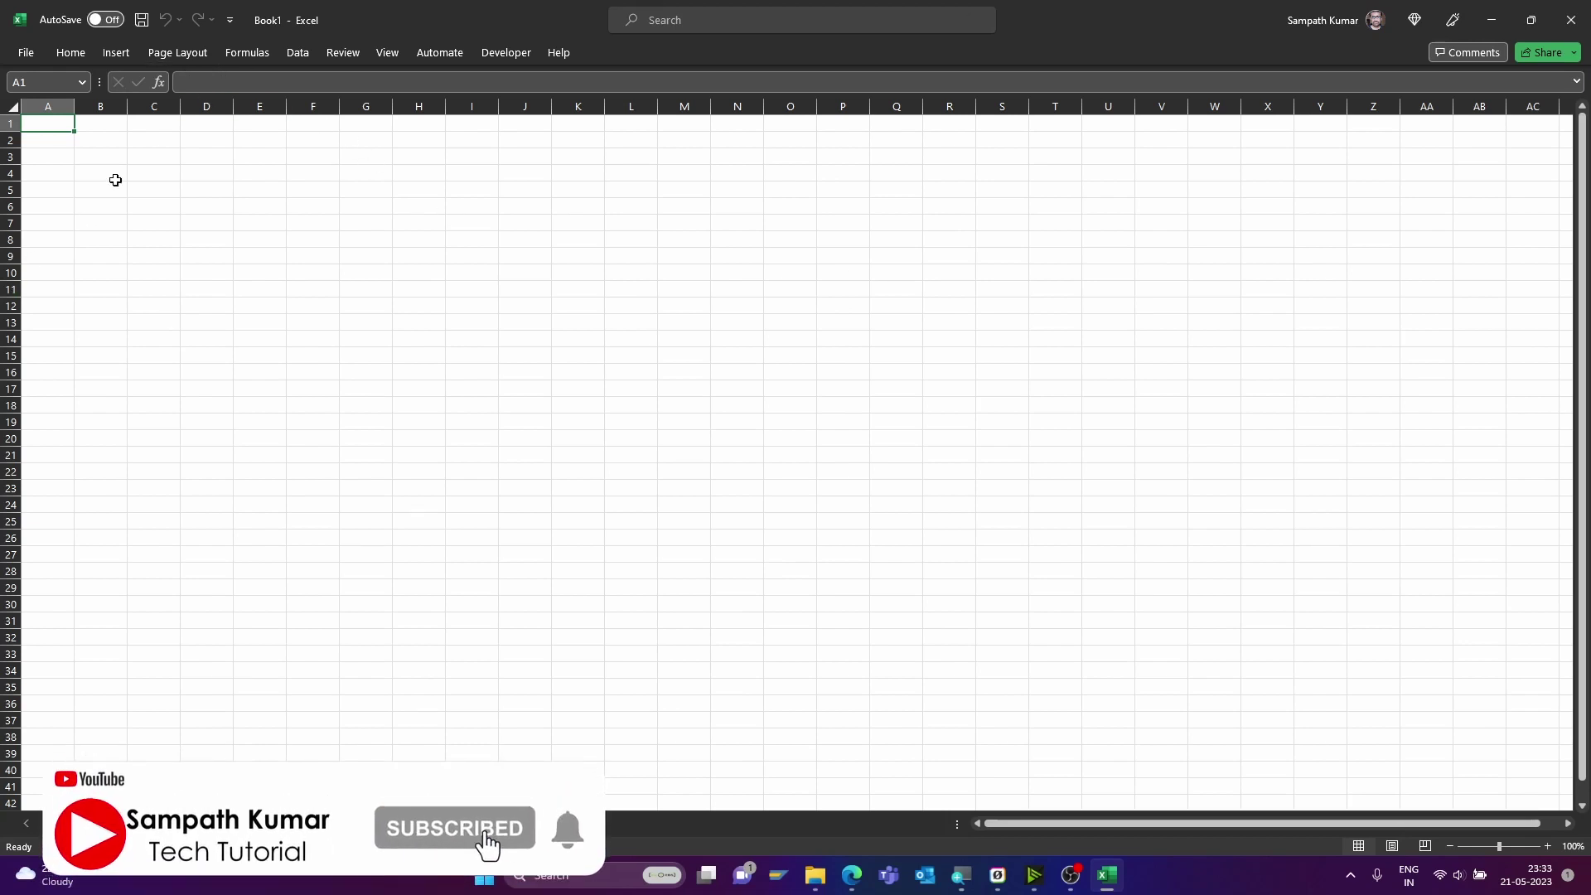
# Snip the Excel area showing the Page Layout paper-size list with Win+Shift+S and maximize the result
pyautogui.click(196, 58)
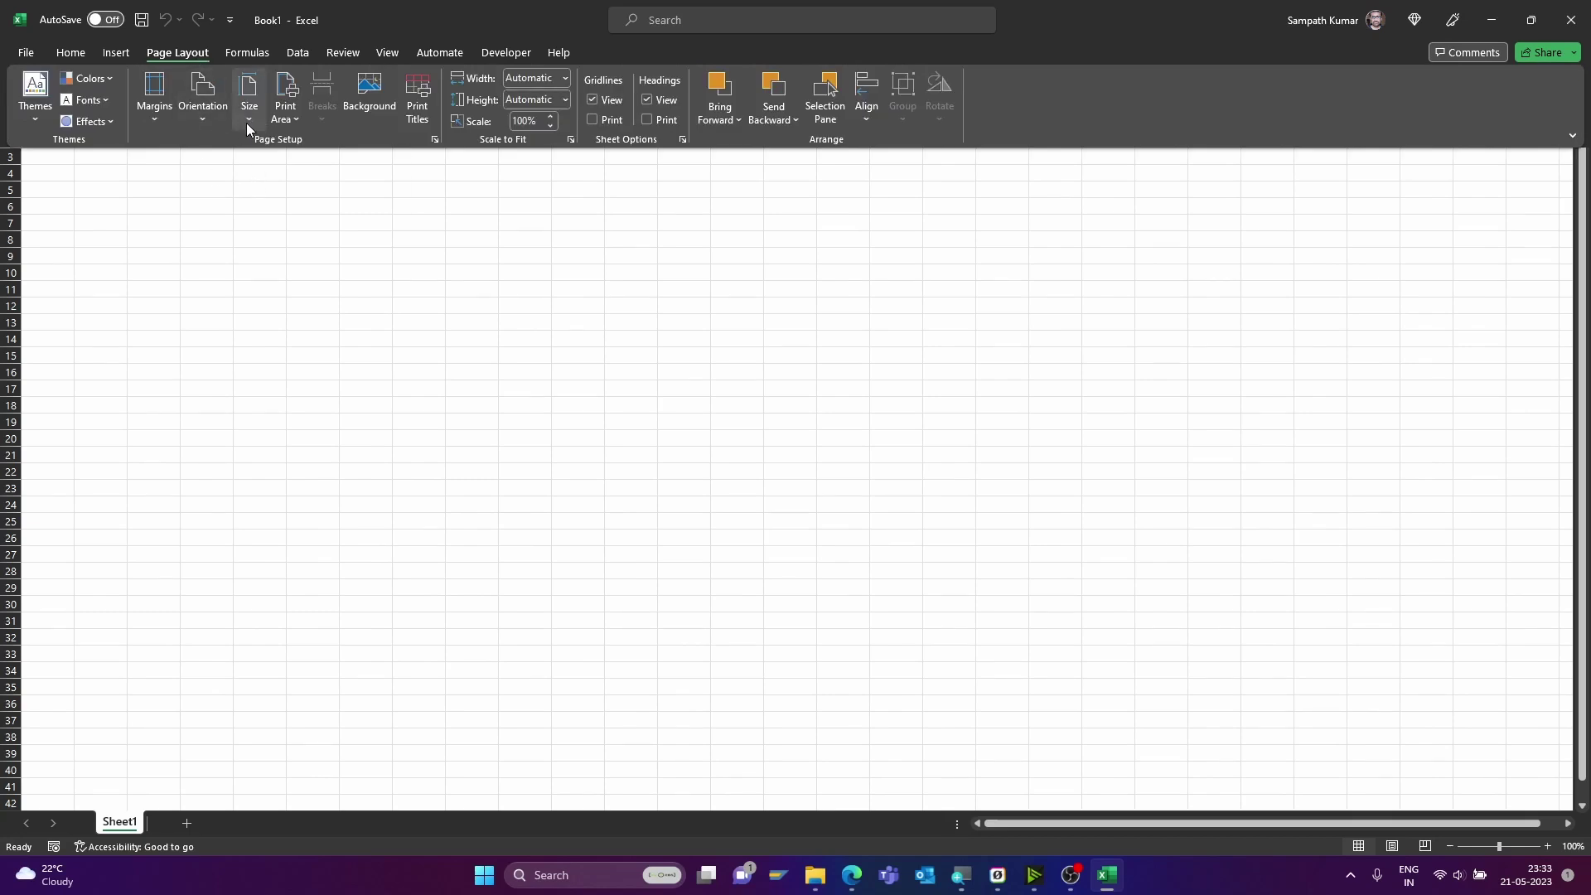
pyautogui.click(248, 116)
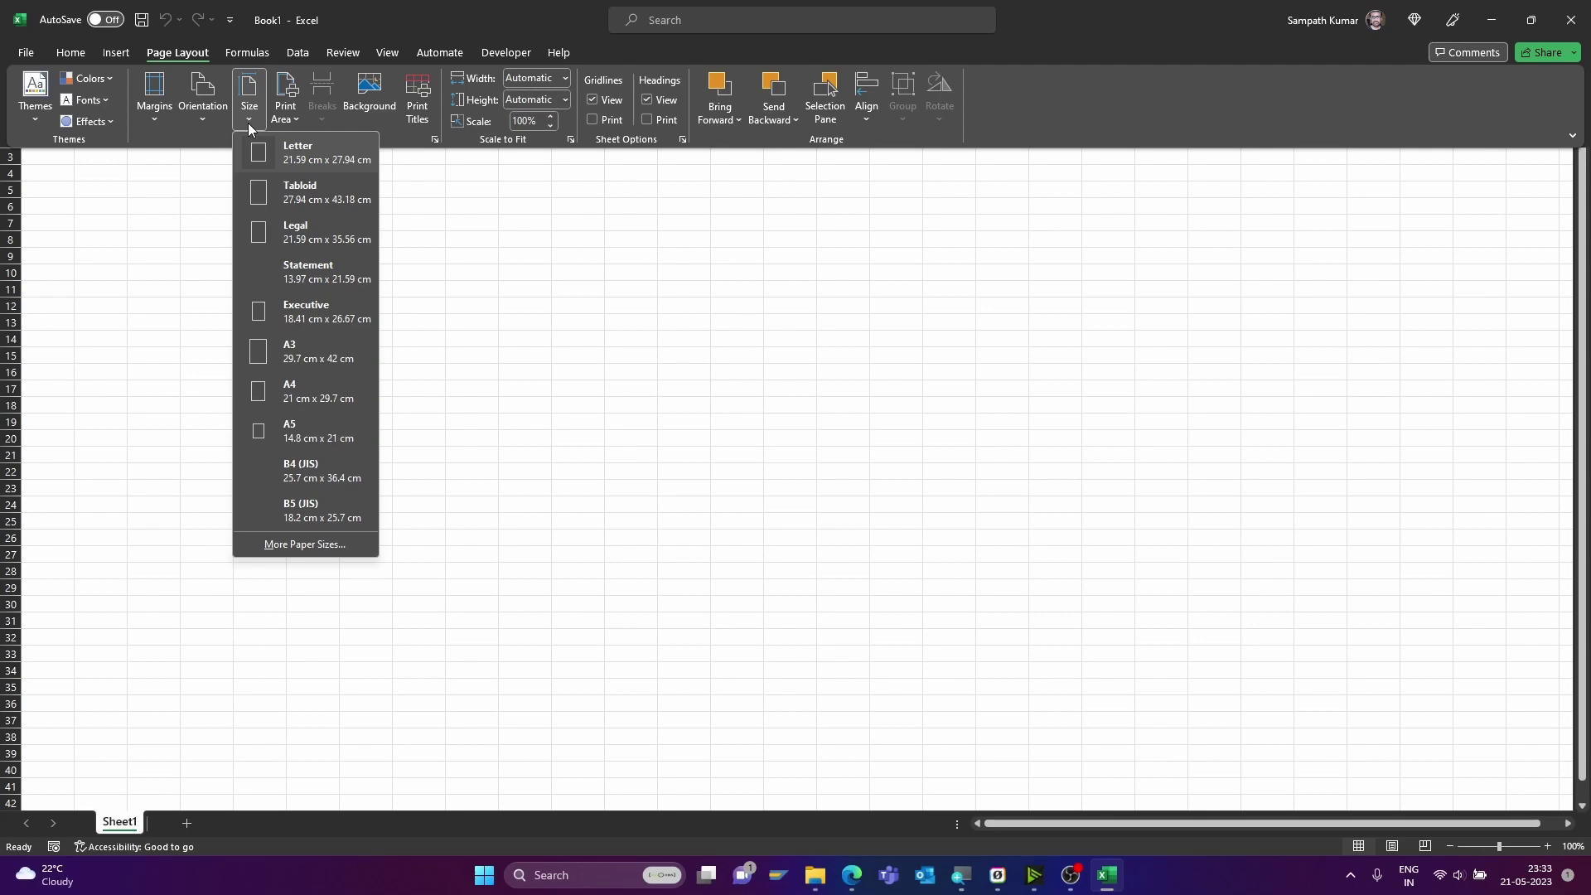
pyautogui.press('super+shift+s')
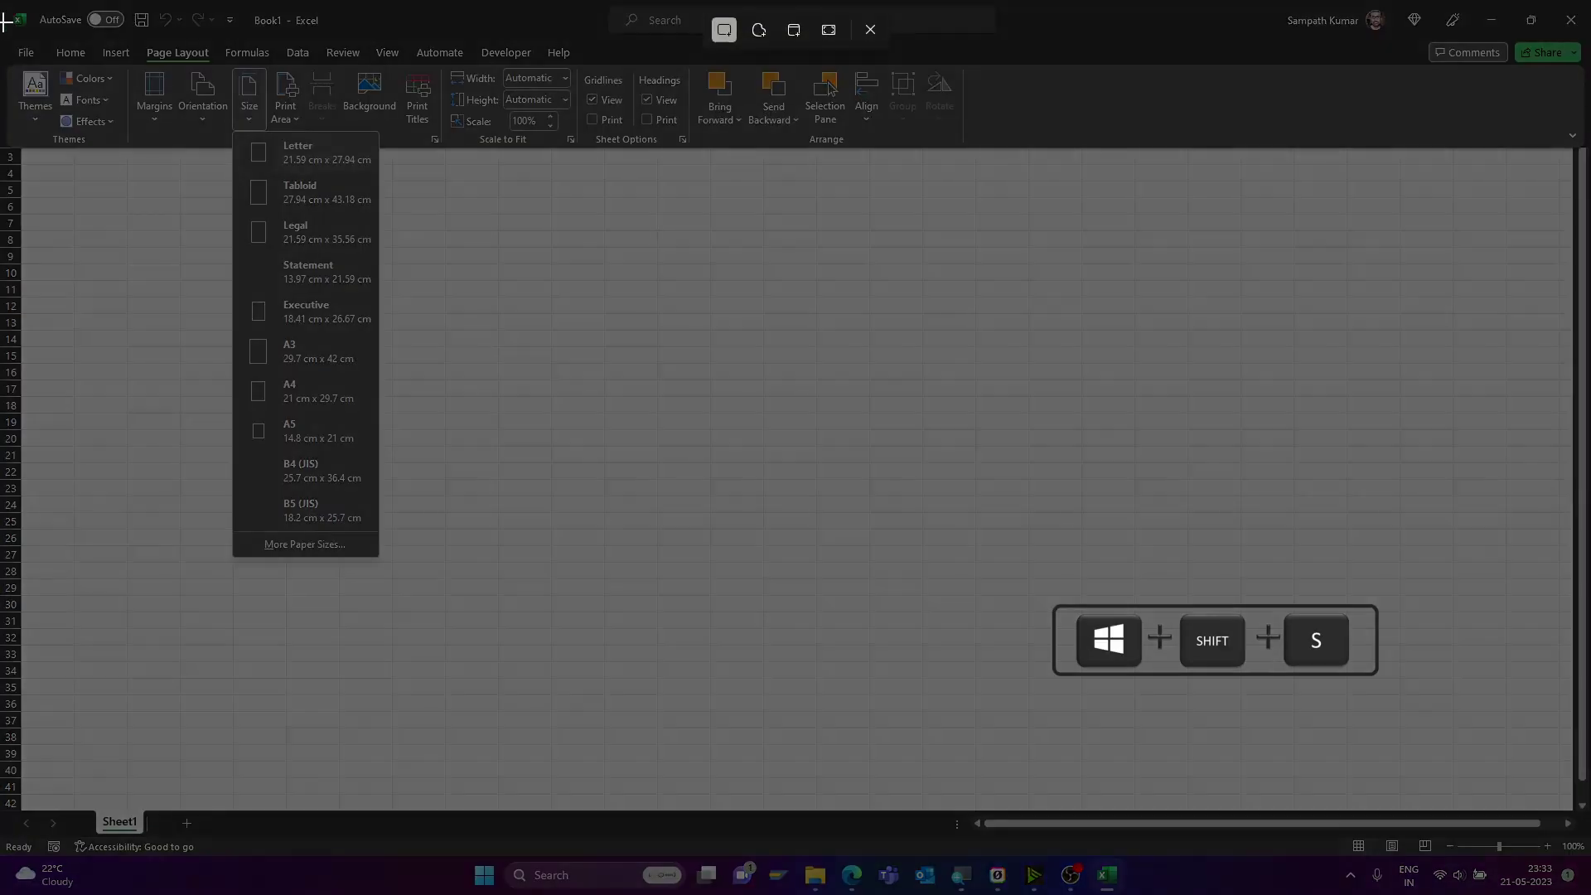
pyautogui.moveTo(12, 8); pyautogui.dragTo(582, 568)
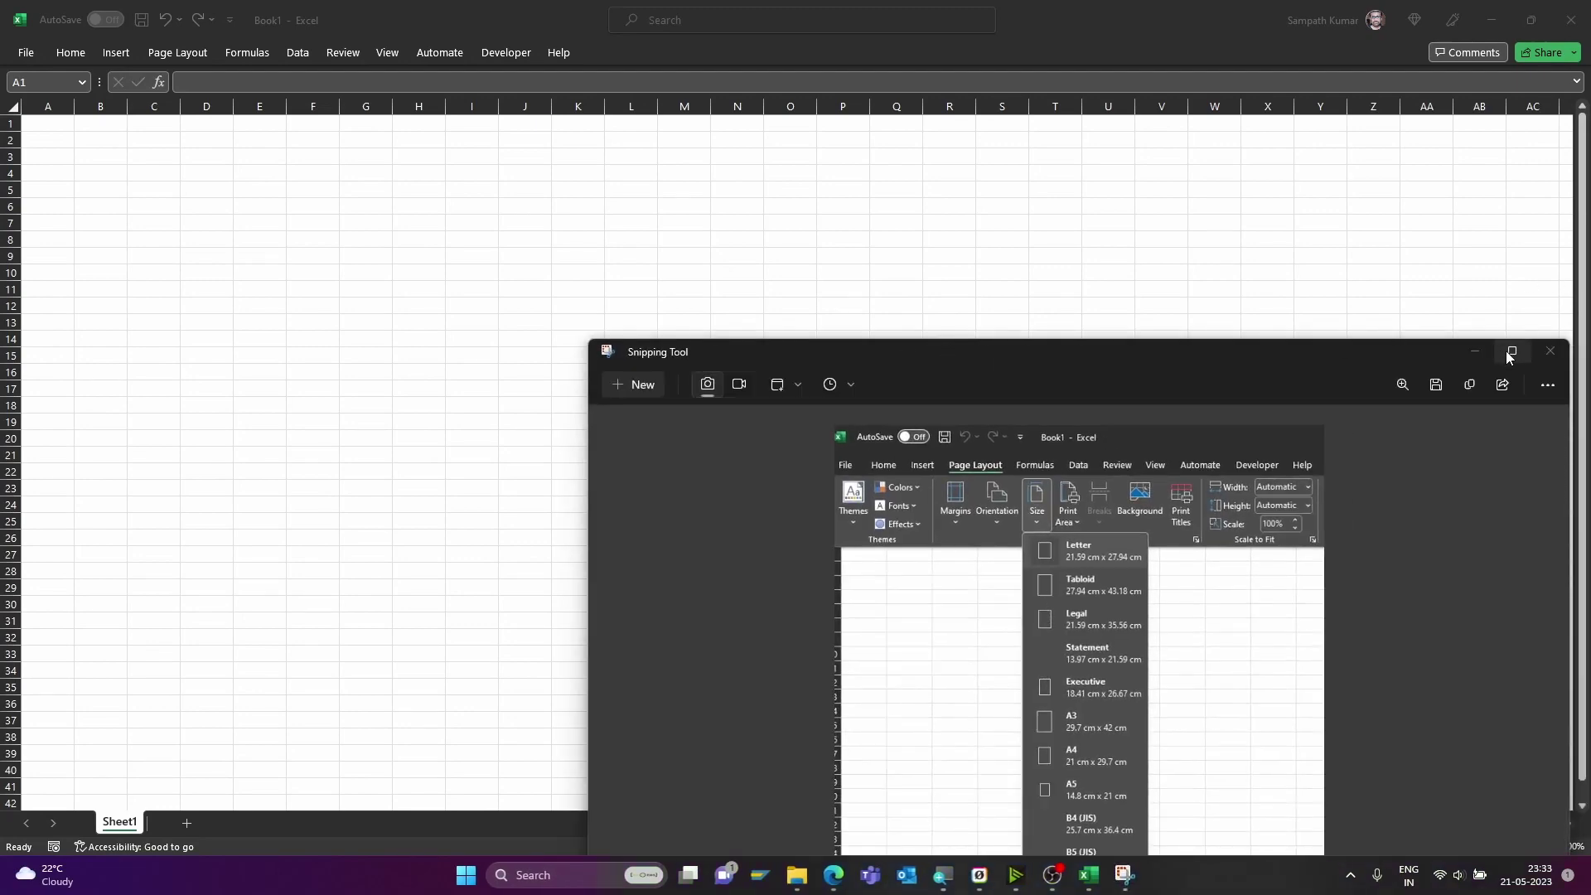
pyautogui.click(1513, 352)
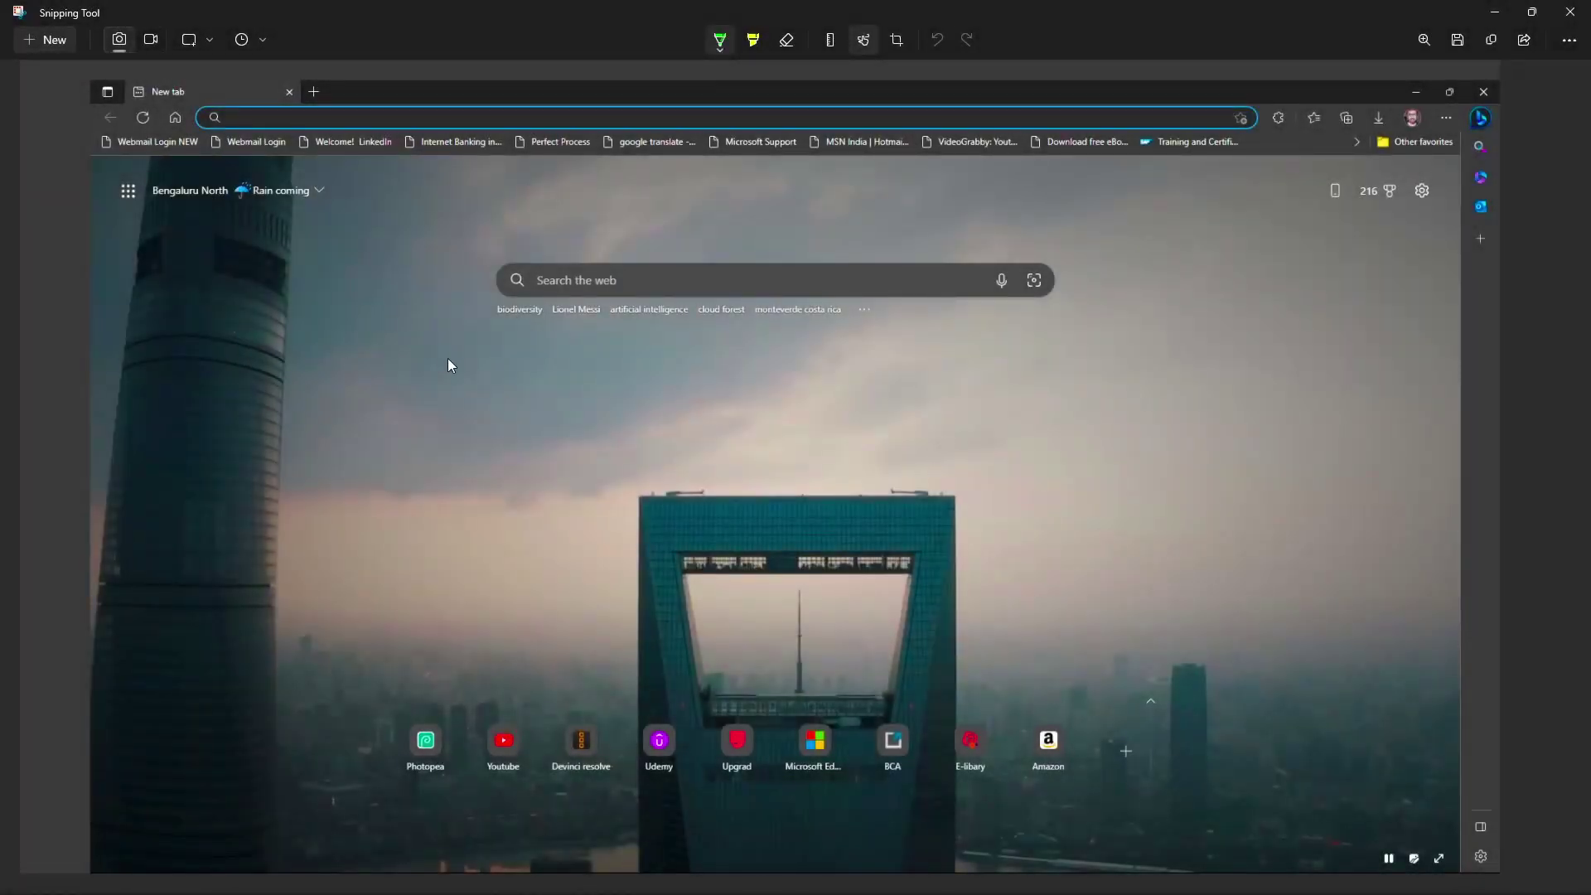
# Record a short full-screen video of the Edge new tab and save it as MP4
pyautogui.click(147, 43)
pyautogui.click(43, 47)
pyautogui.moveTo(0, 0); pyautogui.dragTo(1590, 894)
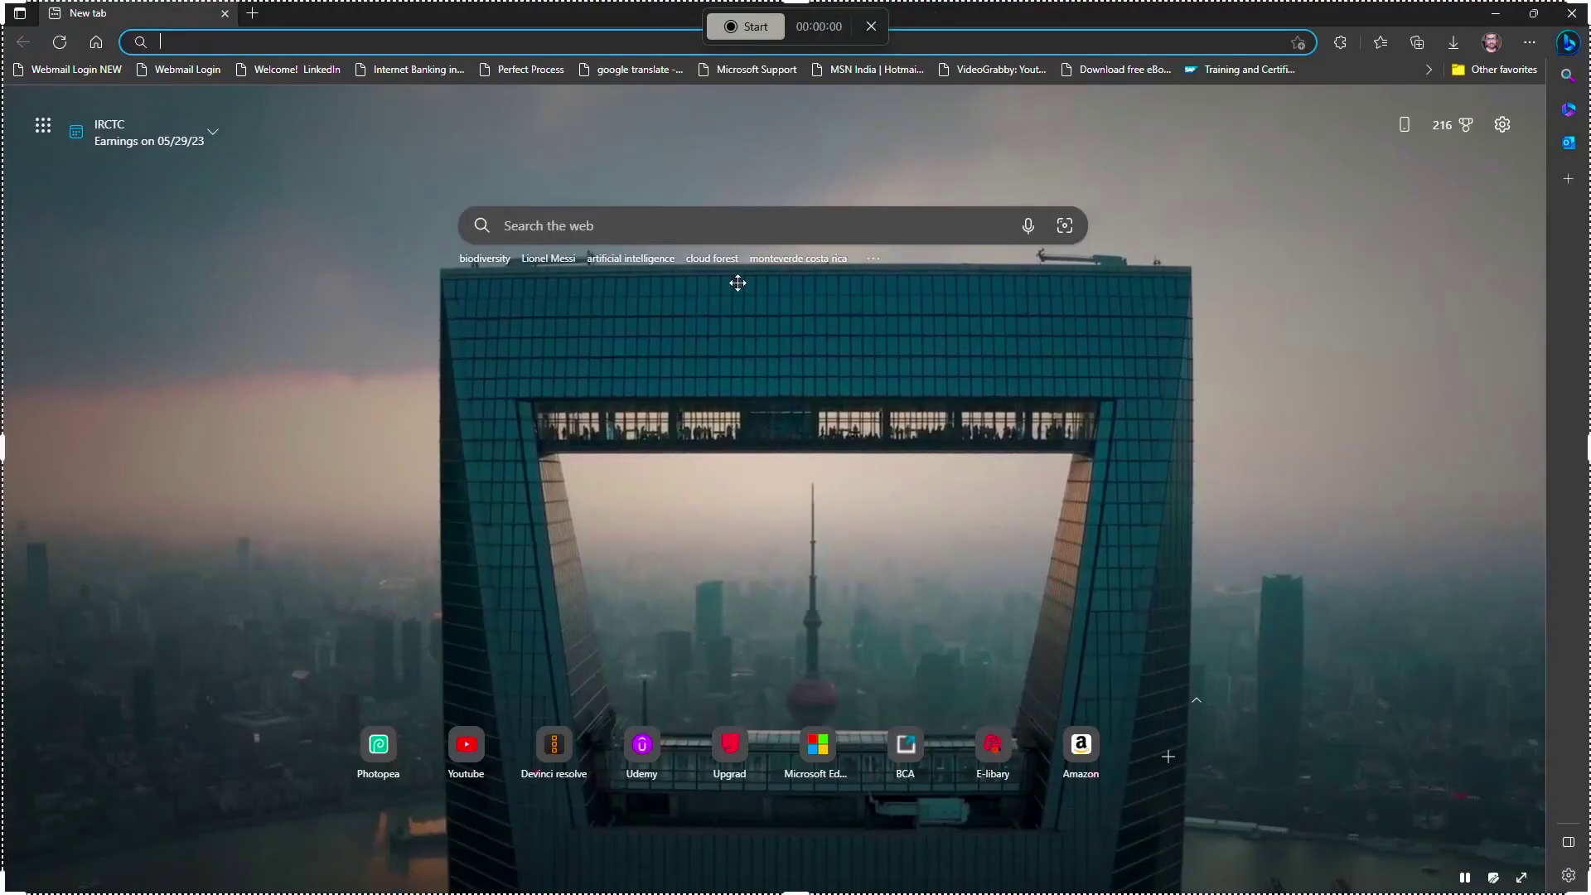
pyautogui.click(752, 28)
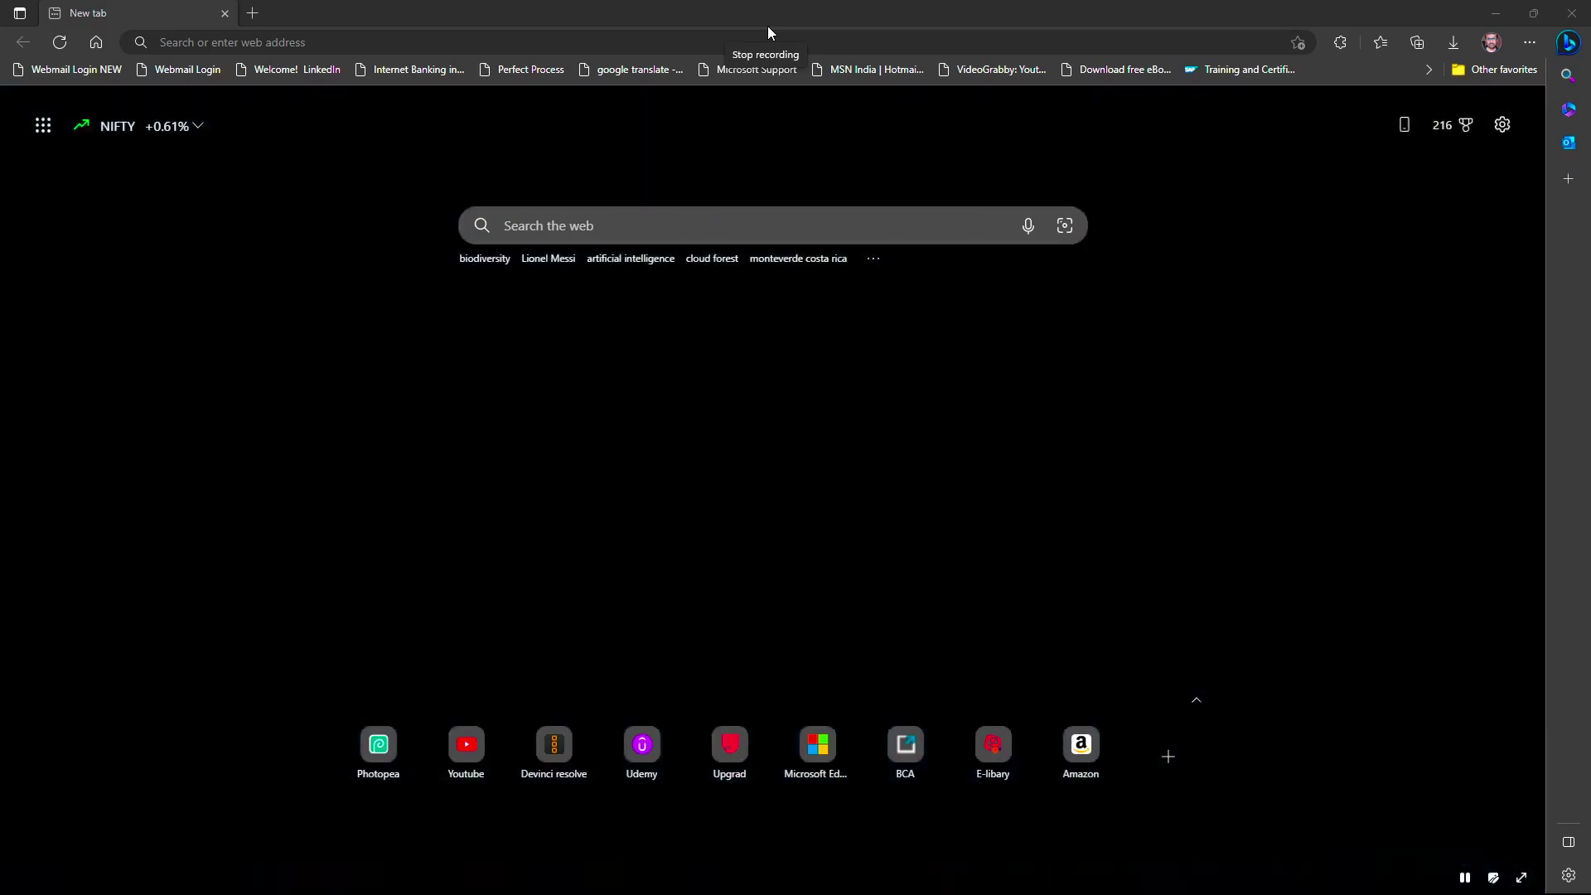
pyautogui.click(767, 26)
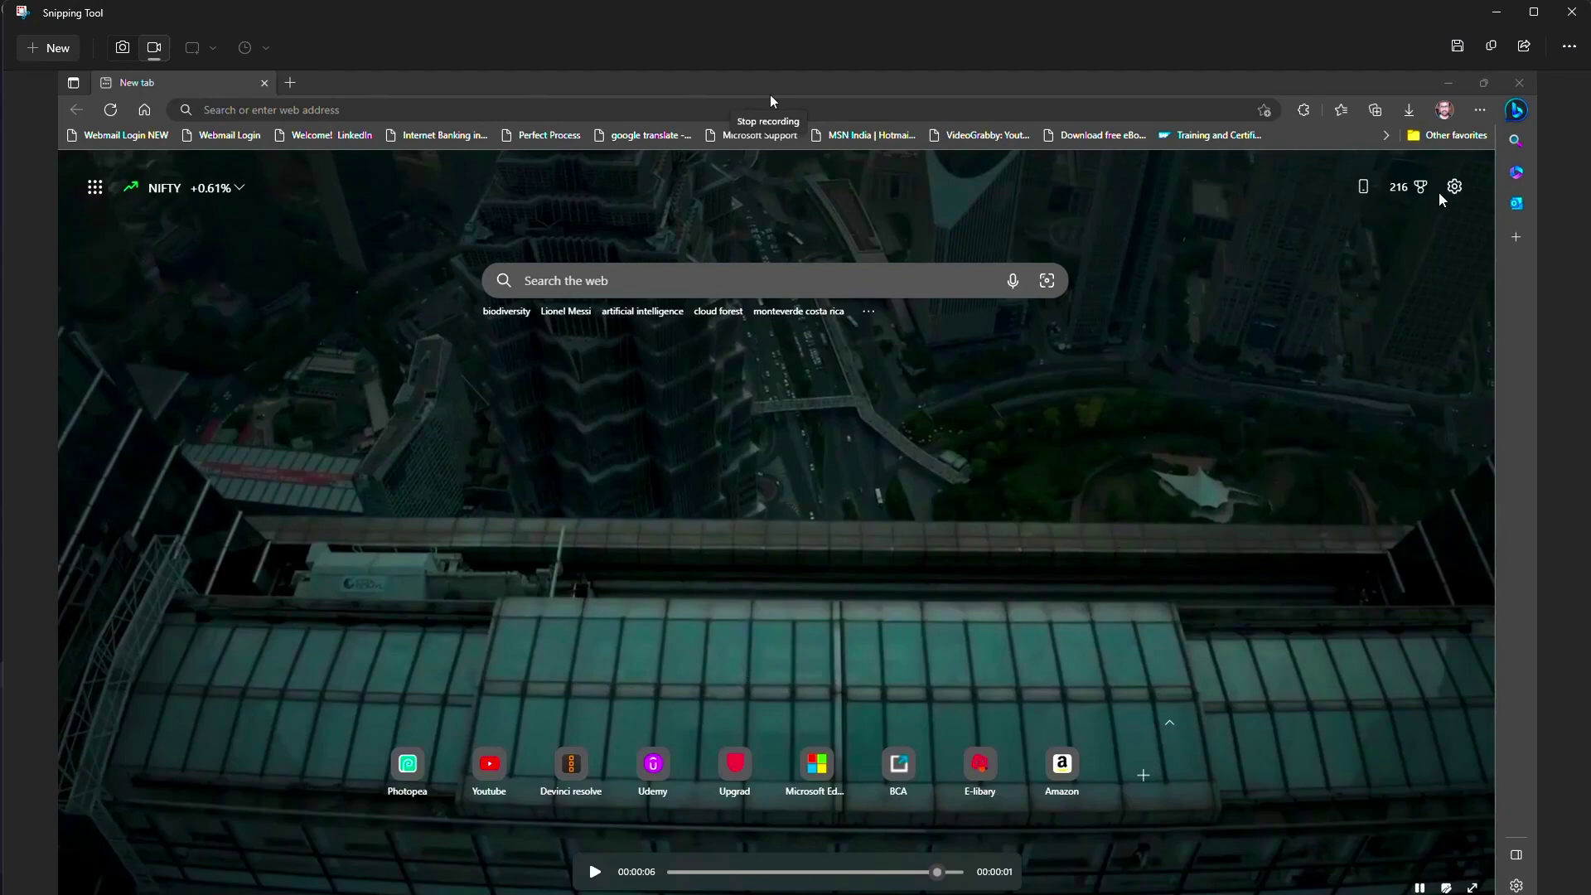
pyautogui.click(1458, 47)
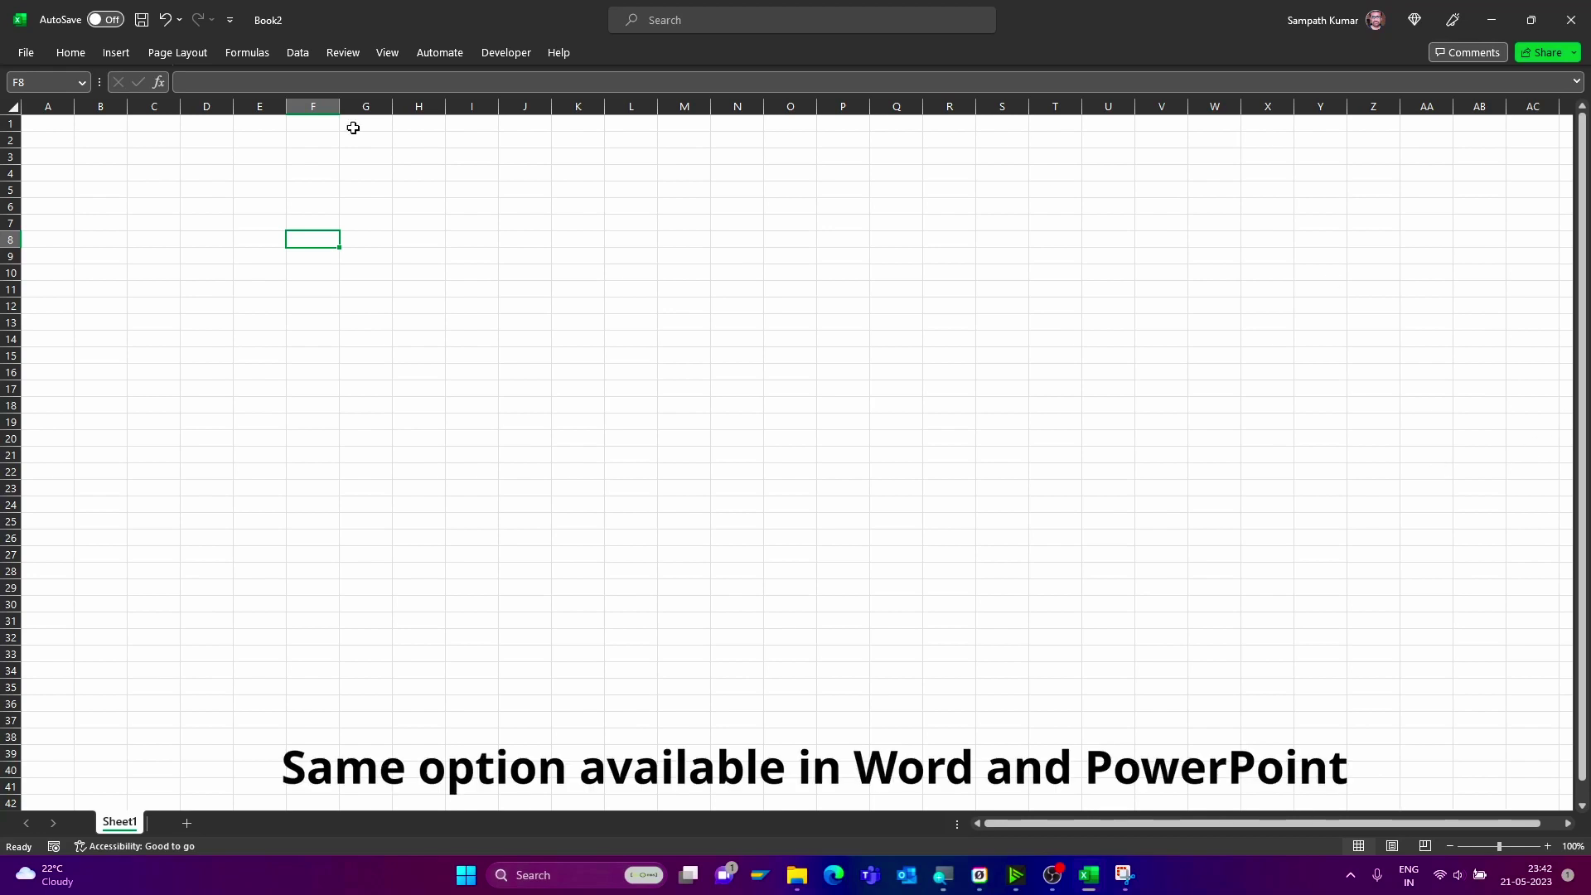
# Insert a Screenshot > Screen Clipping of the whole Book1 window into Book2
pyautogui.click(117, 55)
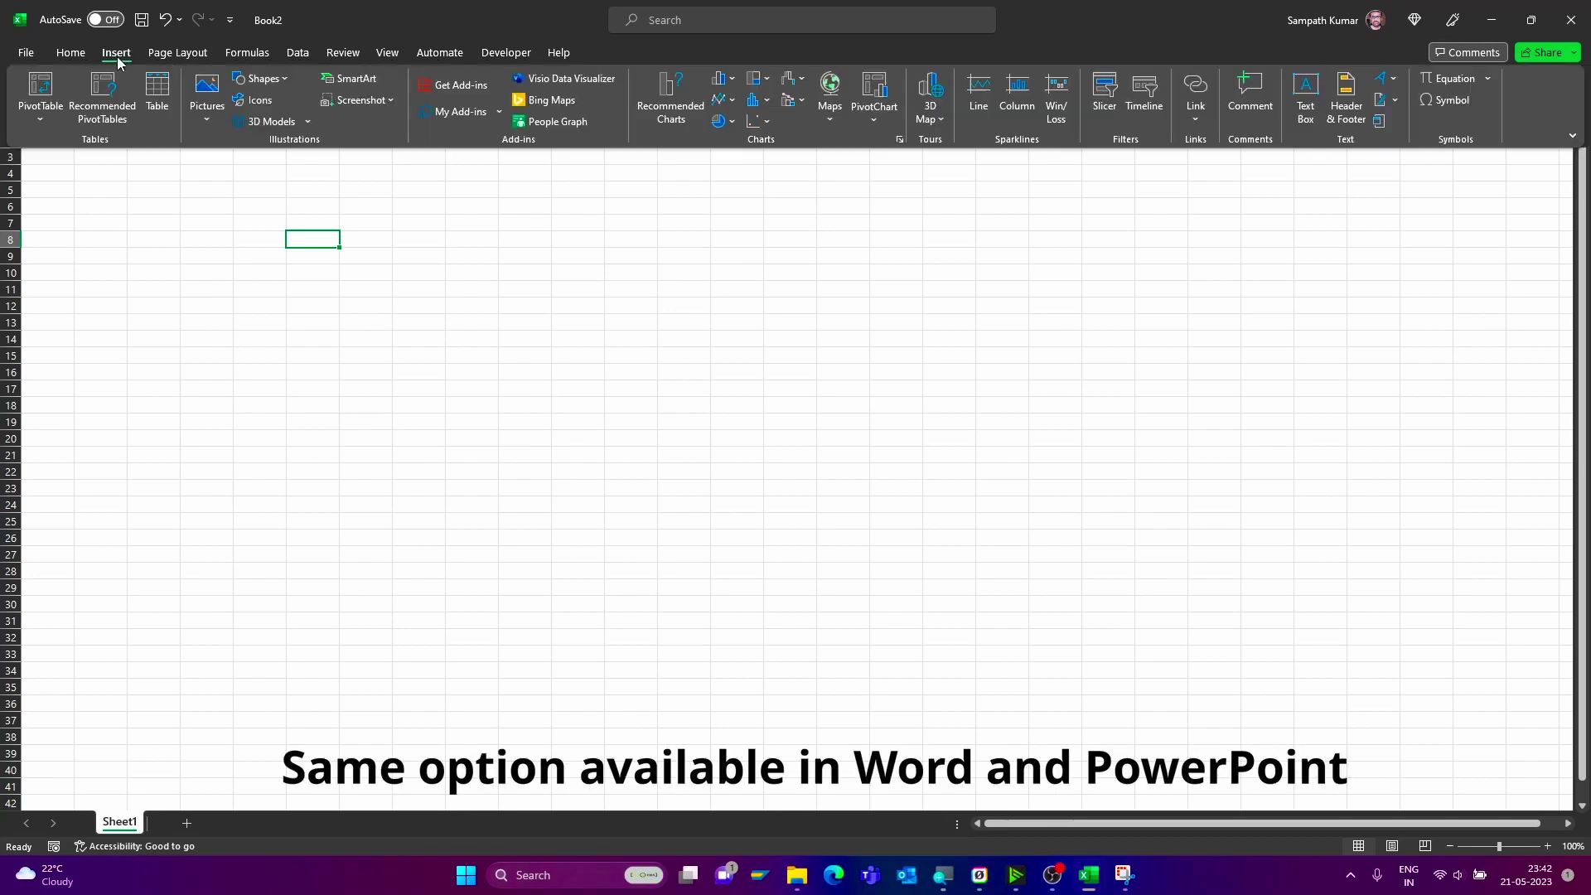
pyautogui.click(361, 103)
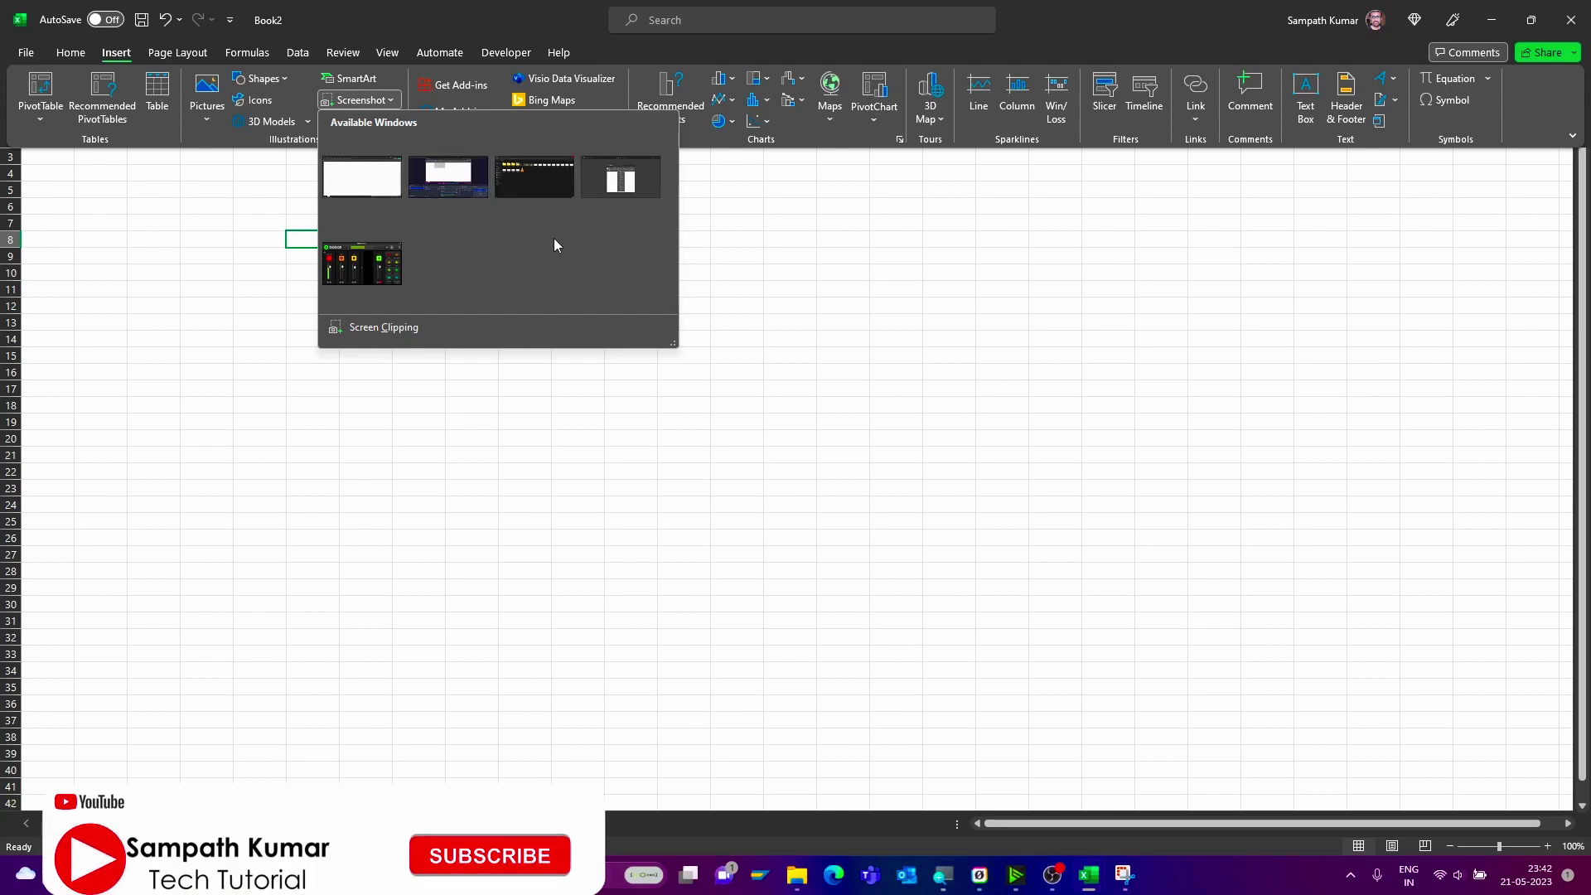
pyautogui.click(391, 329)
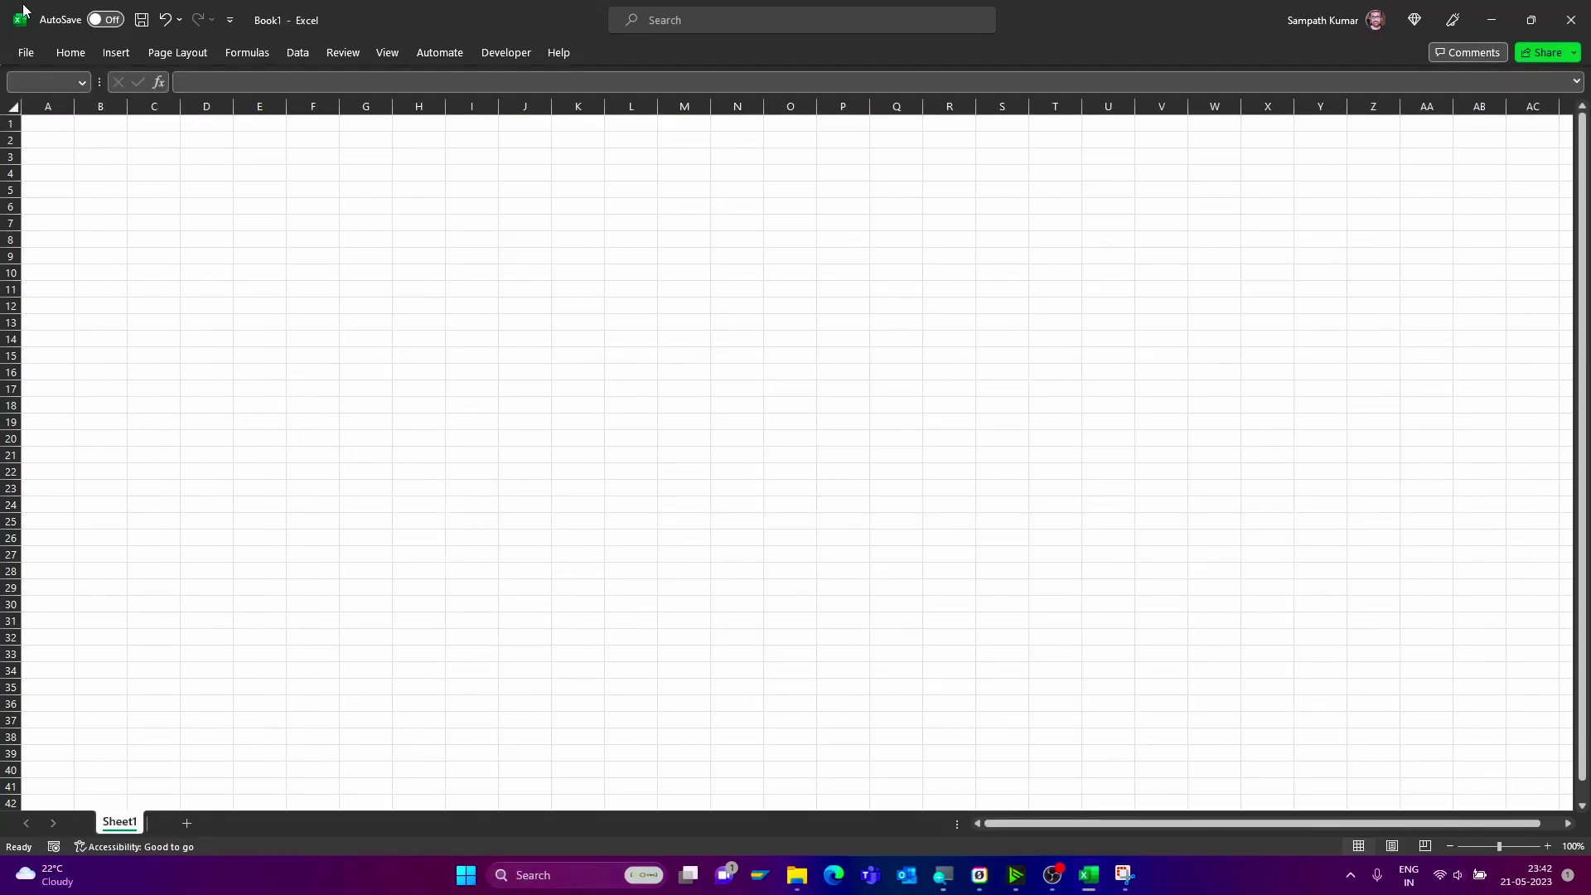
pyautogui.moveTo(4, 4); pyautogui.dragTo(1590, 844)
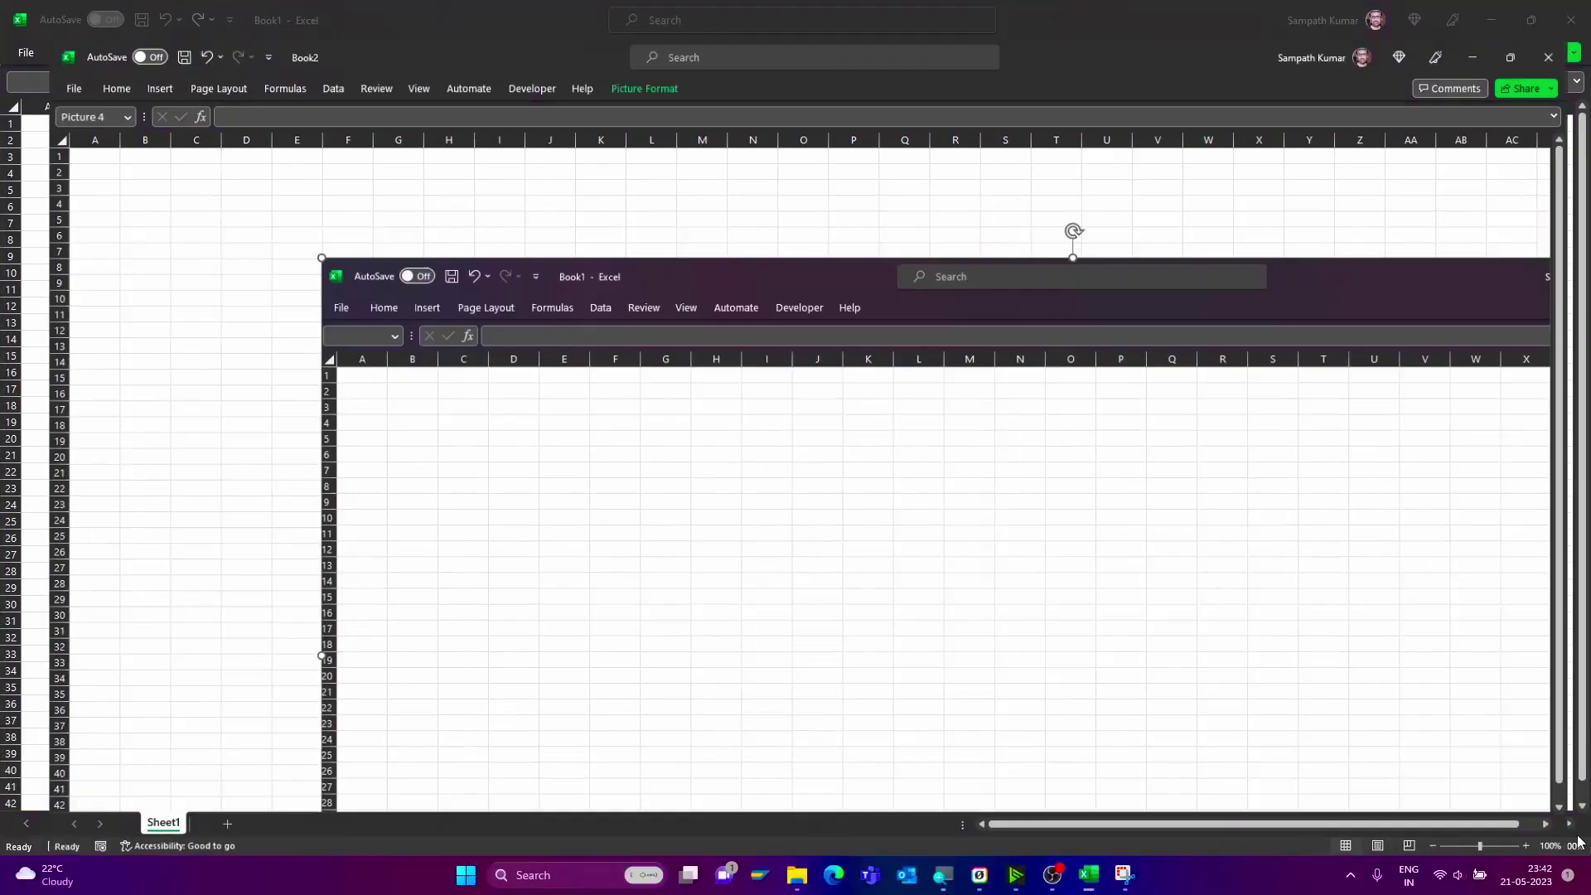